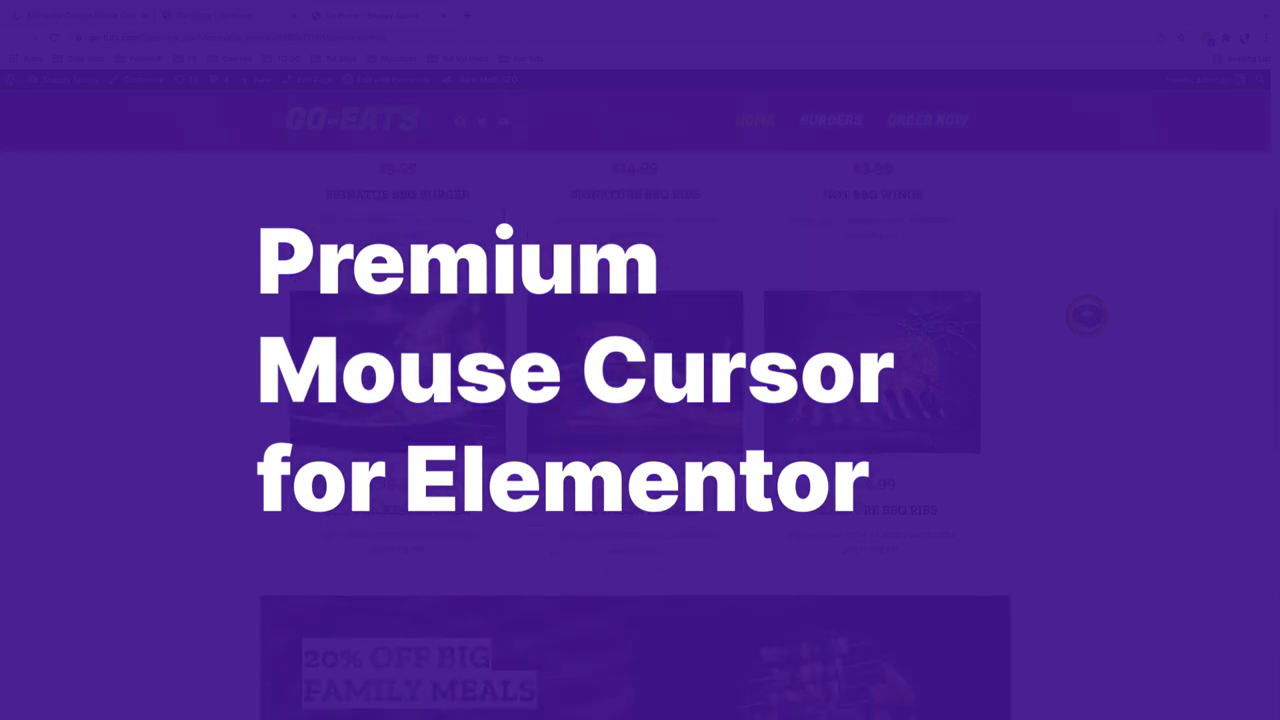
Scroll the Premium Addons Mouse Cursor page down to its icon and custom image cursor demos.
scroll(1087, 316, "up", 5)
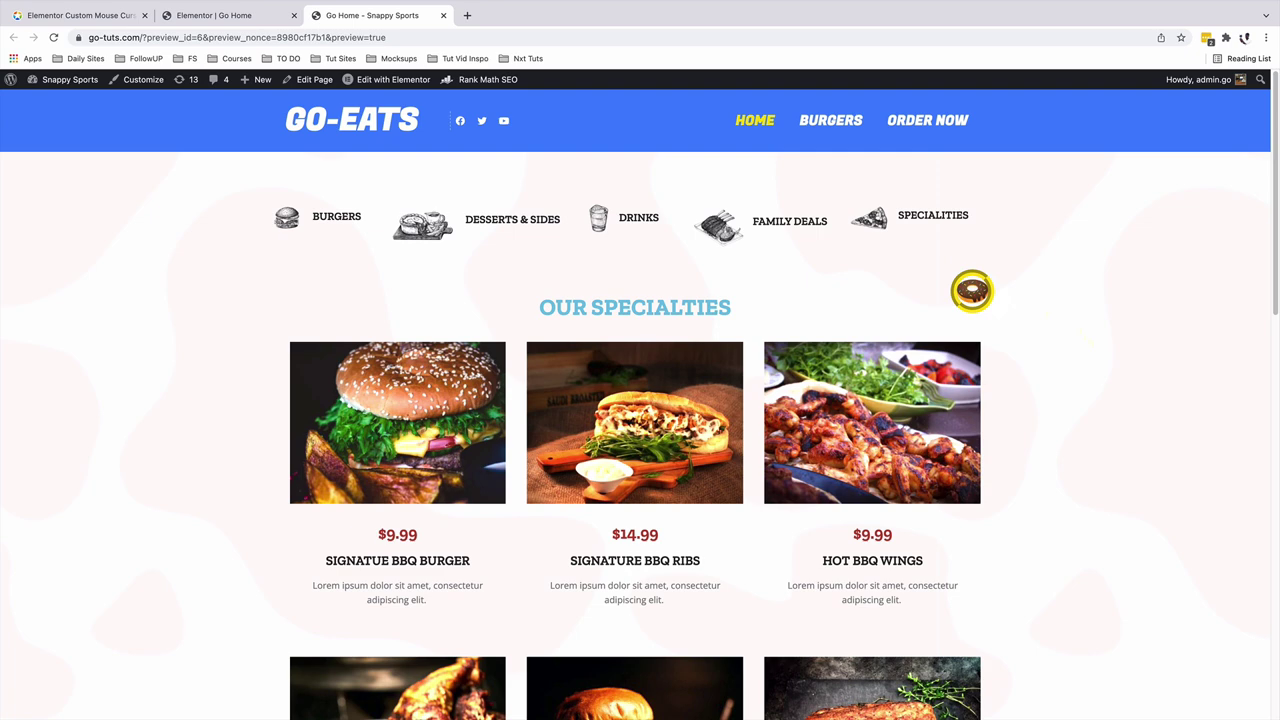
key("ctrl+shift+Tab")
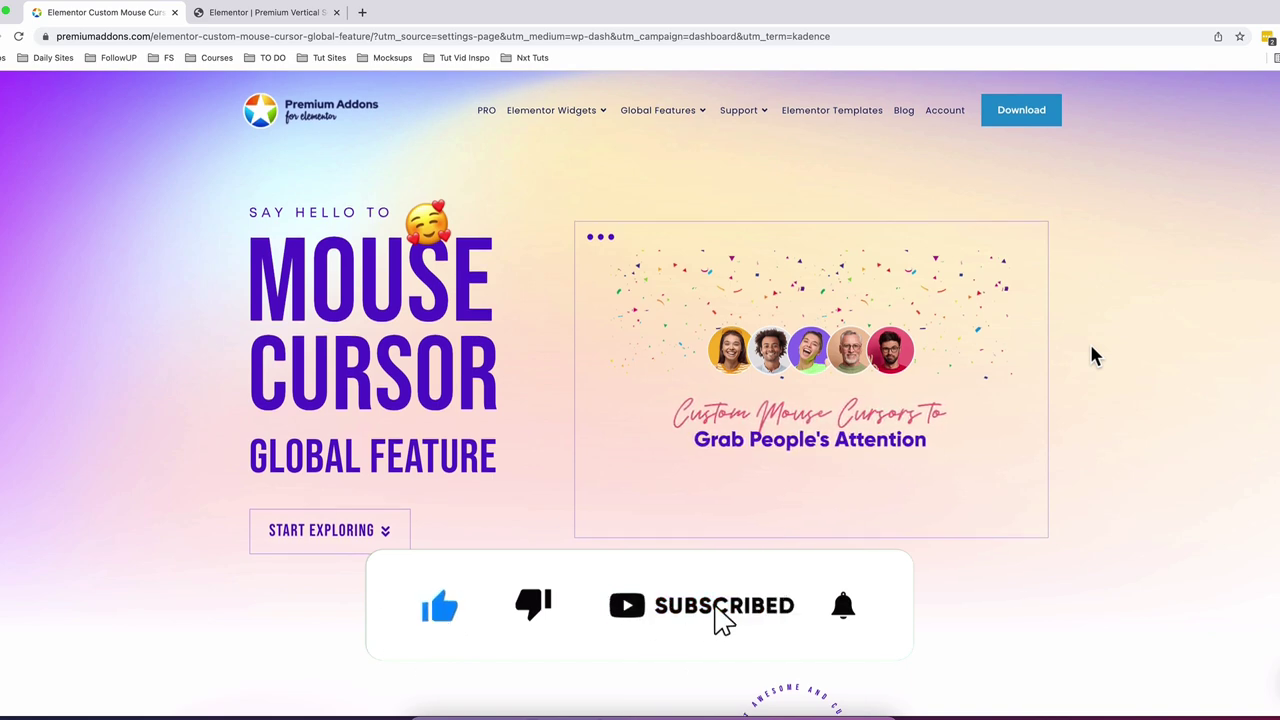
scroll(1090, 348, "down", 3)
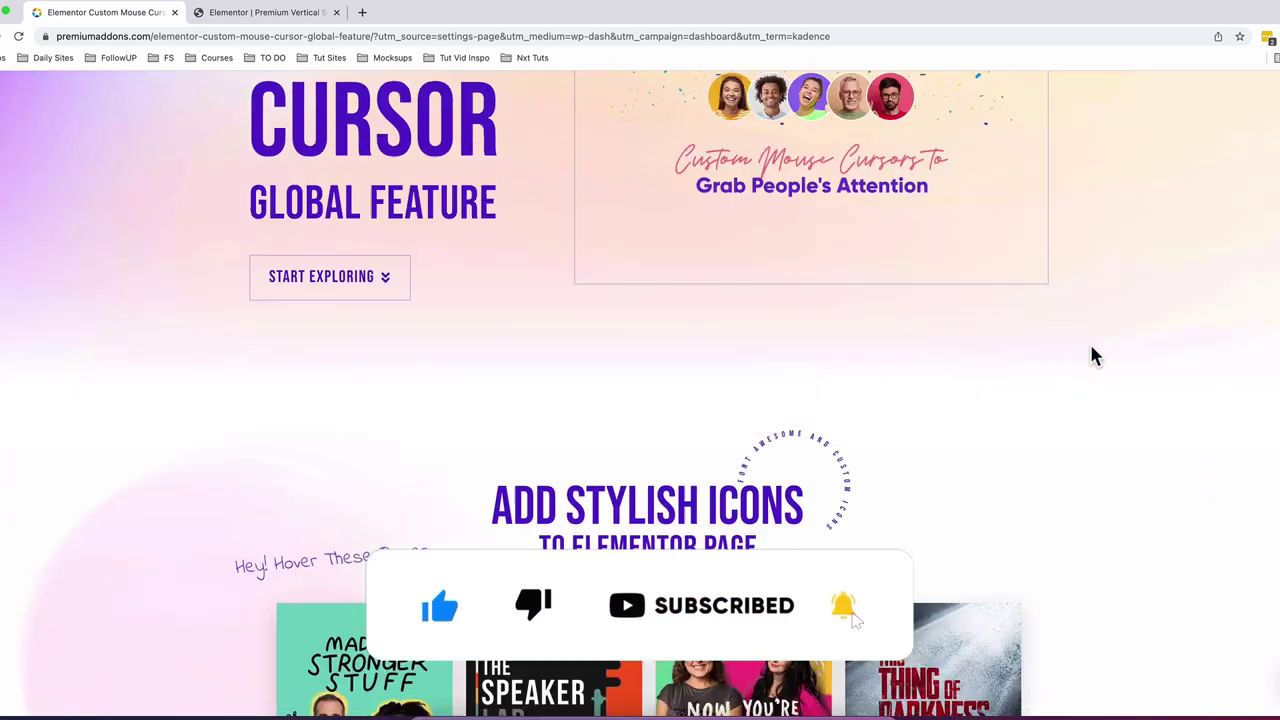
scroll(1090, 348, "down", 3)
scroll(1090, 348, "down", 4)
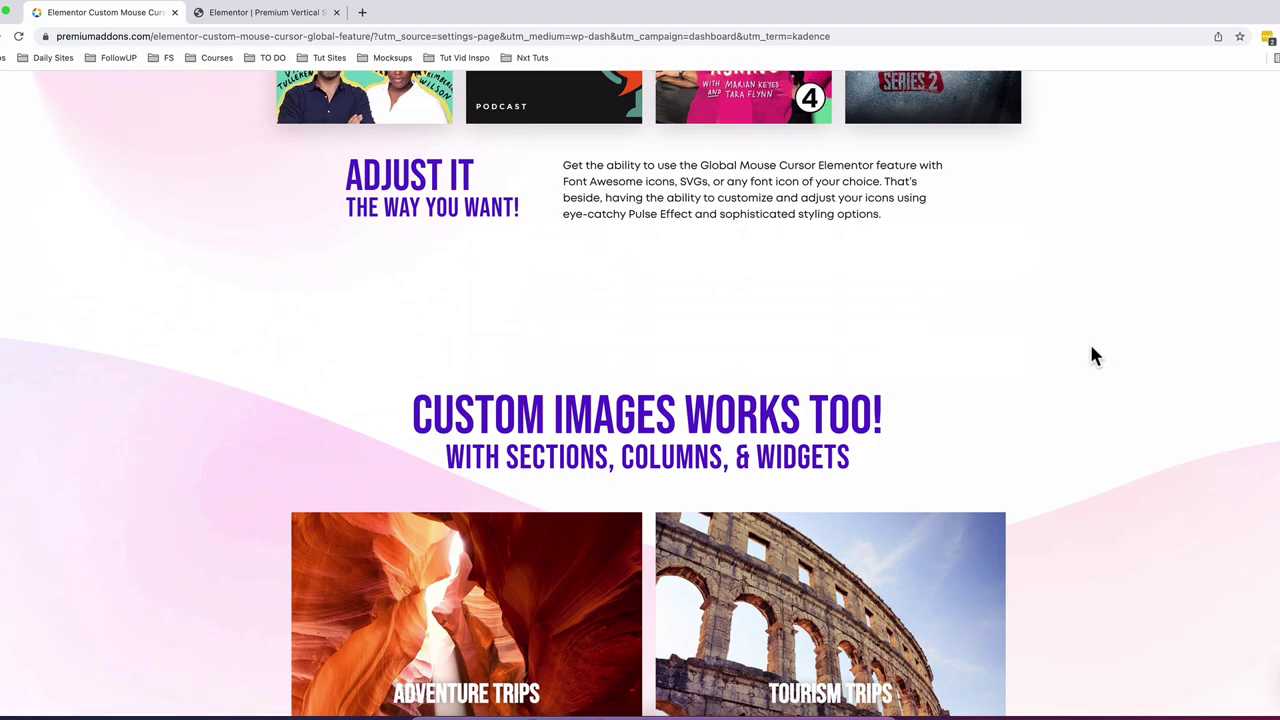
scroll(1091, 348, "down", 8)
scroll(313, 335, "up", 6)
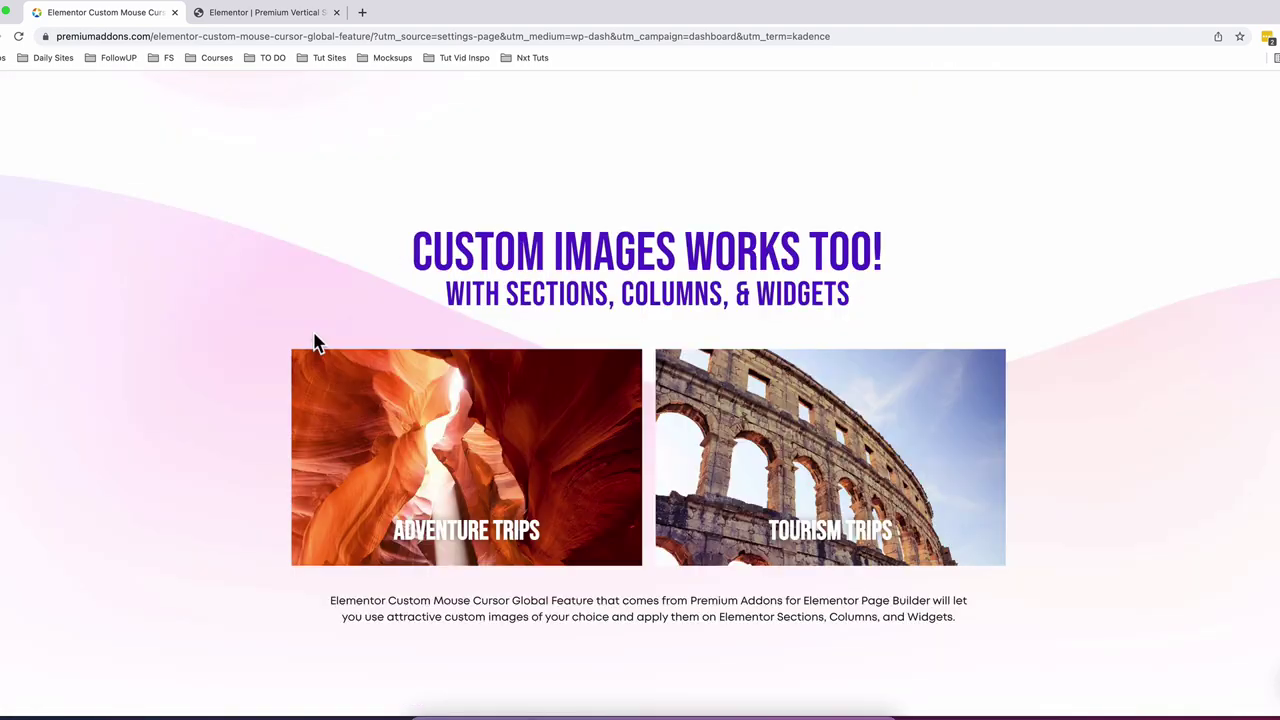
scroll(313, 342, "up", 15)
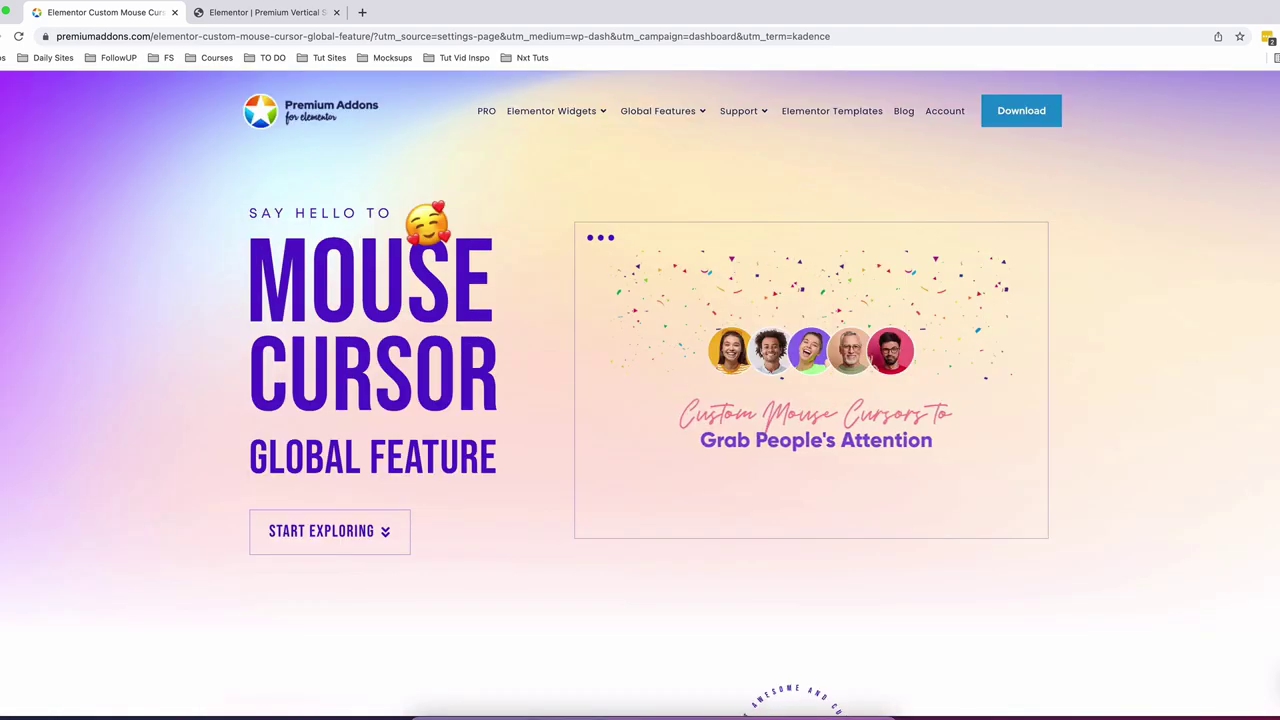
scroll(315, 330, "down", 5)
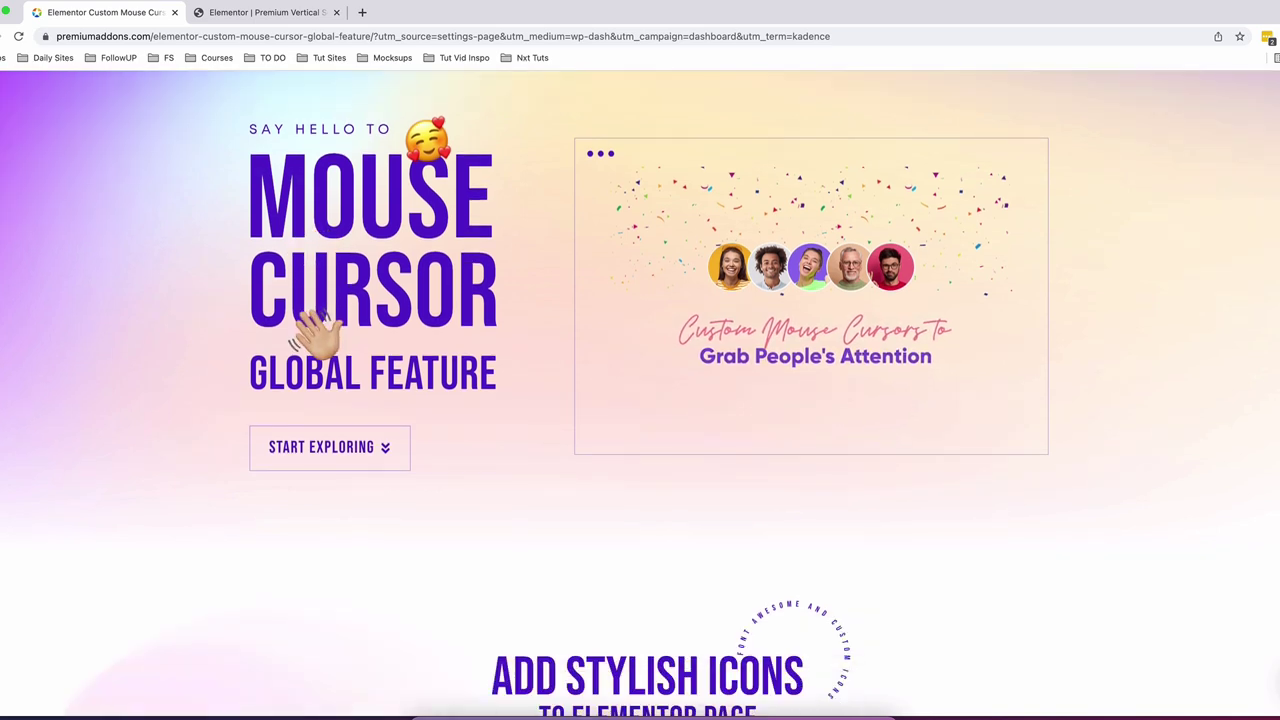
scroll(315, 330, "down", 1)
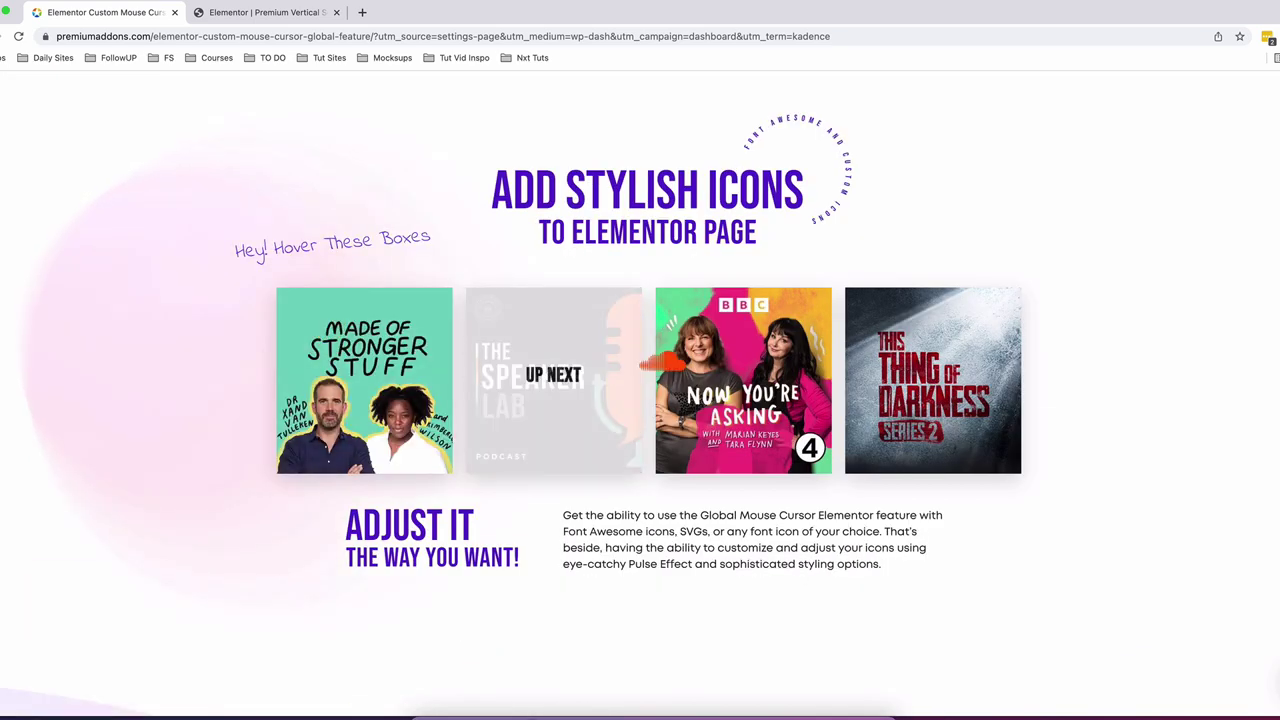
scroll(466, 400, "down", 5)
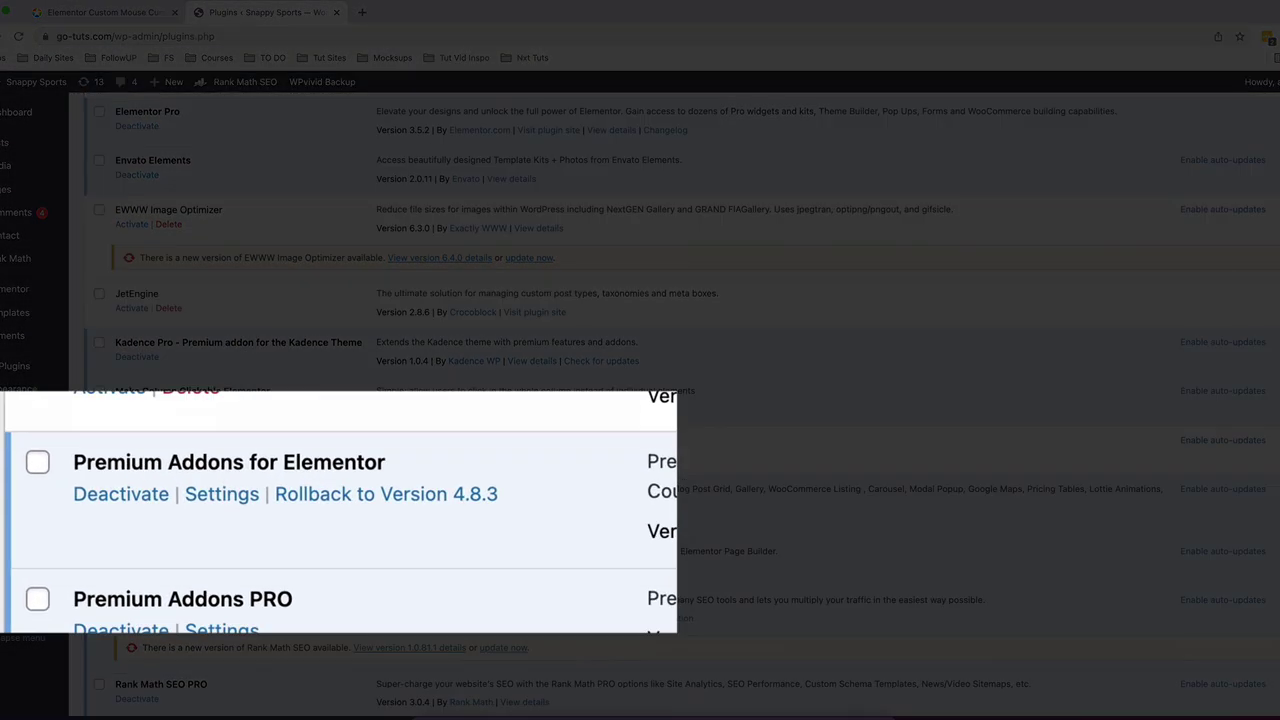
Highlight the active Premium Addons for Elementor and Premium Addons PRO entries in the plugin list.
scroll(134, 430, "down", 1)
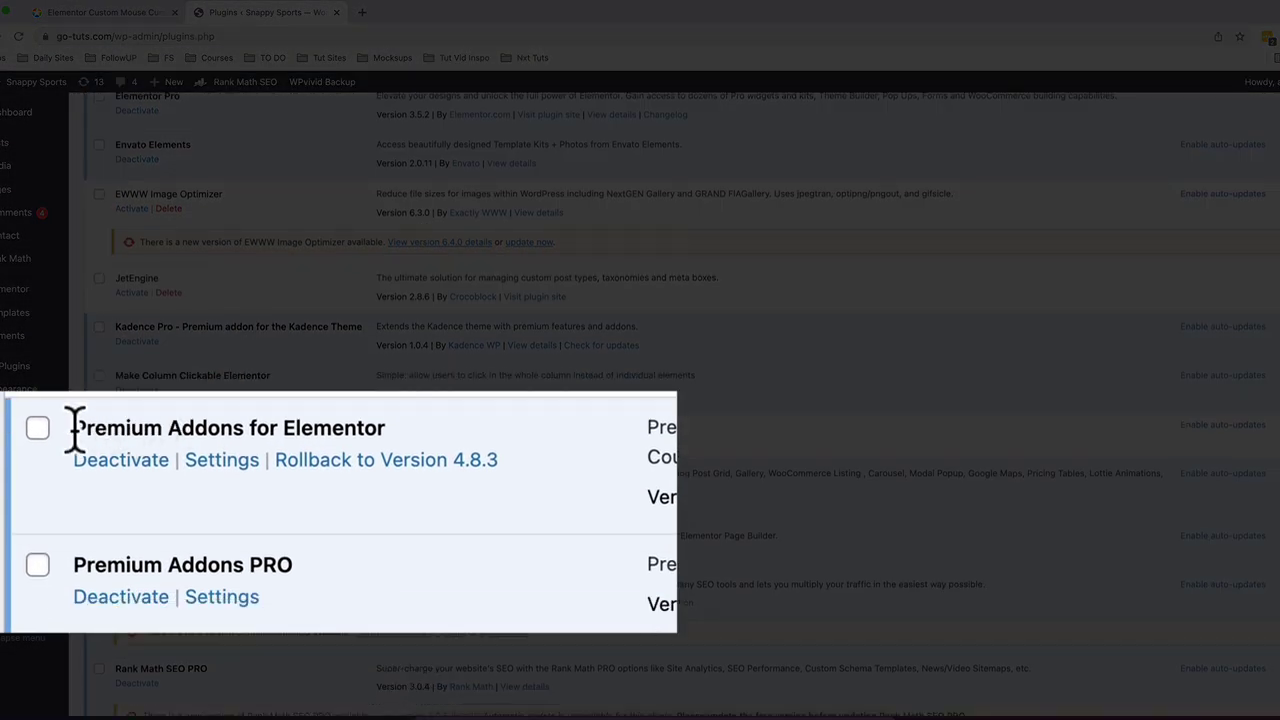
left_click_drag(71, 428, 386, 428)
left_click_drag(75, 566, 320, 585)
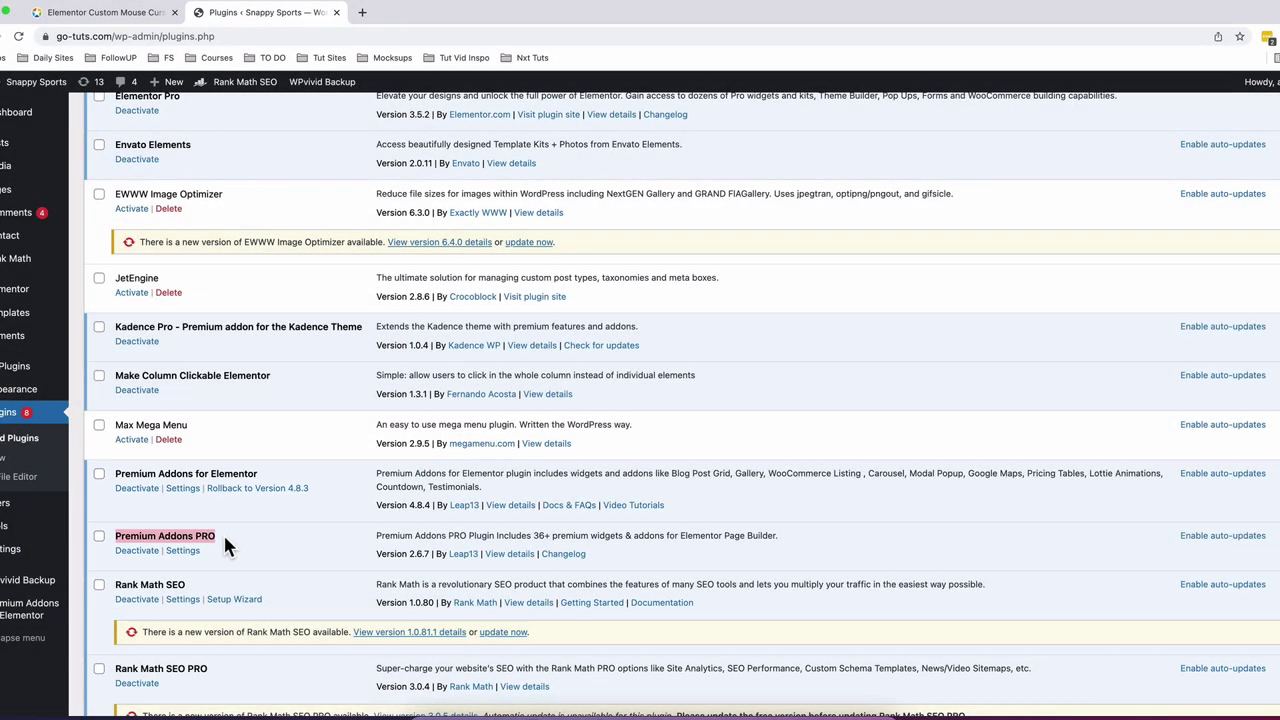
Confirm the Custom Mouse Cursor element is on in Premium Addons Elements, then go to All Pages.
mouse_move(10, 608)
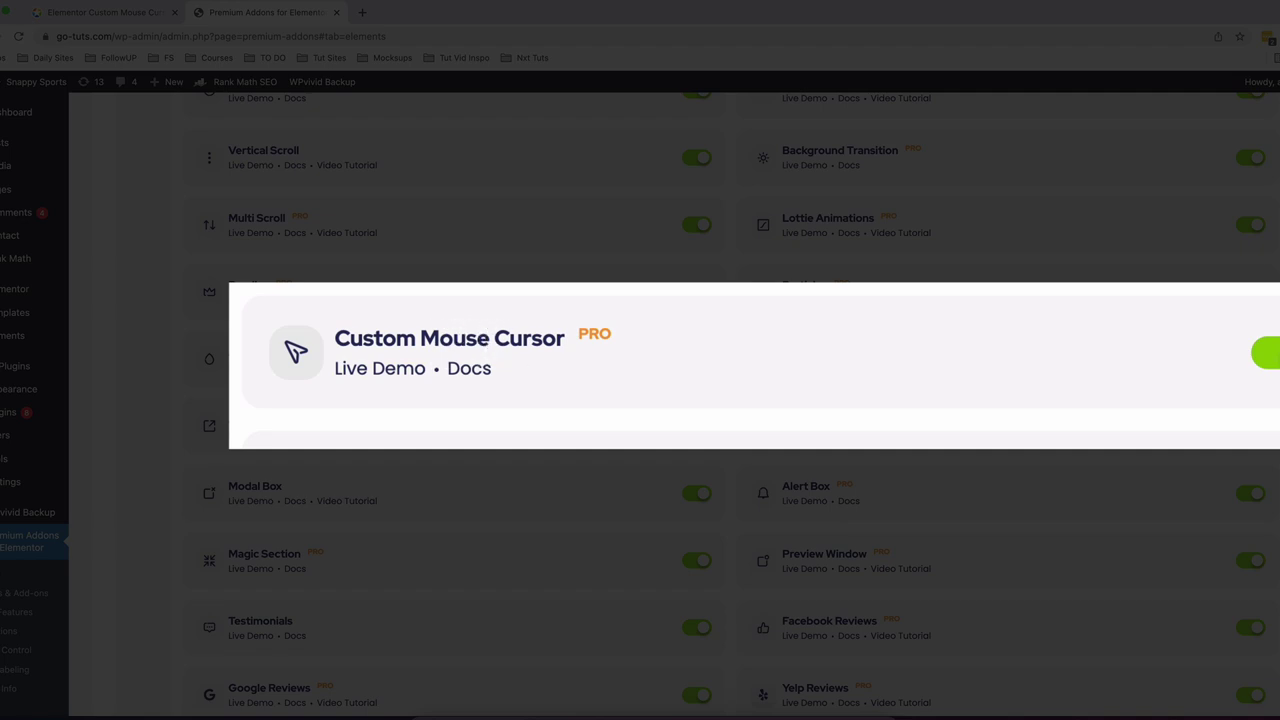
left_click(1252, 362)
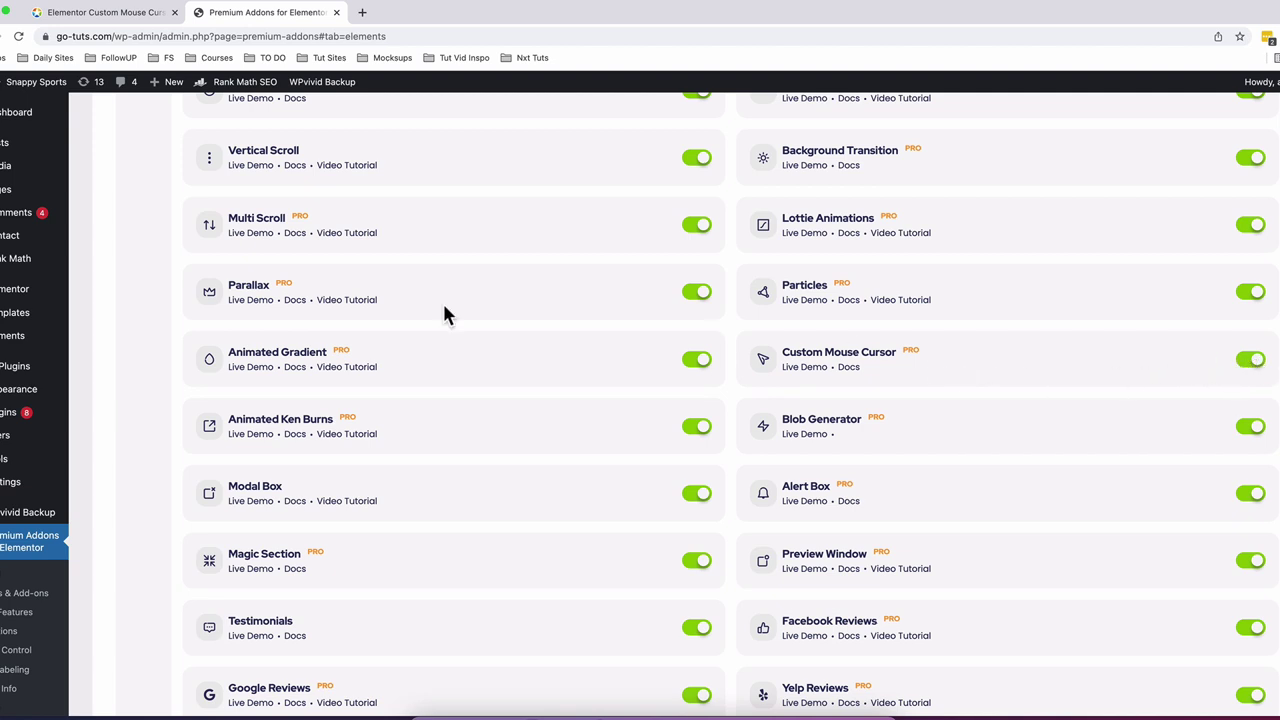
mouse_move(24, 202)
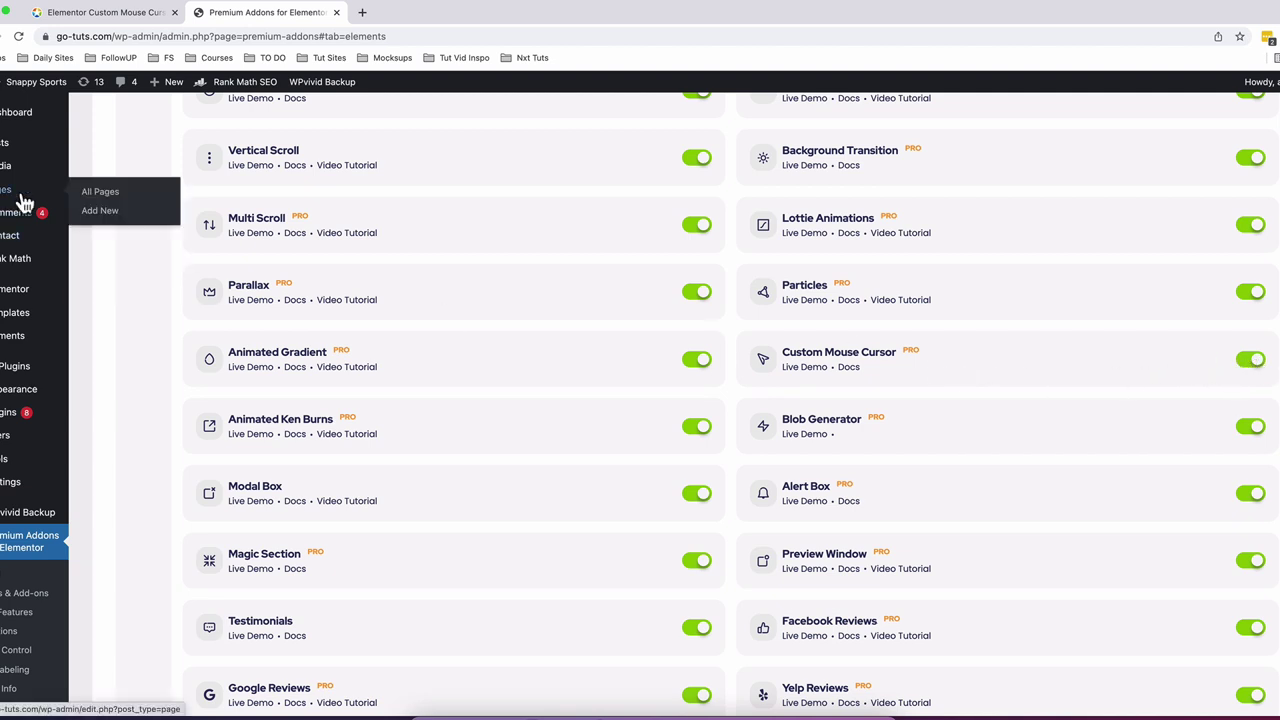
left_click(98, 198)
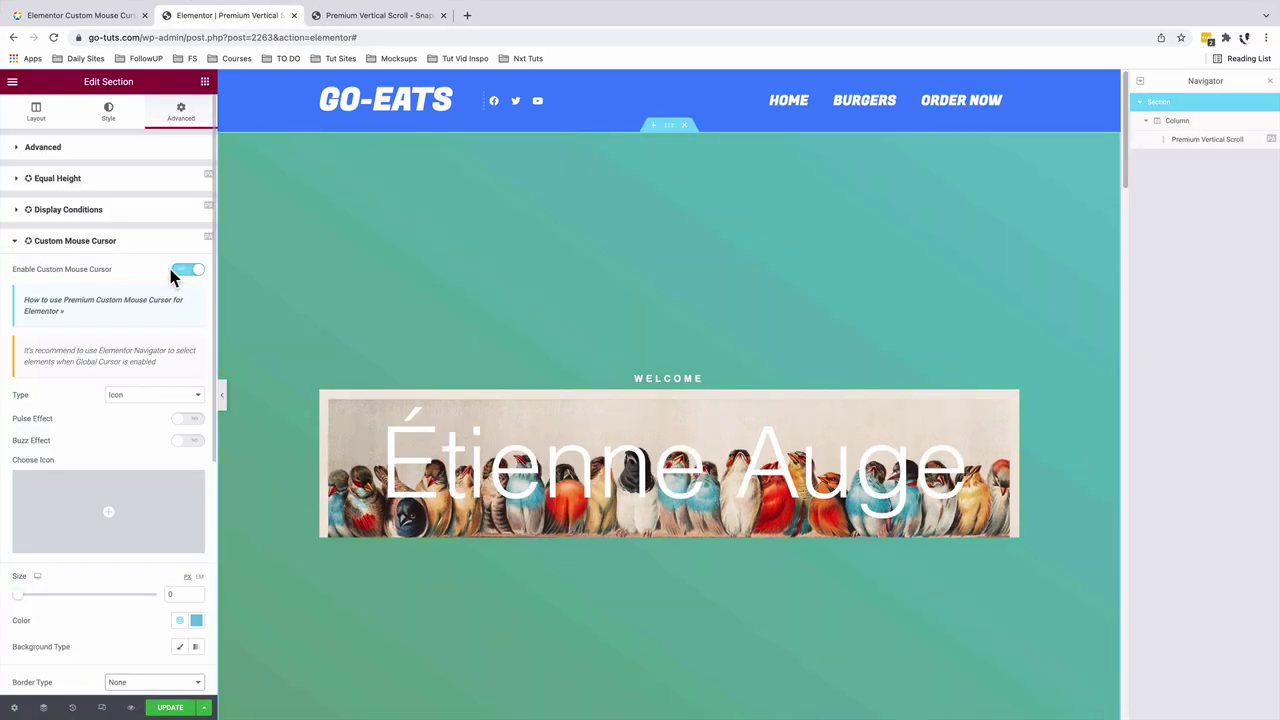
Set the cursor Type to Icon and choose the arrow pointer icon found by searching 'mous'.
left_click(74, 397)
left_click(128, 398)
left_click(129, 398)
left_click(94, 518)
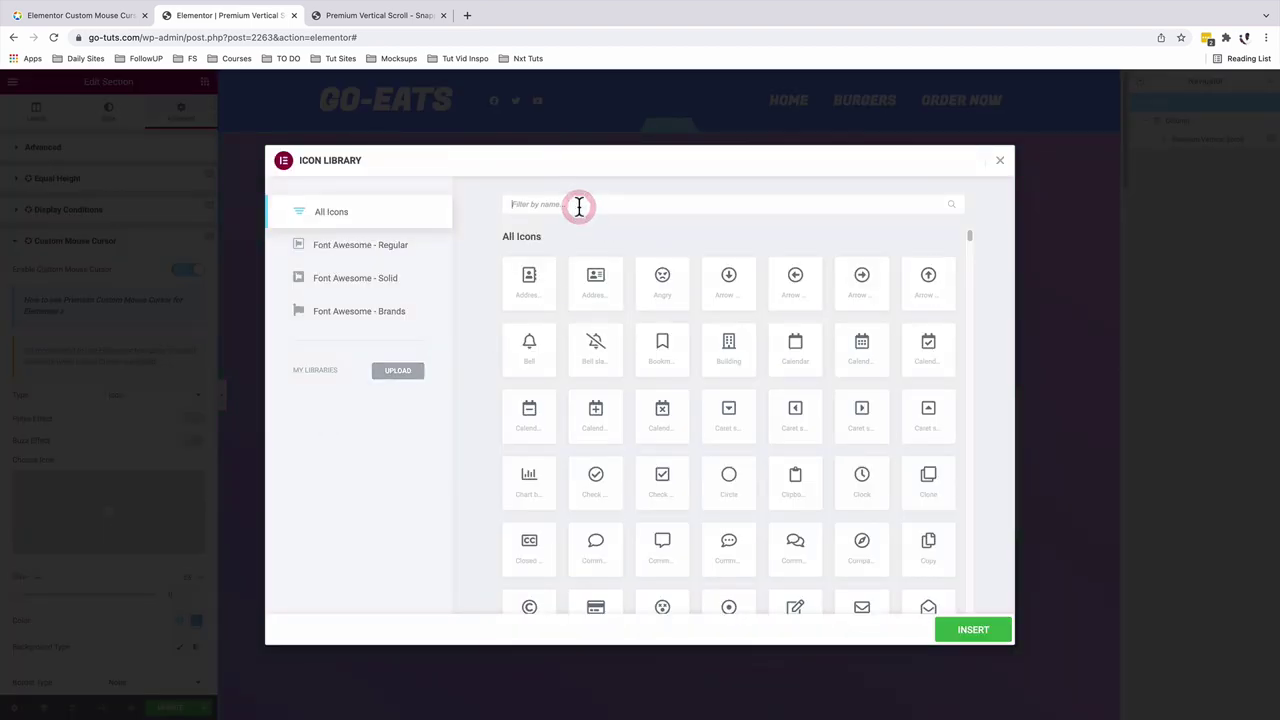
type("mous")
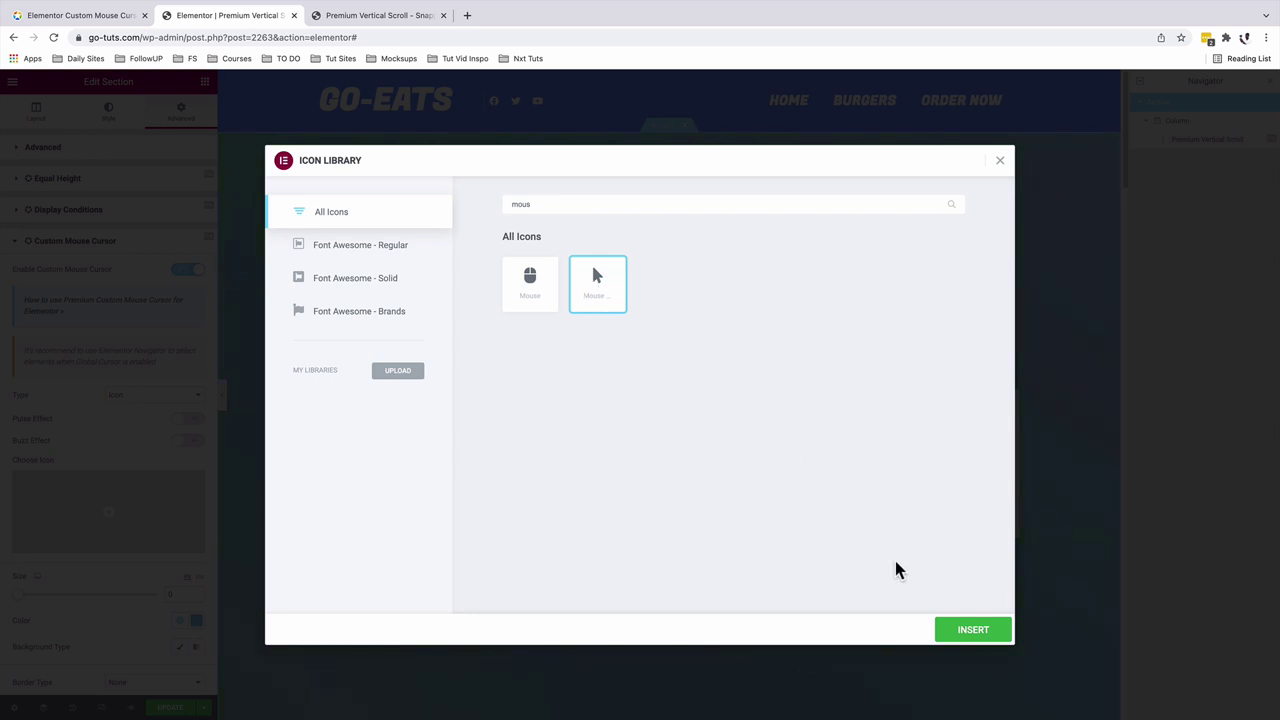
left_click(975, 632)
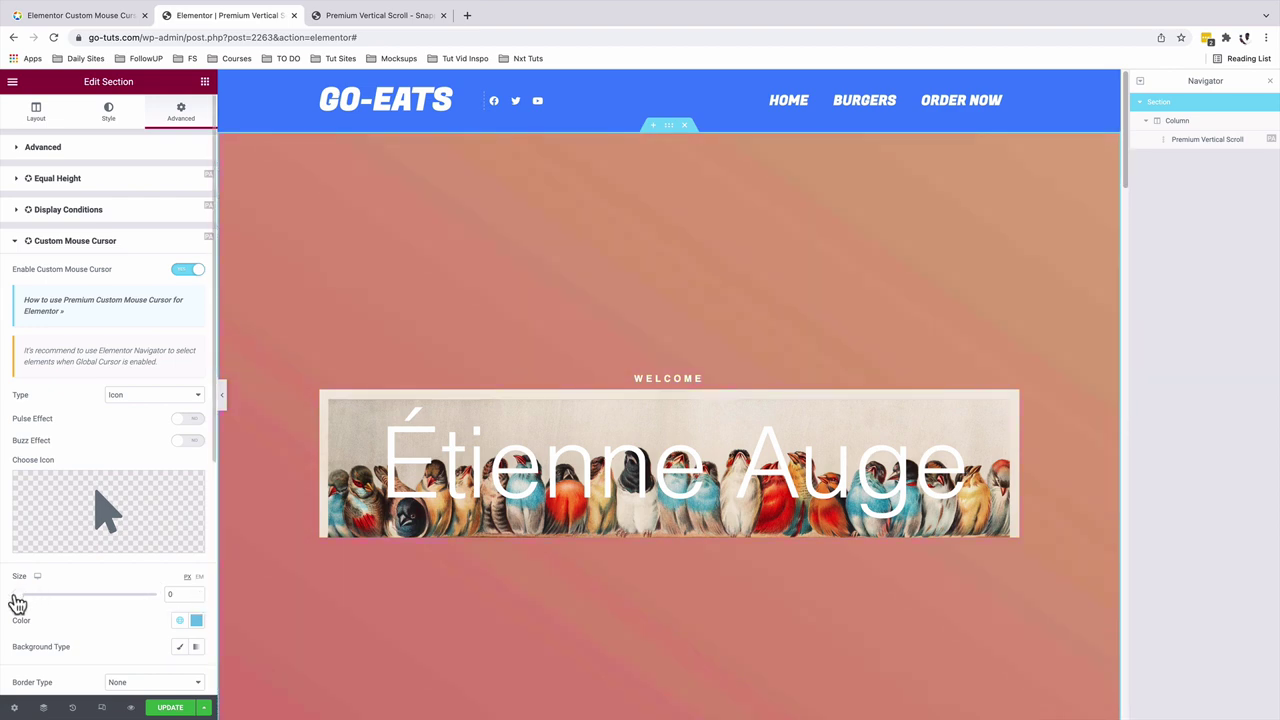
Set the cursor icon size to 120 and paste a yellow hex value as its colour.
left_click_drag(155, 604, 45, 596)
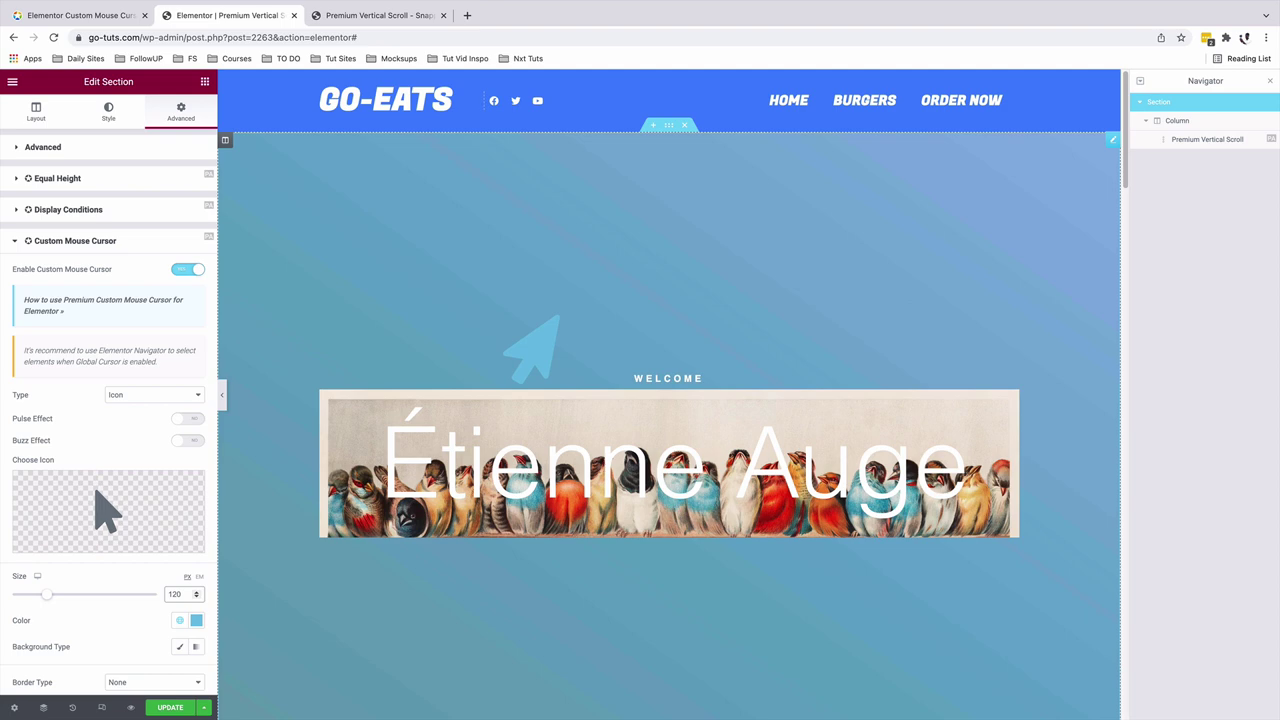
scroll(140, 560, "down", 2)
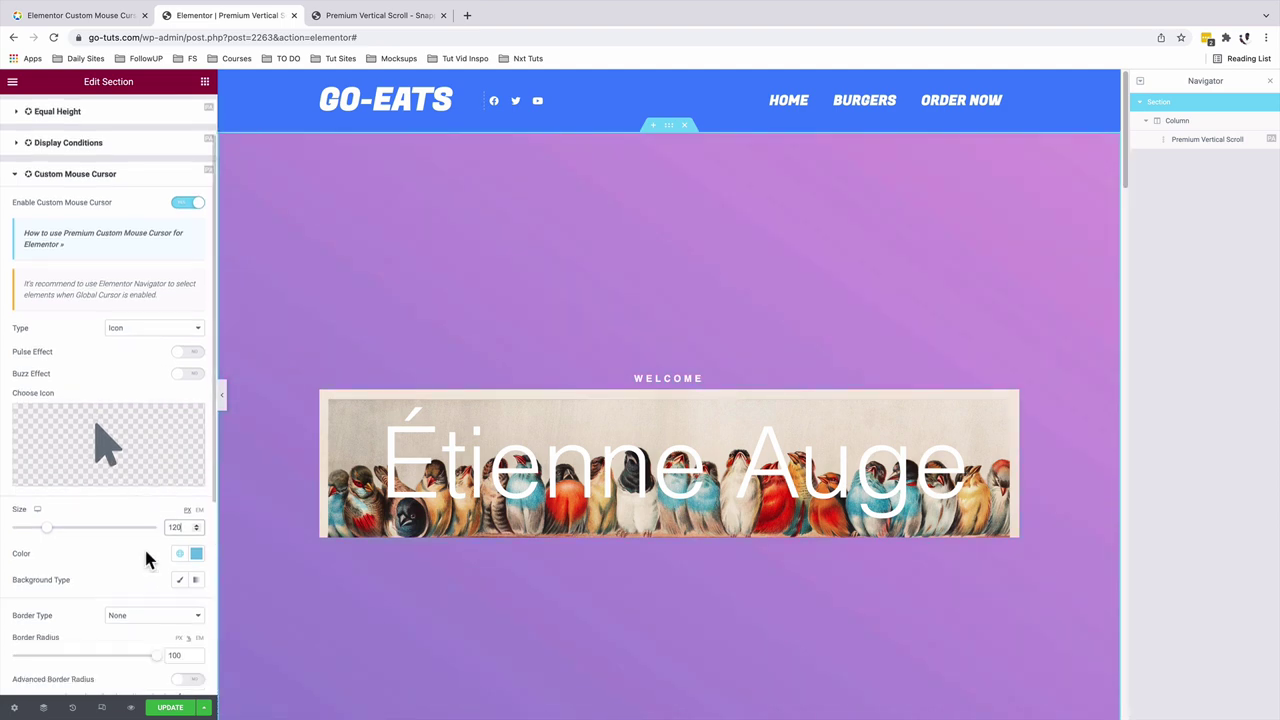
left_click(196, 554)
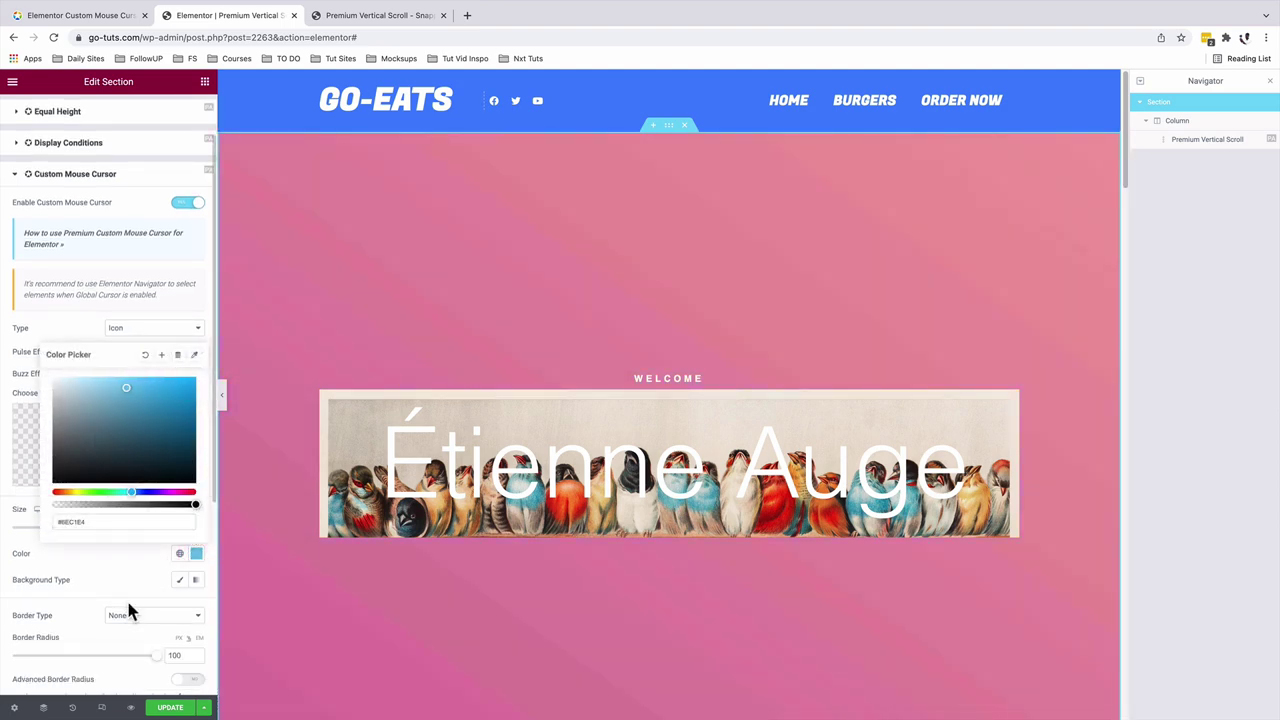
left_click(108, 521)
key("ctrl+v")
key("Return")
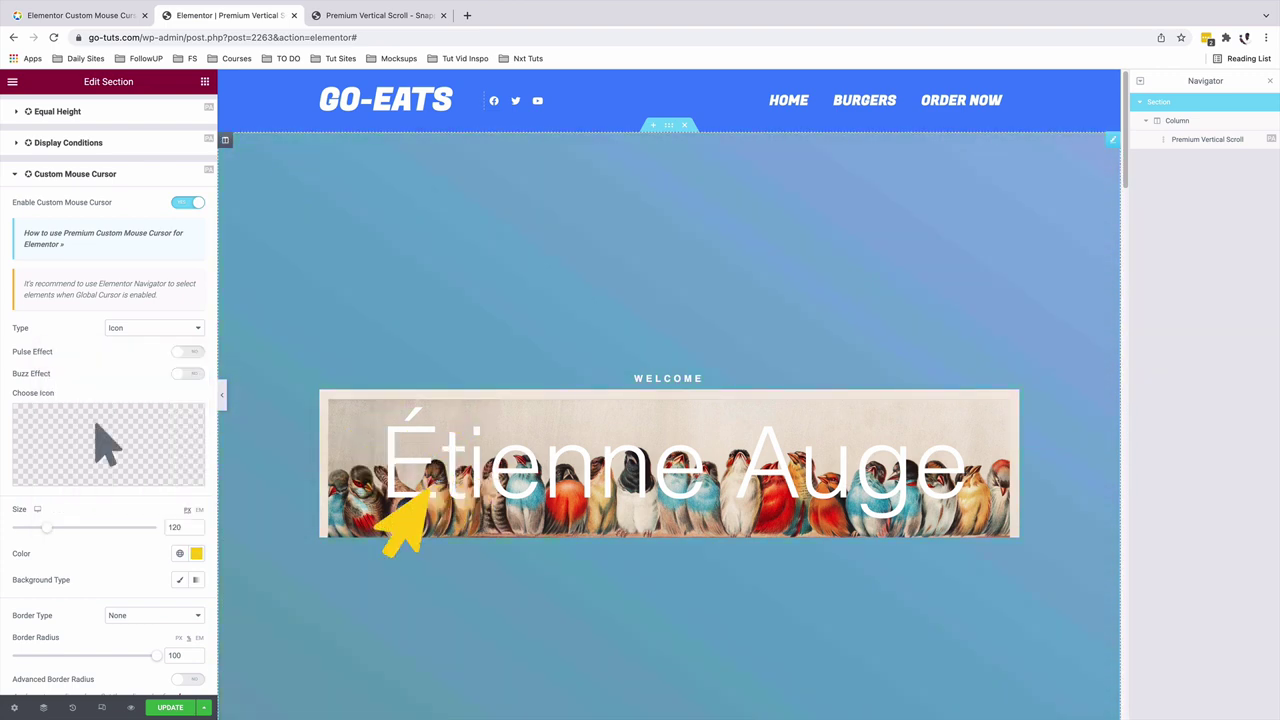
scroll(69, 484, "down", 5)
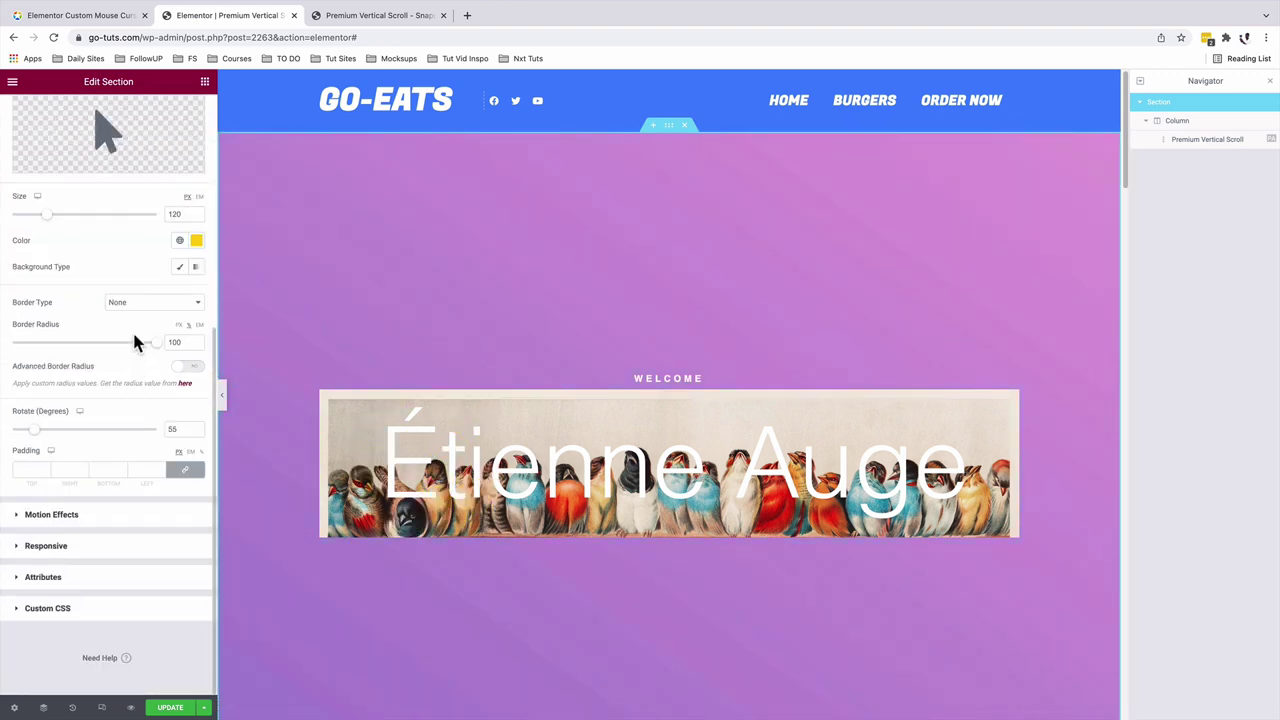
Give the cursor a solid blue border of width 12 with border radius 100.
left_click(135, 306)
left_click(133, 316)
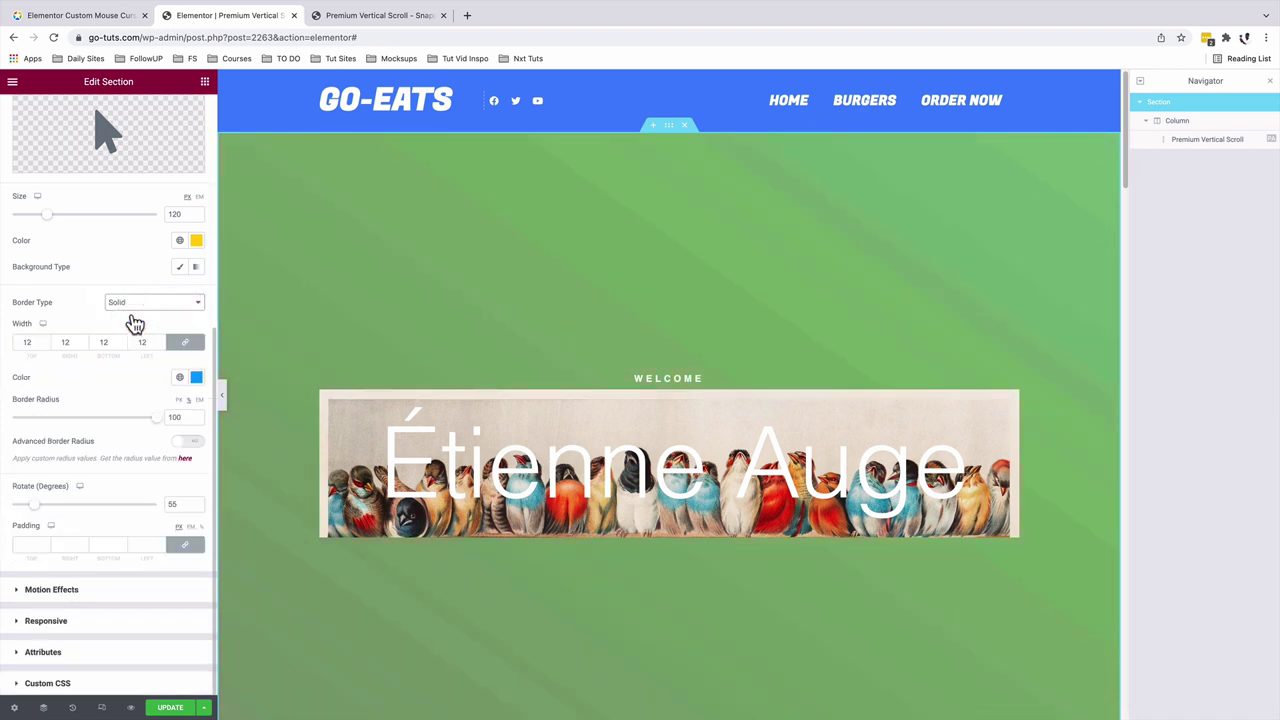
double_click(29, 344)
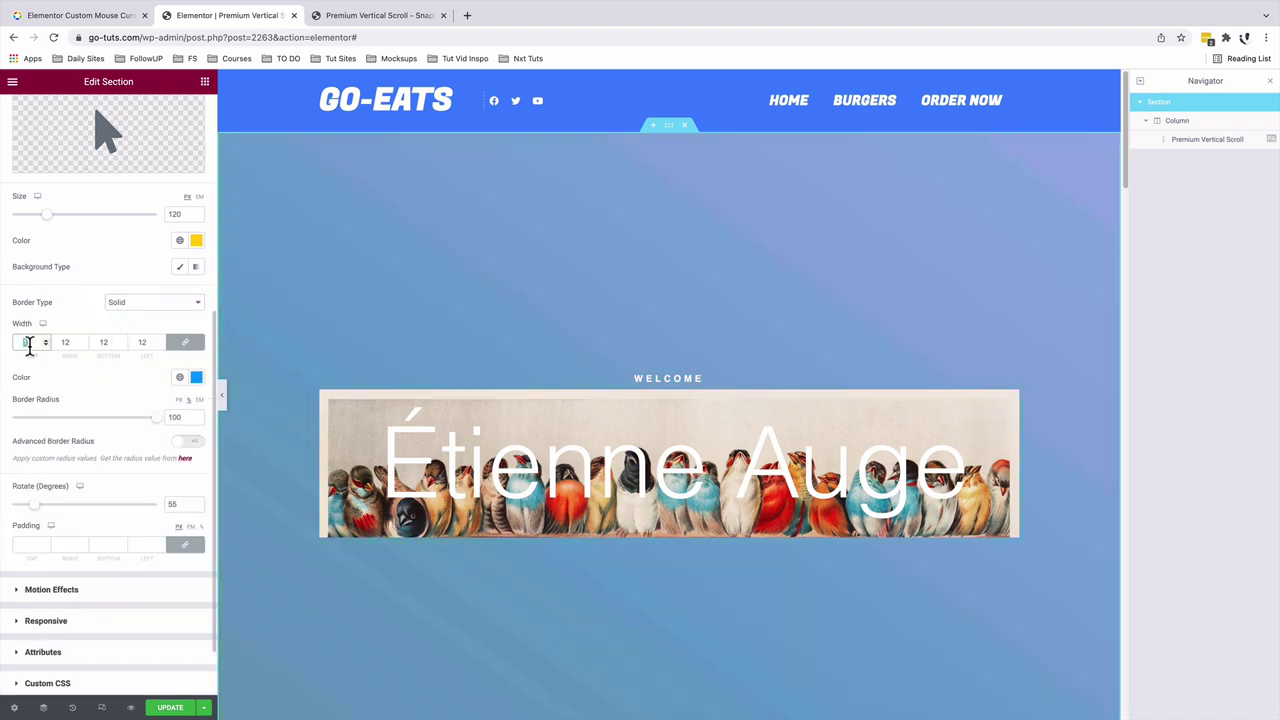
left_click(195, 377)
left_click(157, 457)
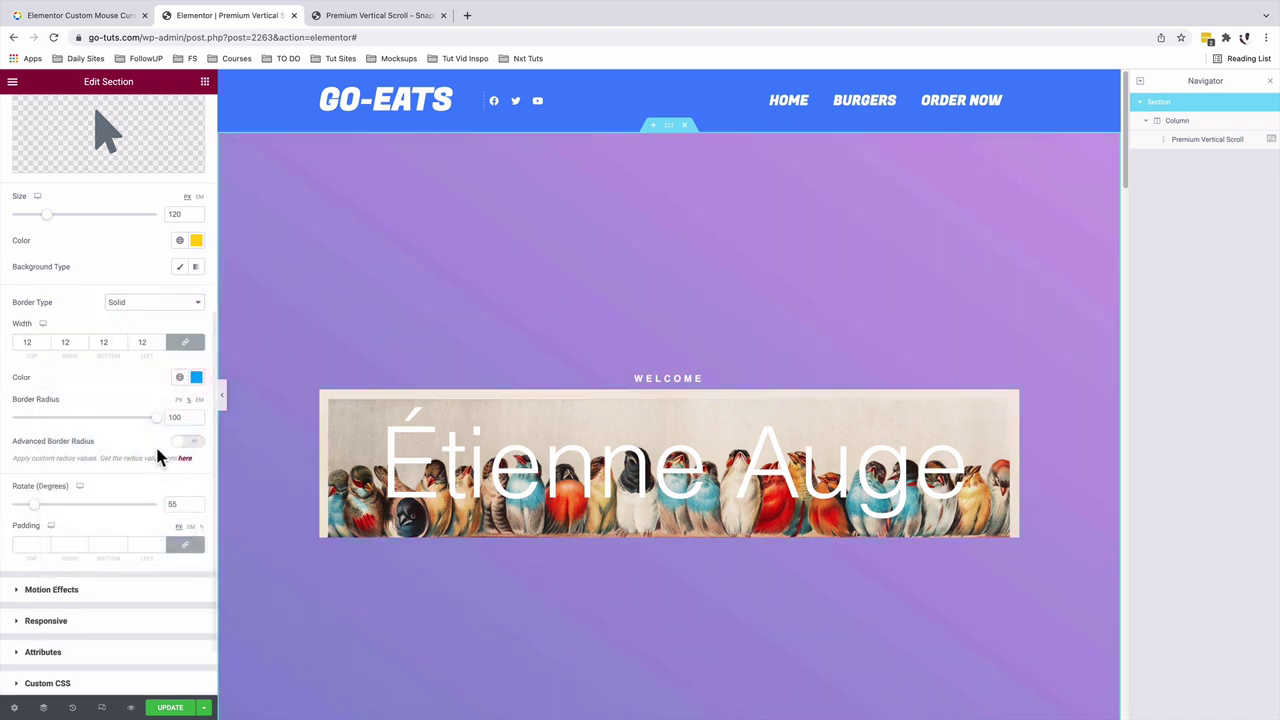
left_click(196, 377)
left_click(28, 406)
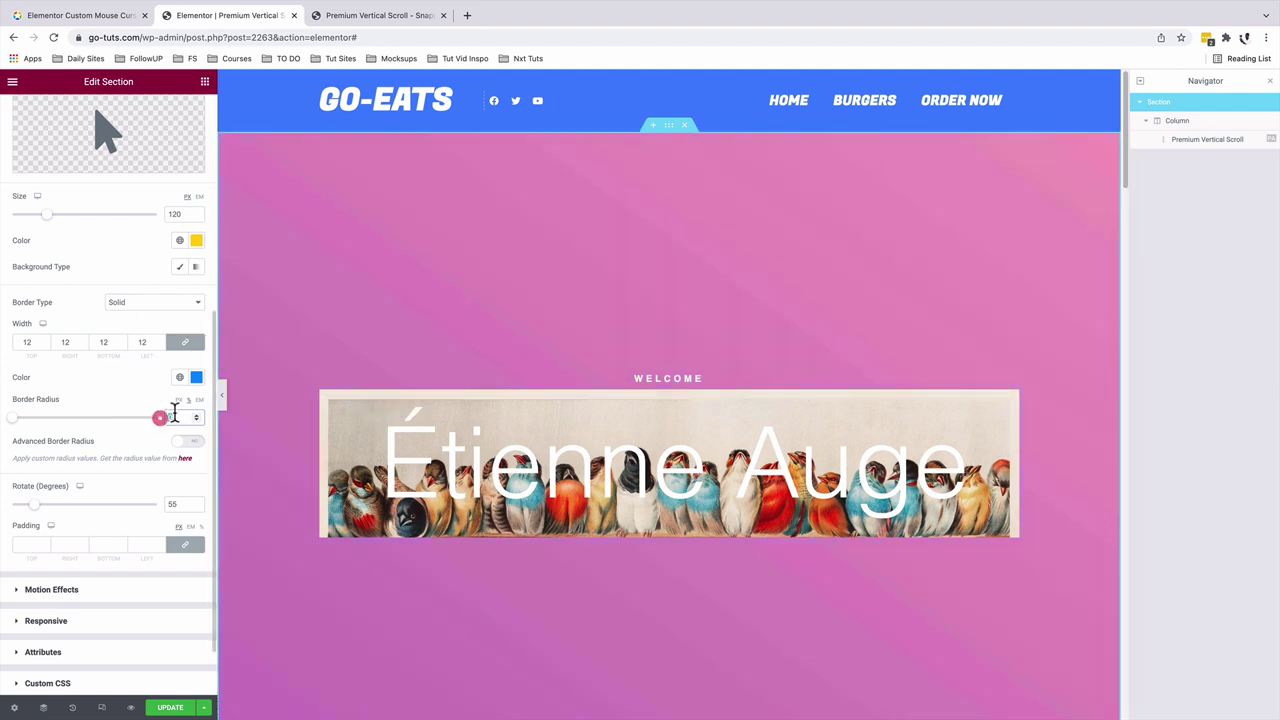
type("00")
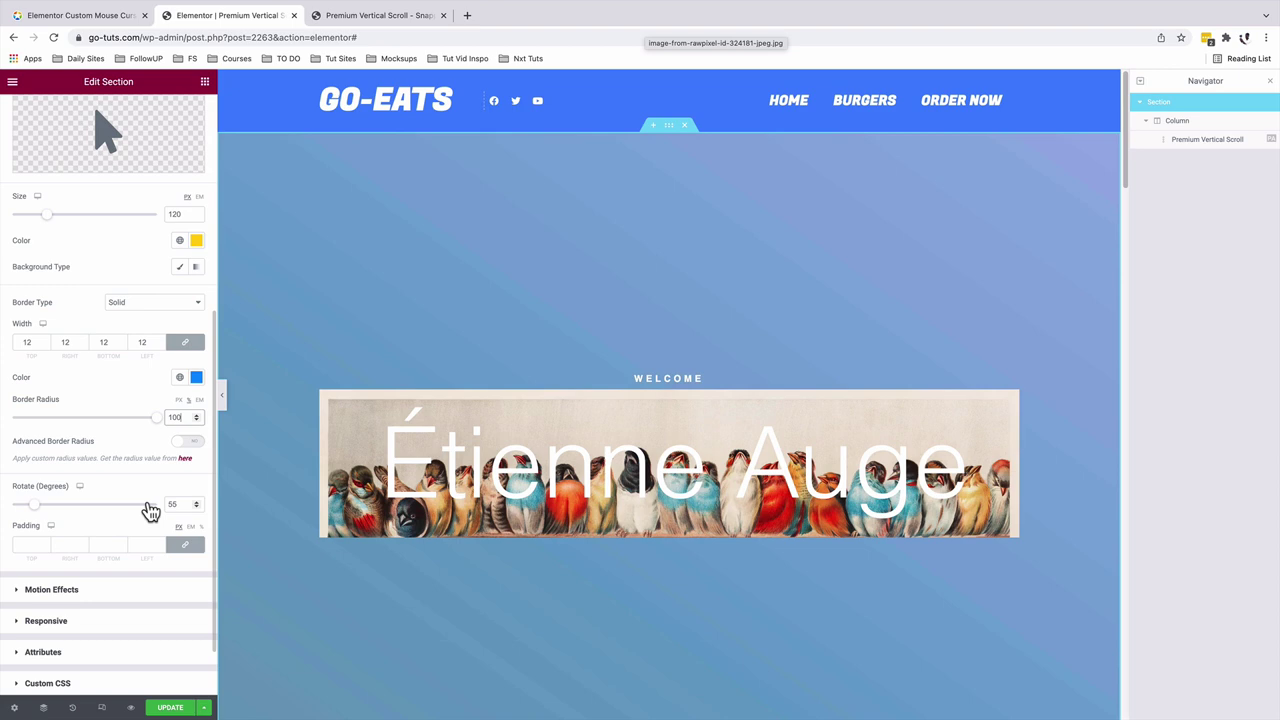
left_click_drag(179, 504, 161, 512)
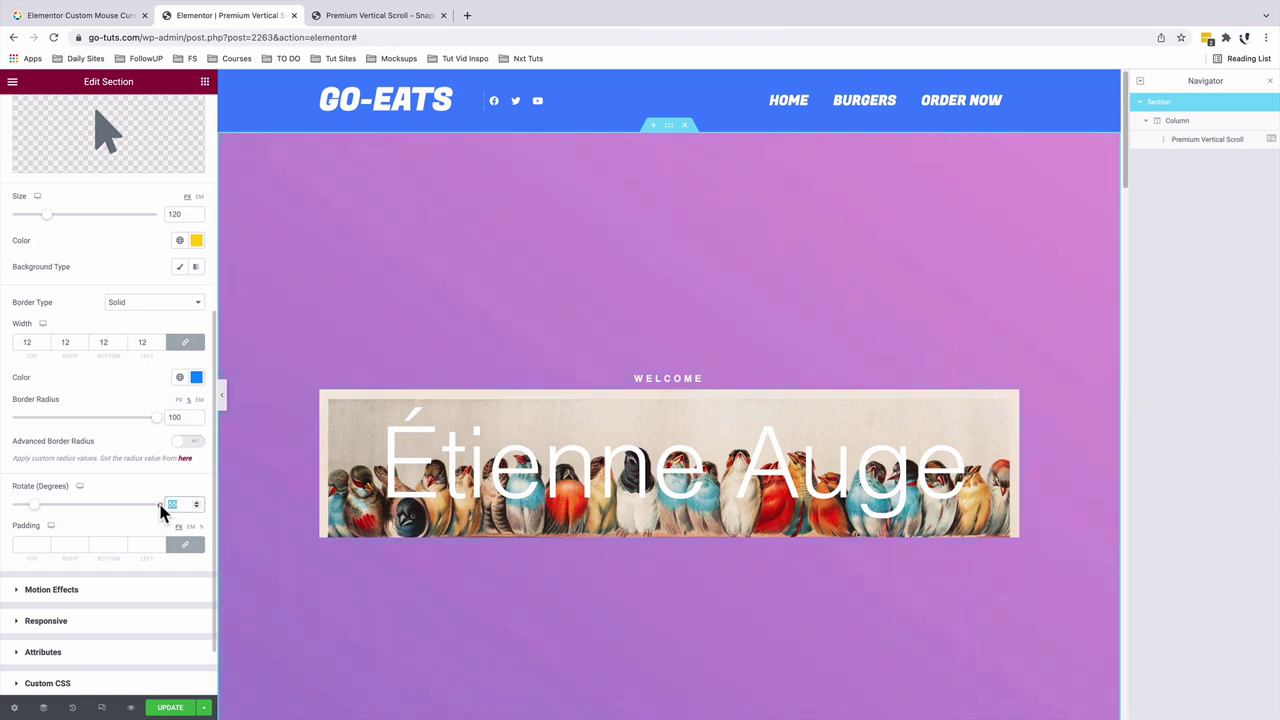
type("0")
type("90")
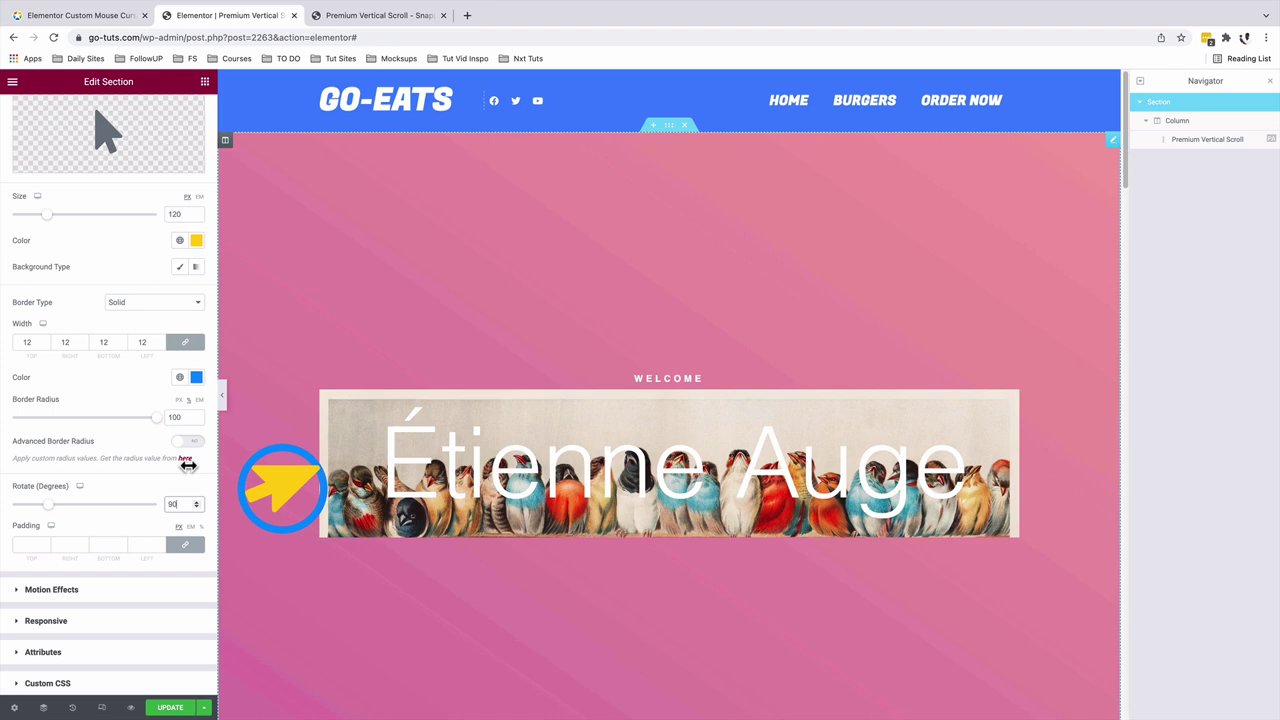
left_click(156, 505)
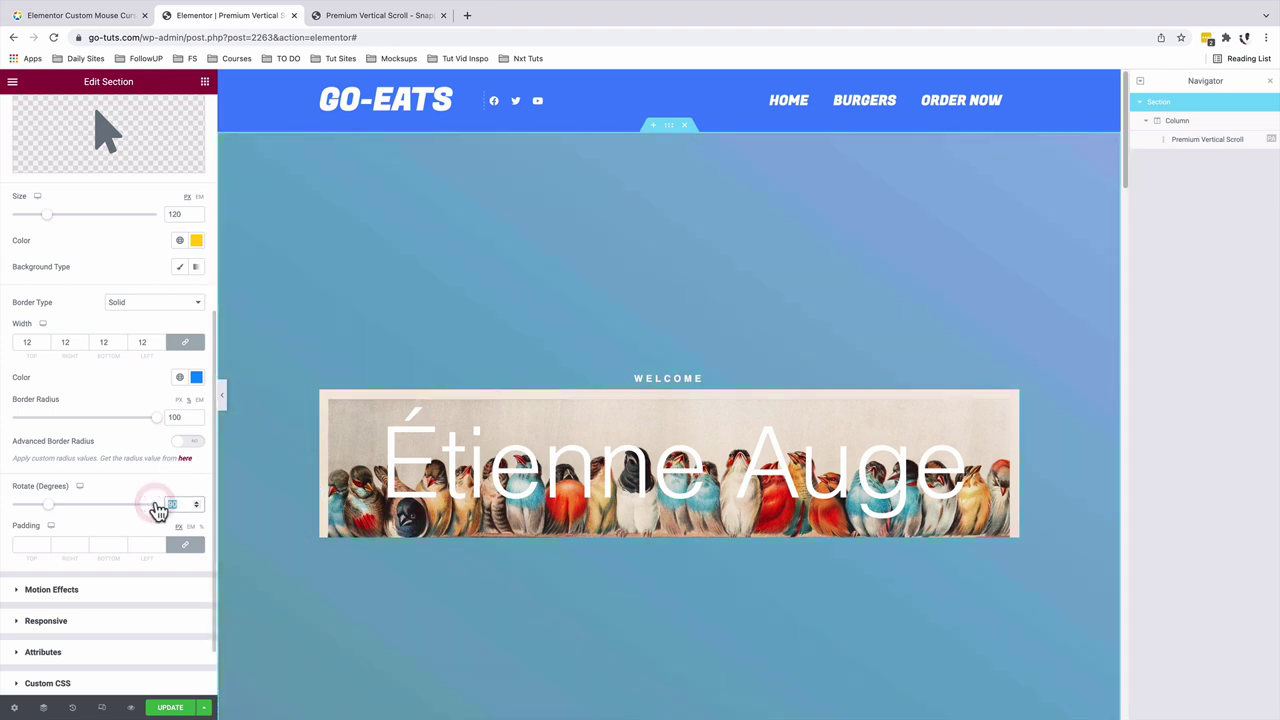
type("55")
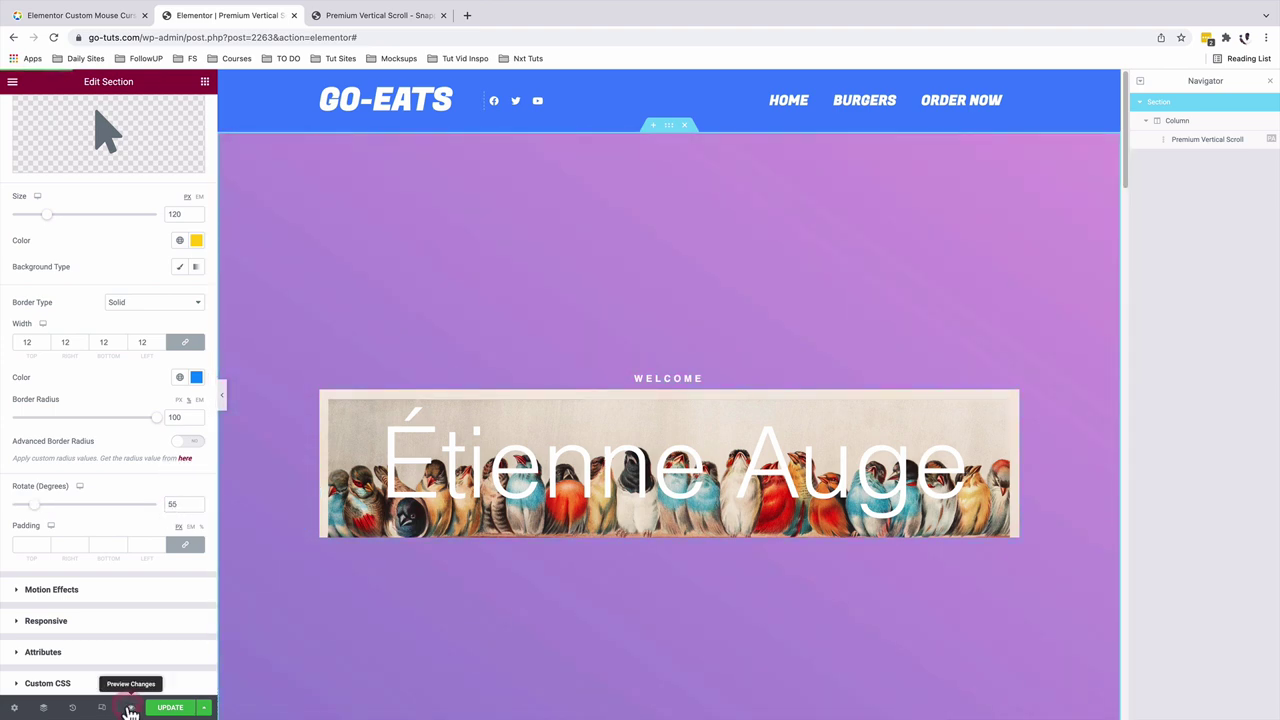
Preview the page and scroll through its sections, reloading once, to watch the round arrow cursor.
left_click(130, 710)
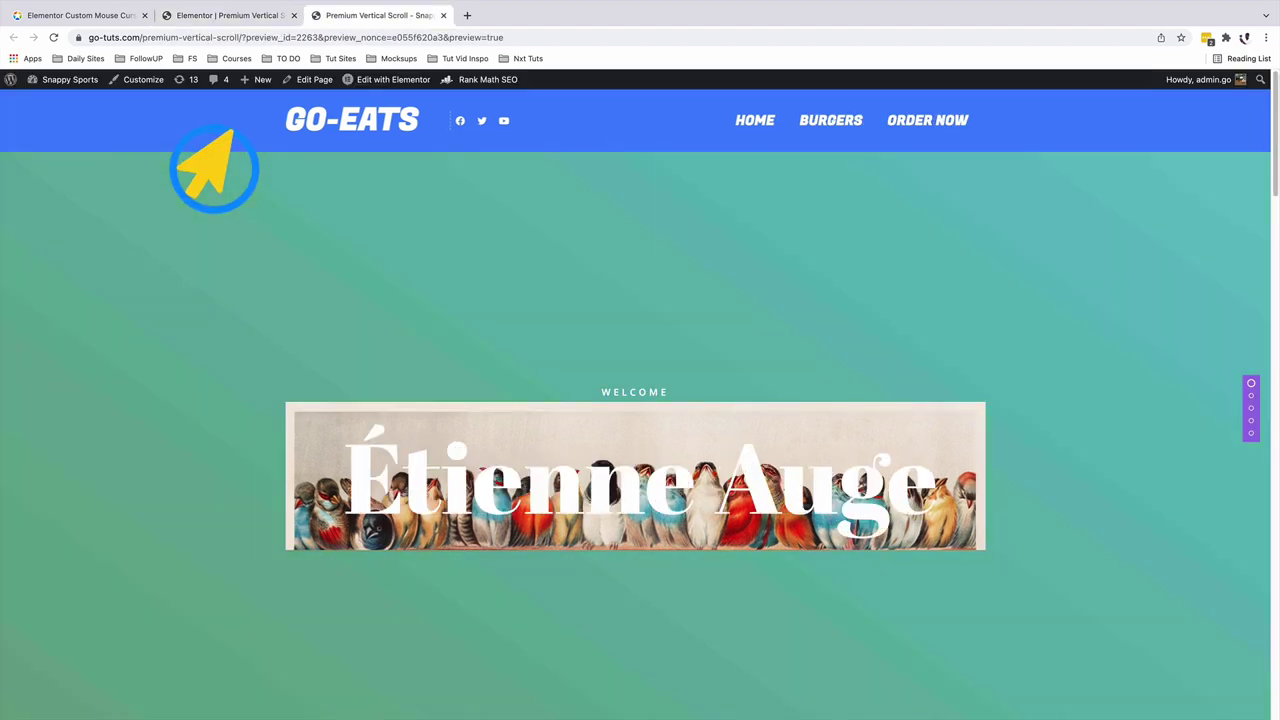
scroll(942, 376, "down", 10)
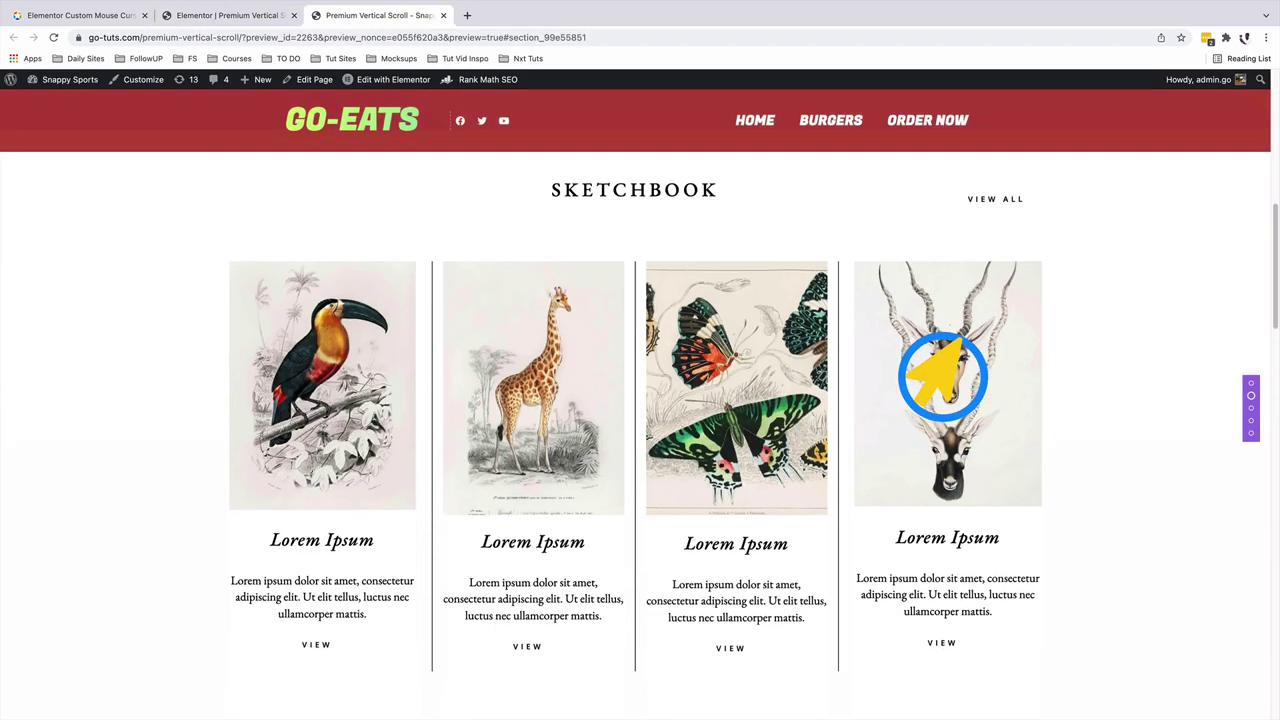
scroll(942, 376, "down", 5)
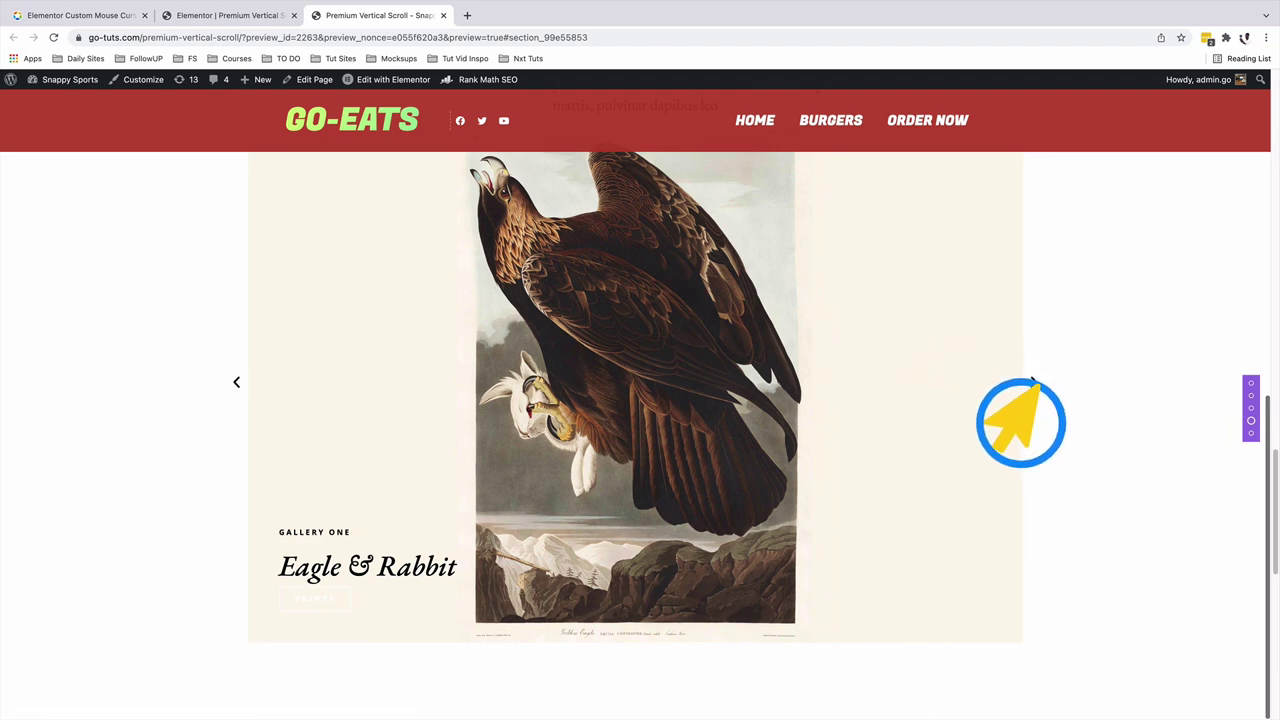
key("super+r")
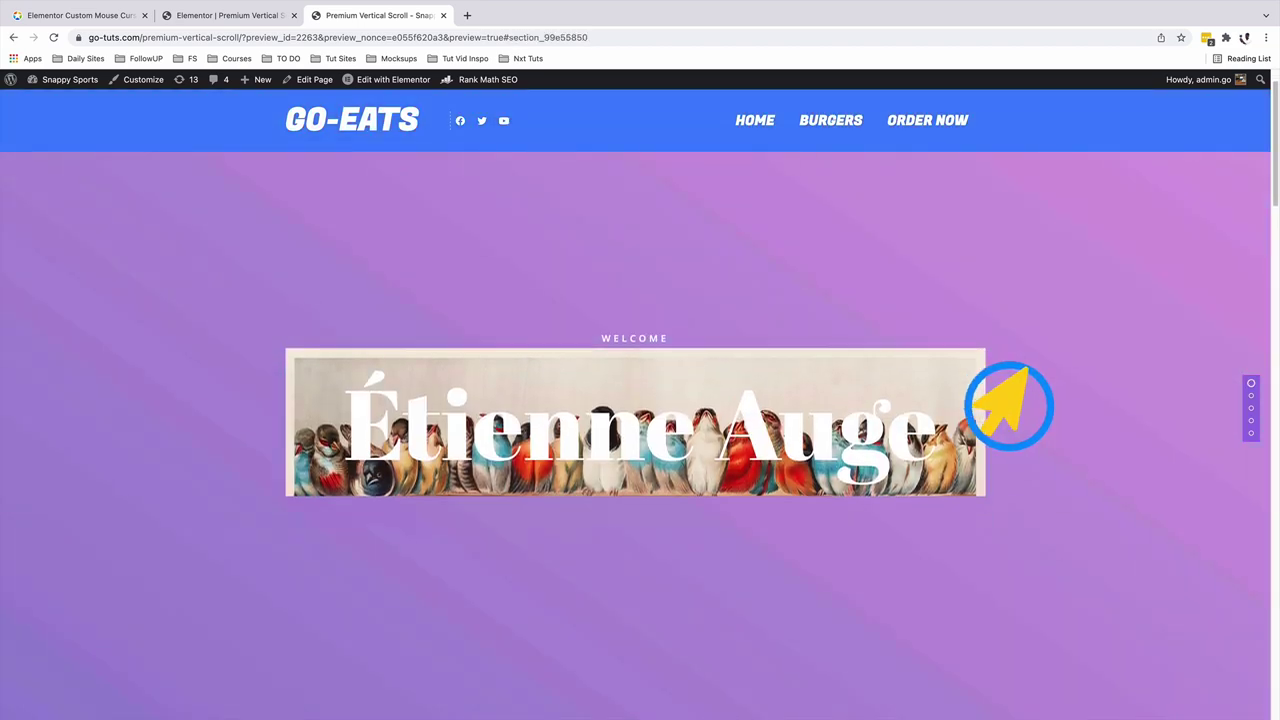
scroll(986, 391, "down", 1)
scroll(988, 391, "down", 1)
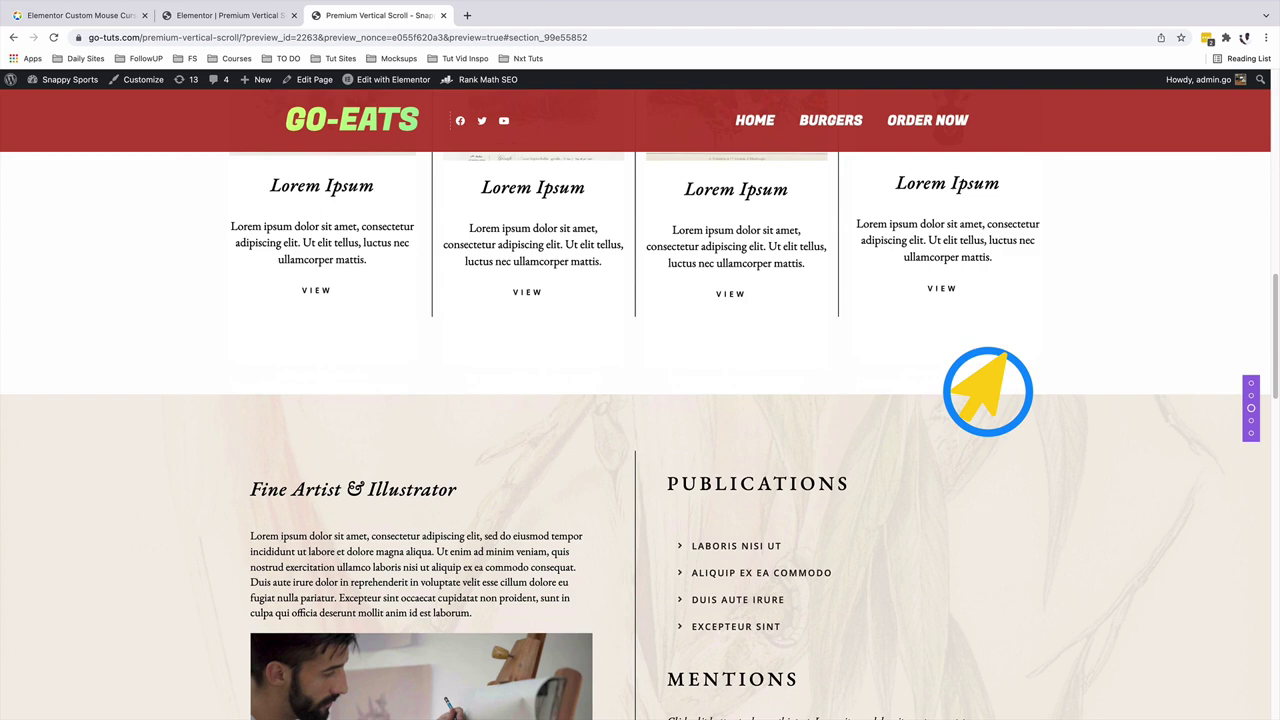
scroll(375, 468, "down", 1)
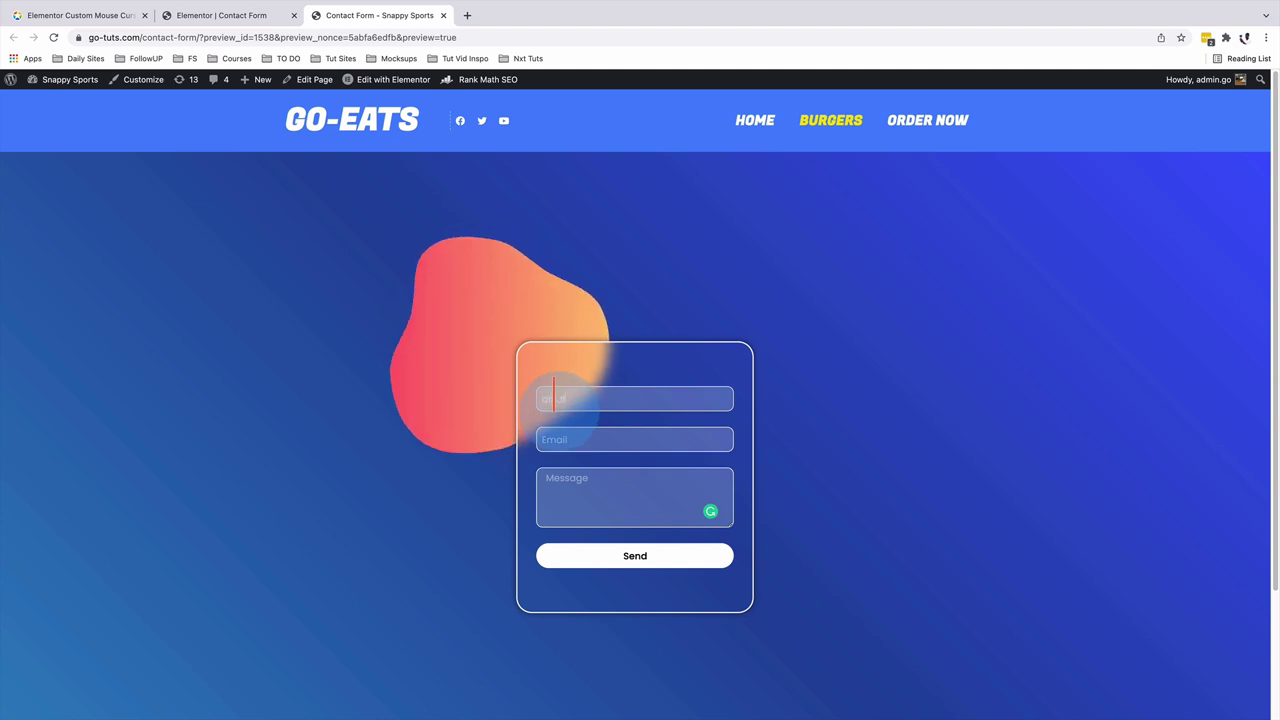
Type 'adfadff' in the Email field, delete the Message text, then return to the Elementor editor.
left_click(598, 440)
type("adfadff")
left_click(585, 500)
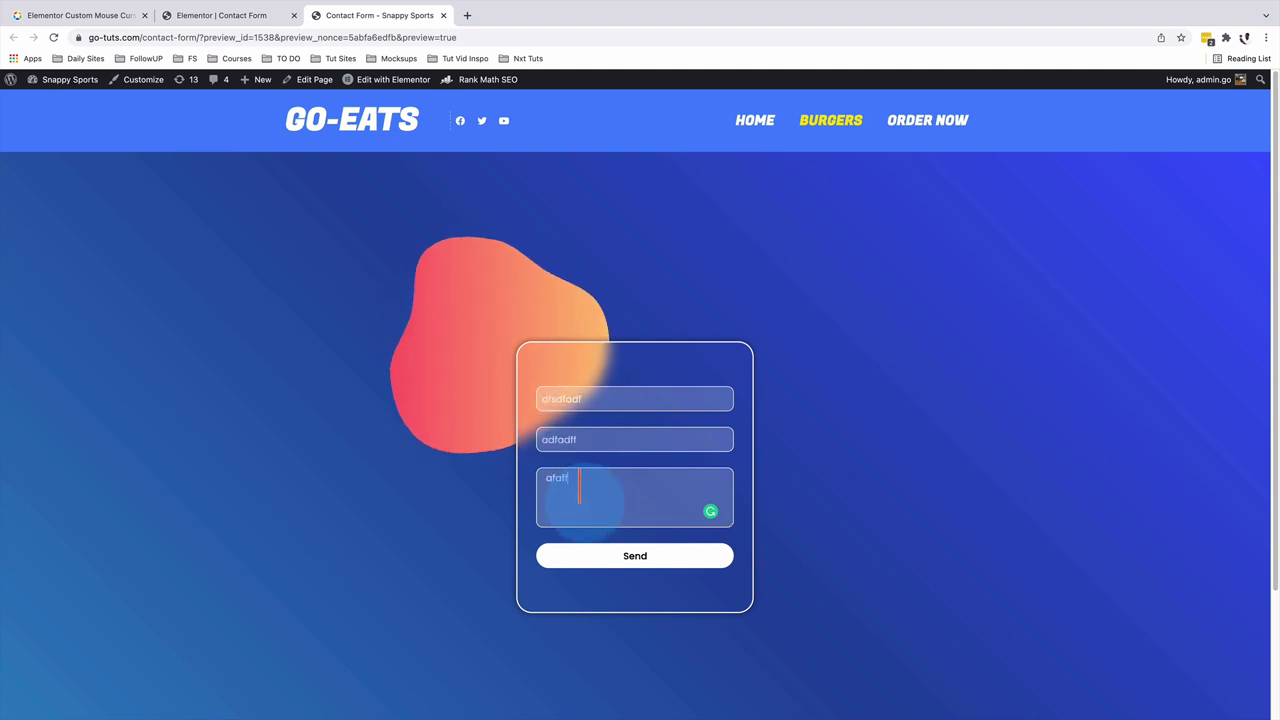
left_click_drag(614, 498, 545, 485)
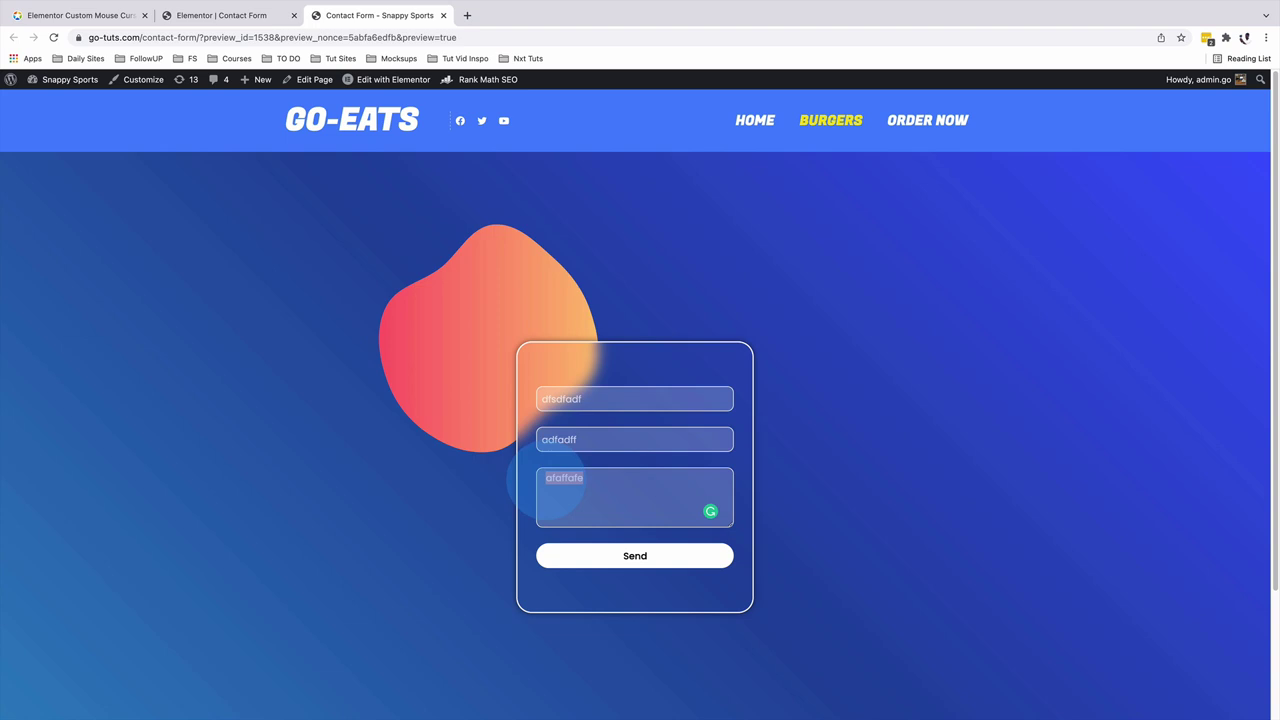
key("BackSpace")
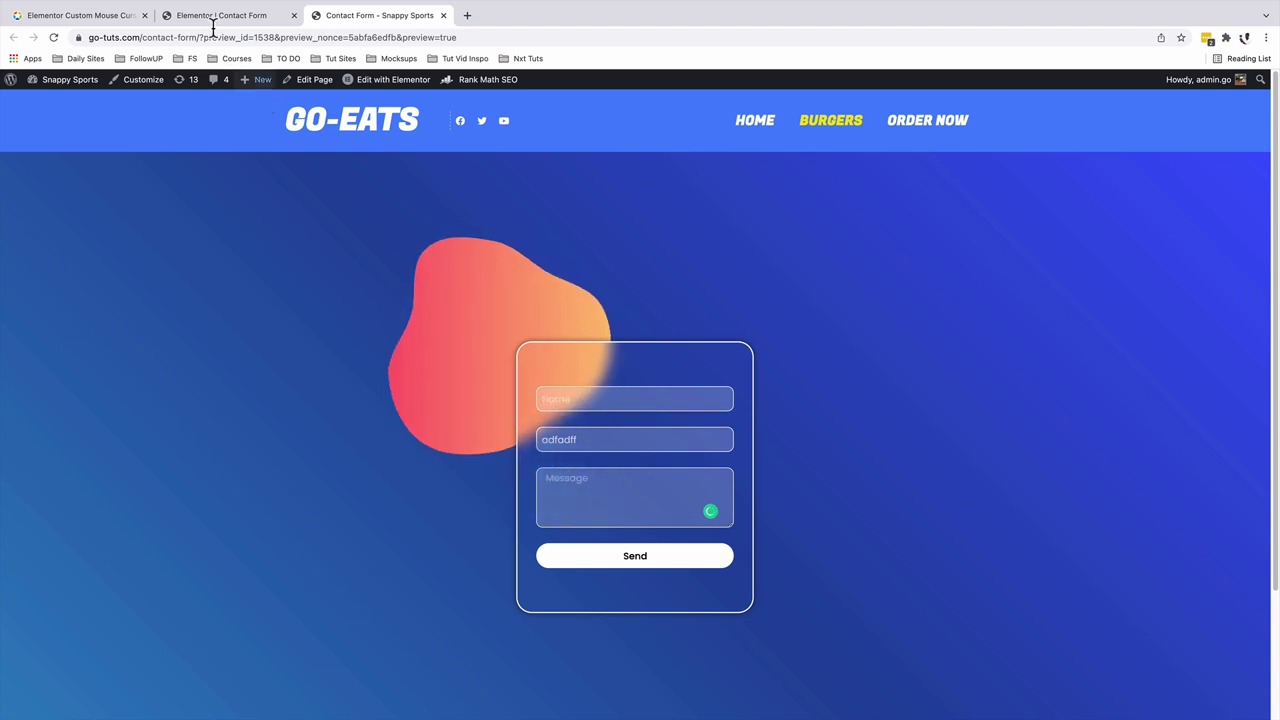
left_click(213, 16)
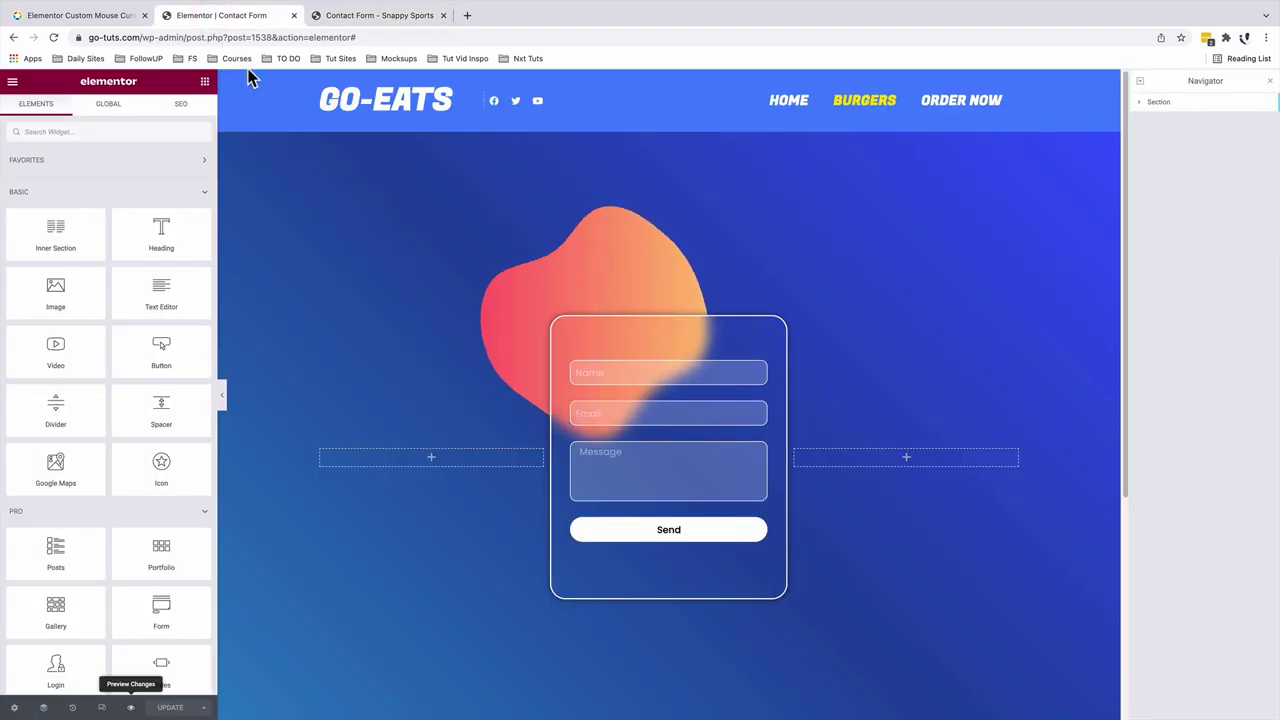
Enable the section's Custom Mouse Cursor with the Lottie type and select its JSON URL.
left_click(1177, 104)
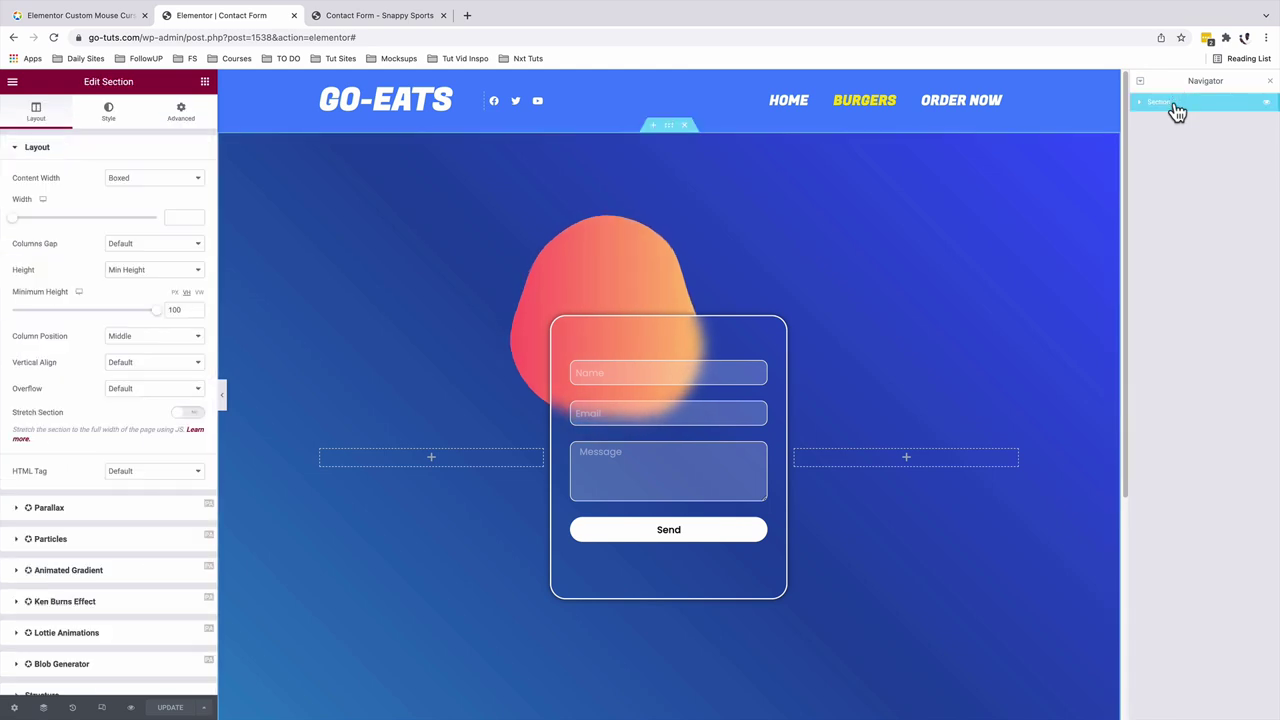
left_click(181, 116)
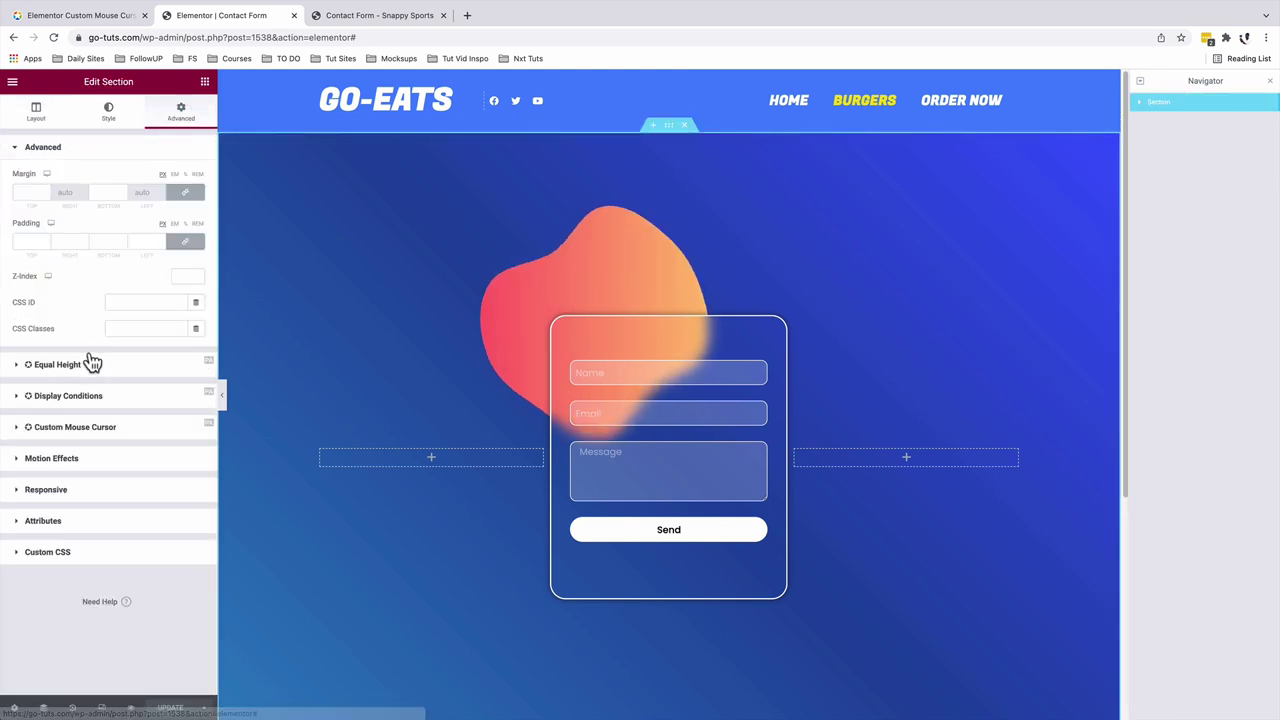
left_click(75, 427)
left_click(188, 271)
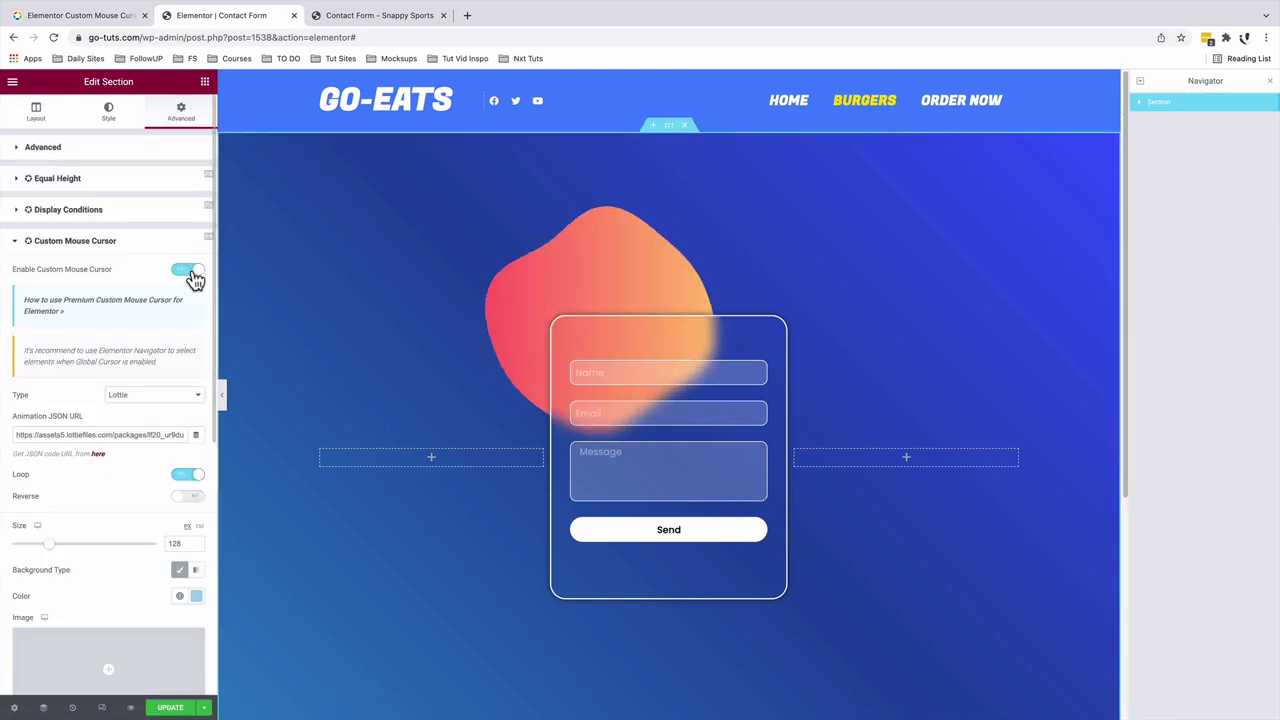
left_click(145, 402)
left_click(143, 400)
triple_click(116, 434)
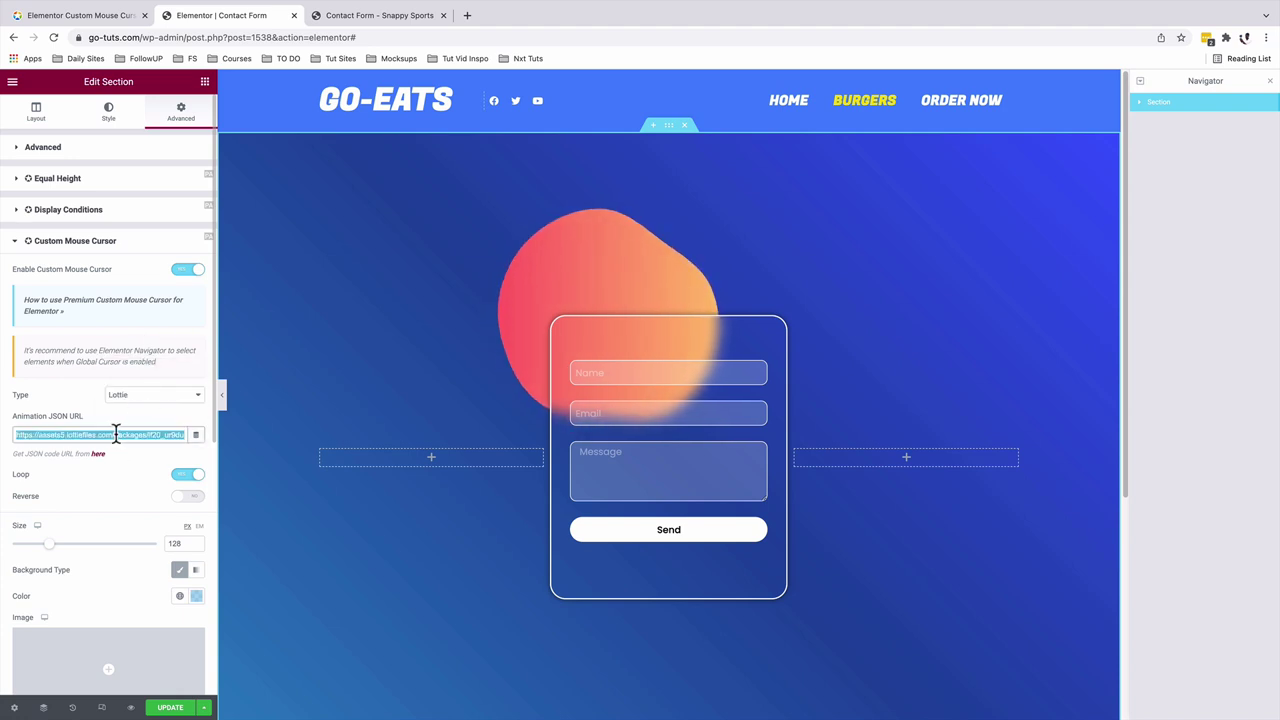
Copy the Lottie Animation URL of the 'insertion cursor' animation on LottieFiles.
left_click(467, 16)
type("lo")
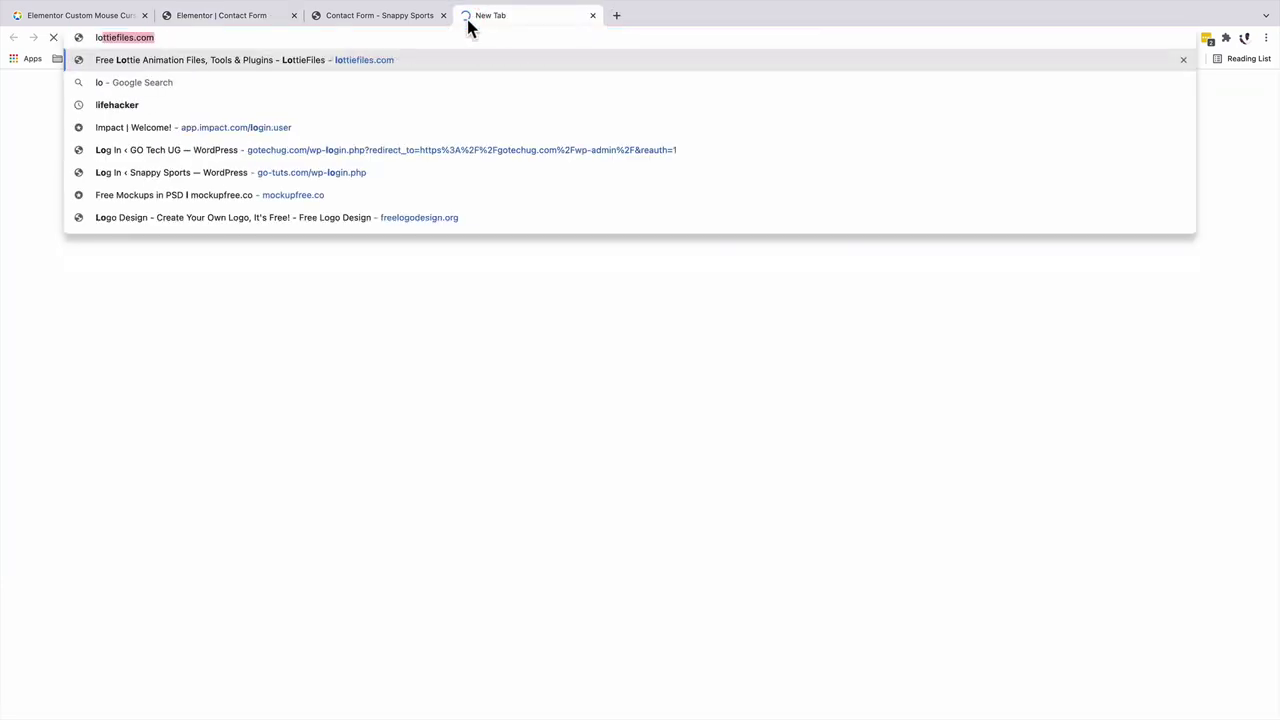
key("Return")
left_click(529, 545)
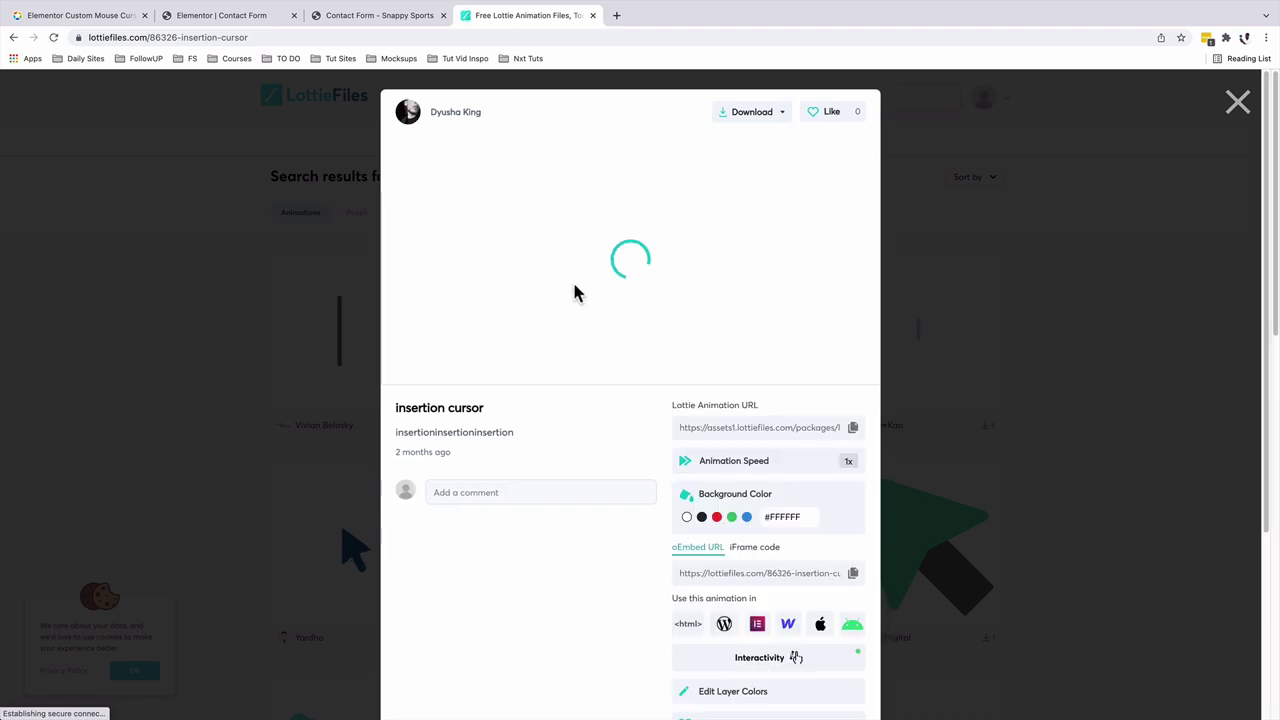
left_click(848, 483)
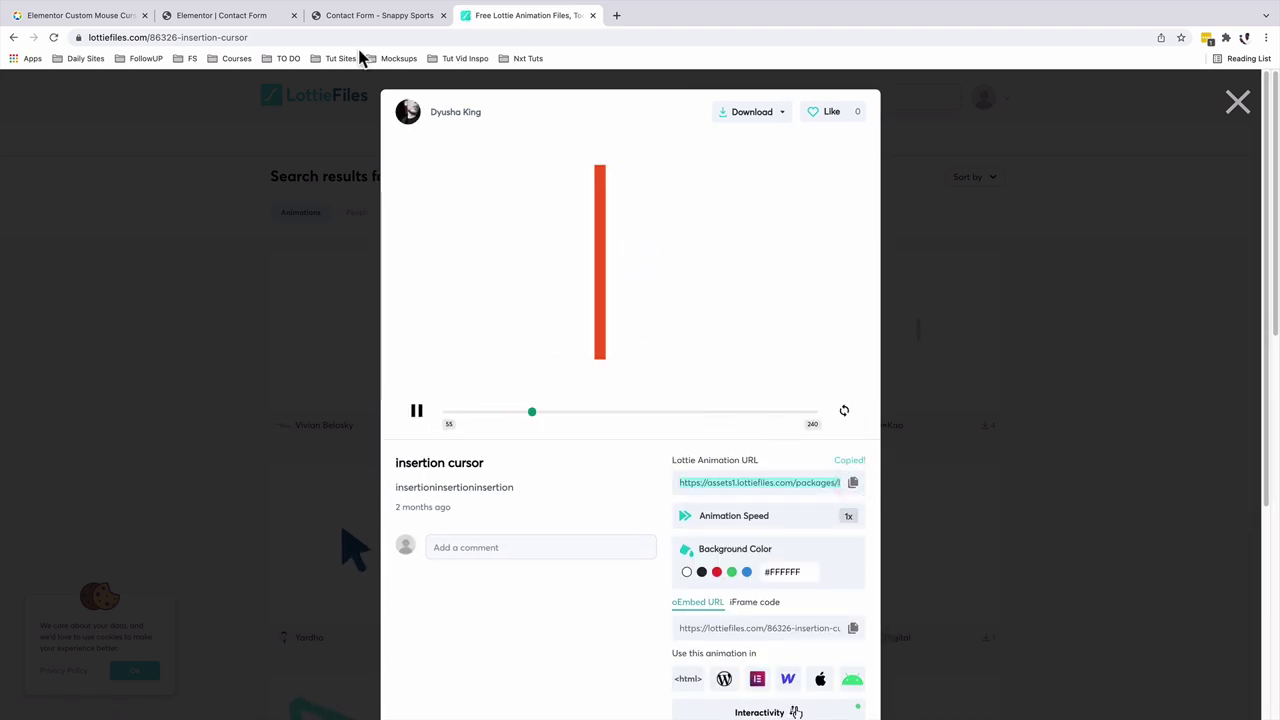
left_click(254, 18)
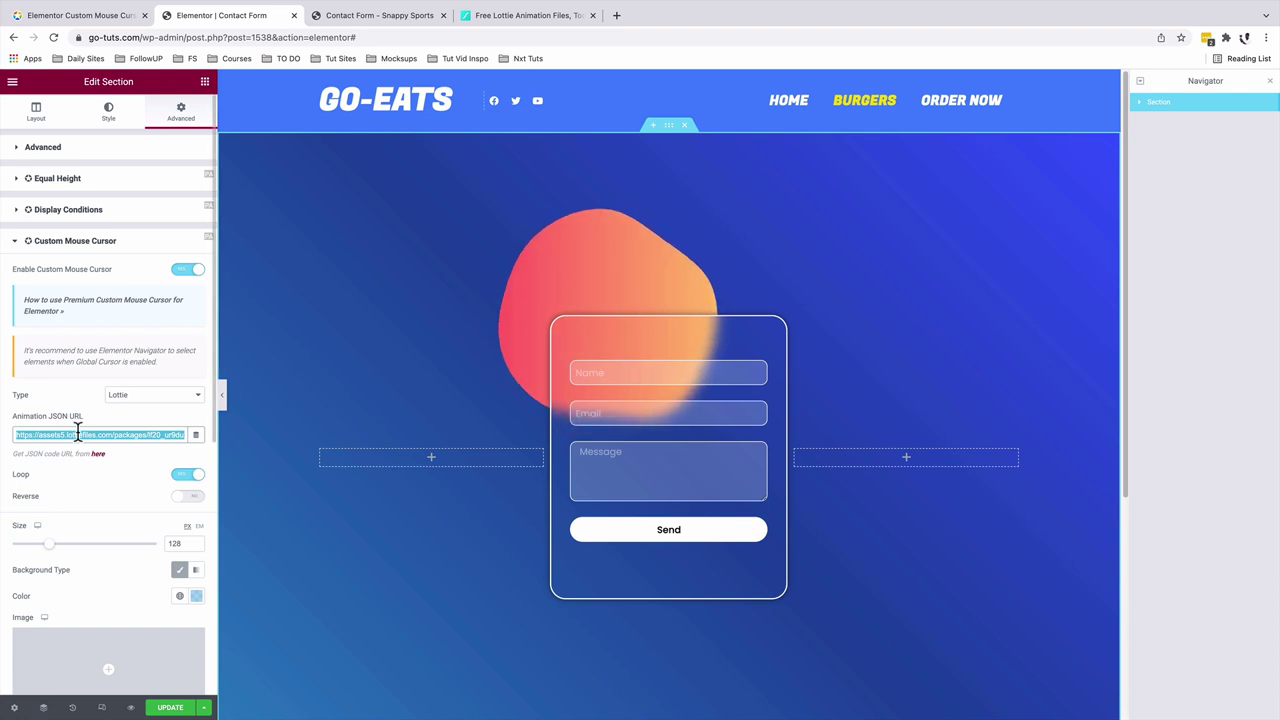
Paste the new Lottie URL as the cursor animation, leaving looping switched on.
key("ctrl+v")
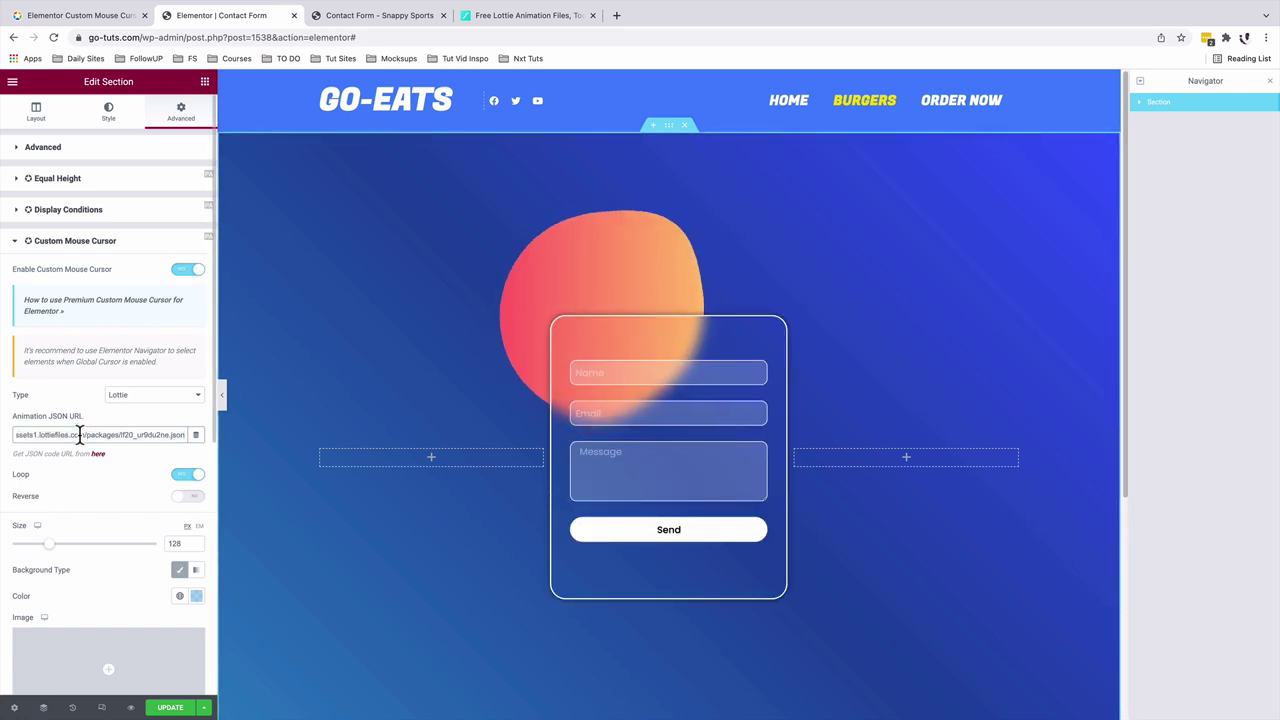
left_click(185, 478)
left_click(190, 477)
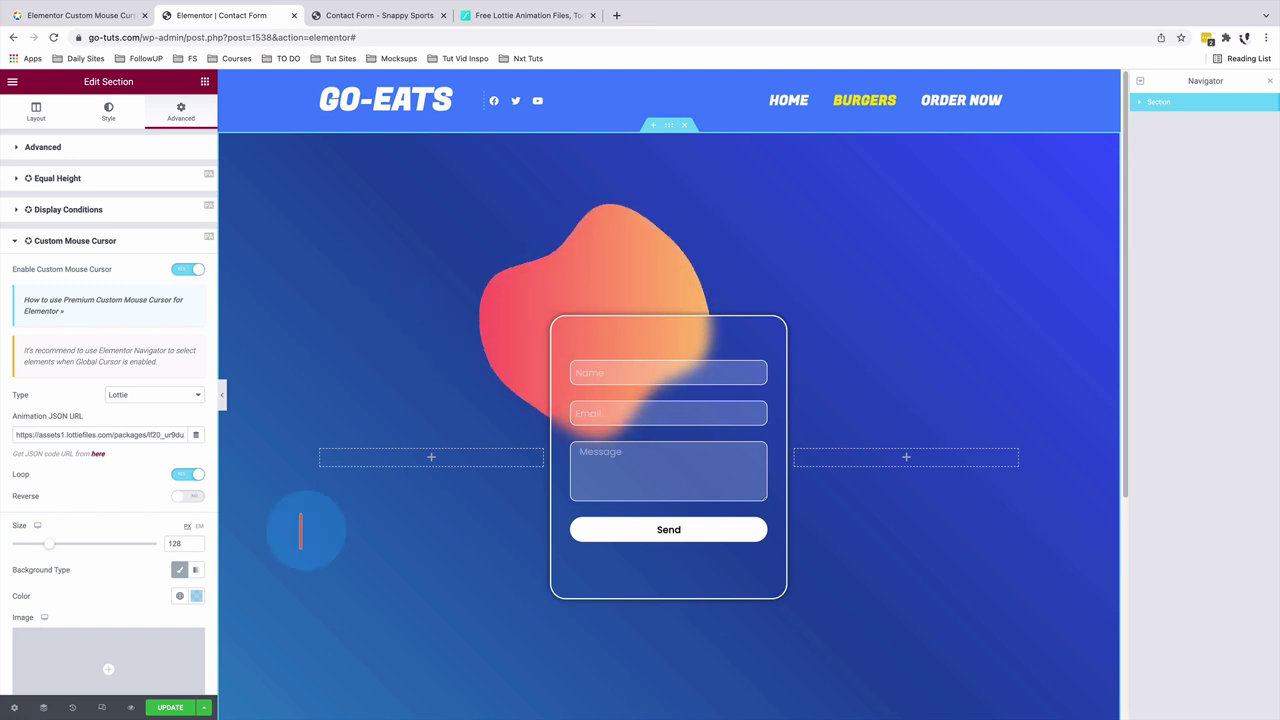
Set the cursor colour to semi-transparent blue #00A1FF66 and view the contact form preview.
scroll(81, 578, "down", 1)
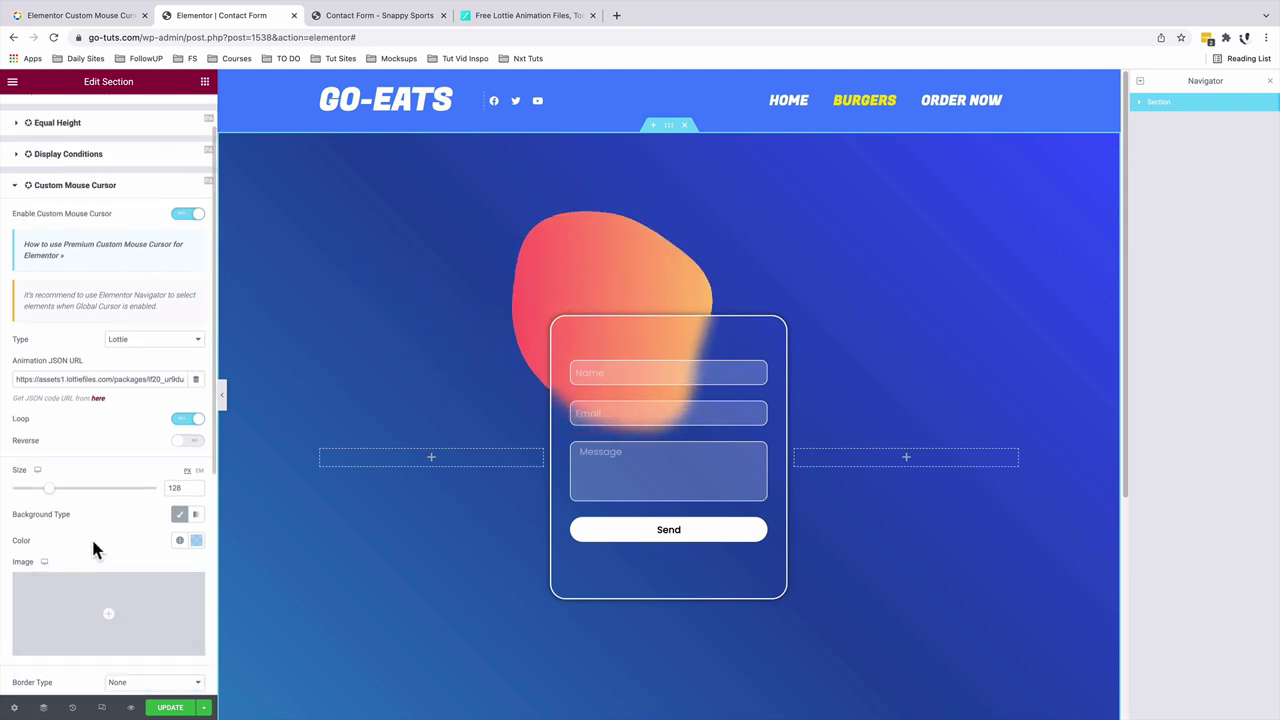
left_click(197, 541)
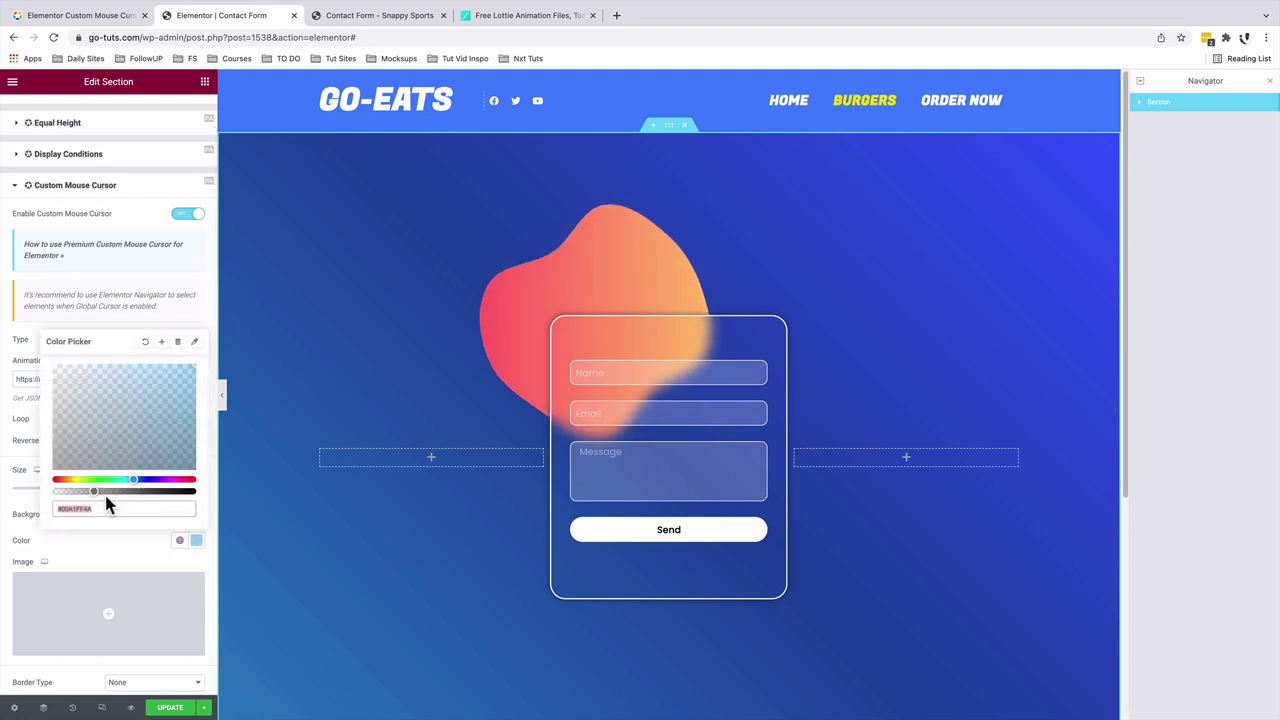
left_click_drag(93, 491, 211, 497)
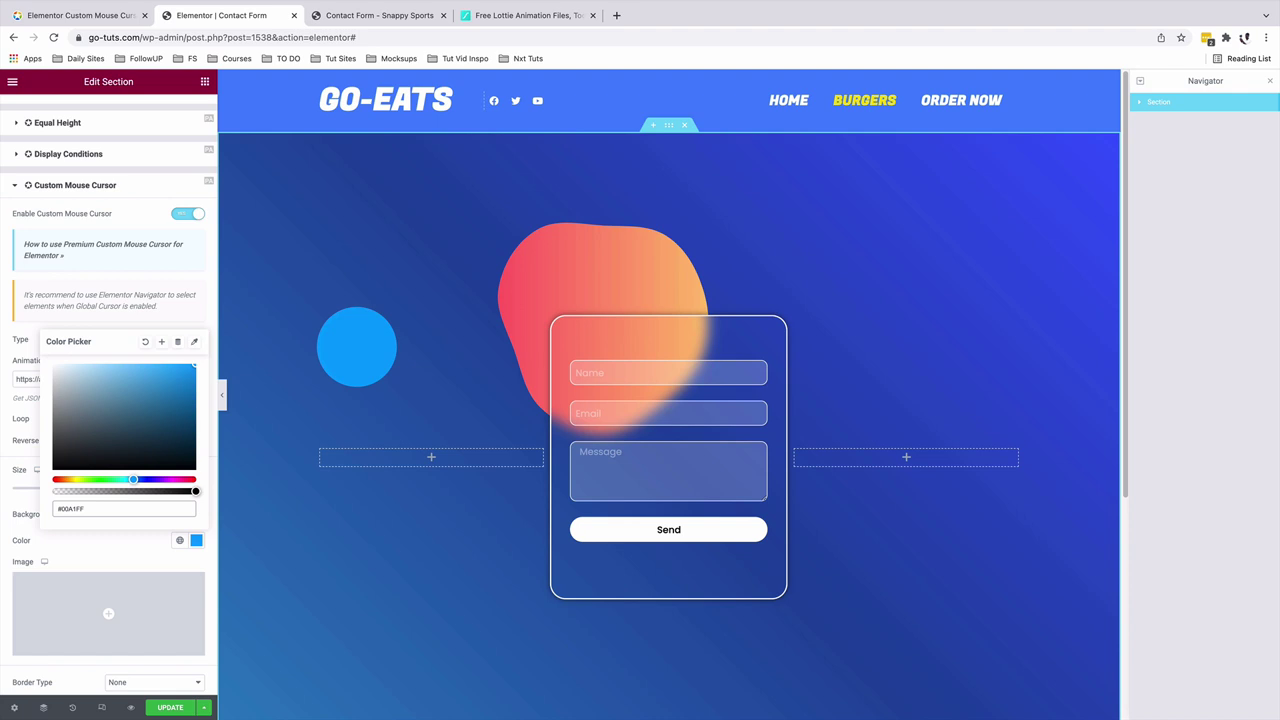
left_click(110, 492)
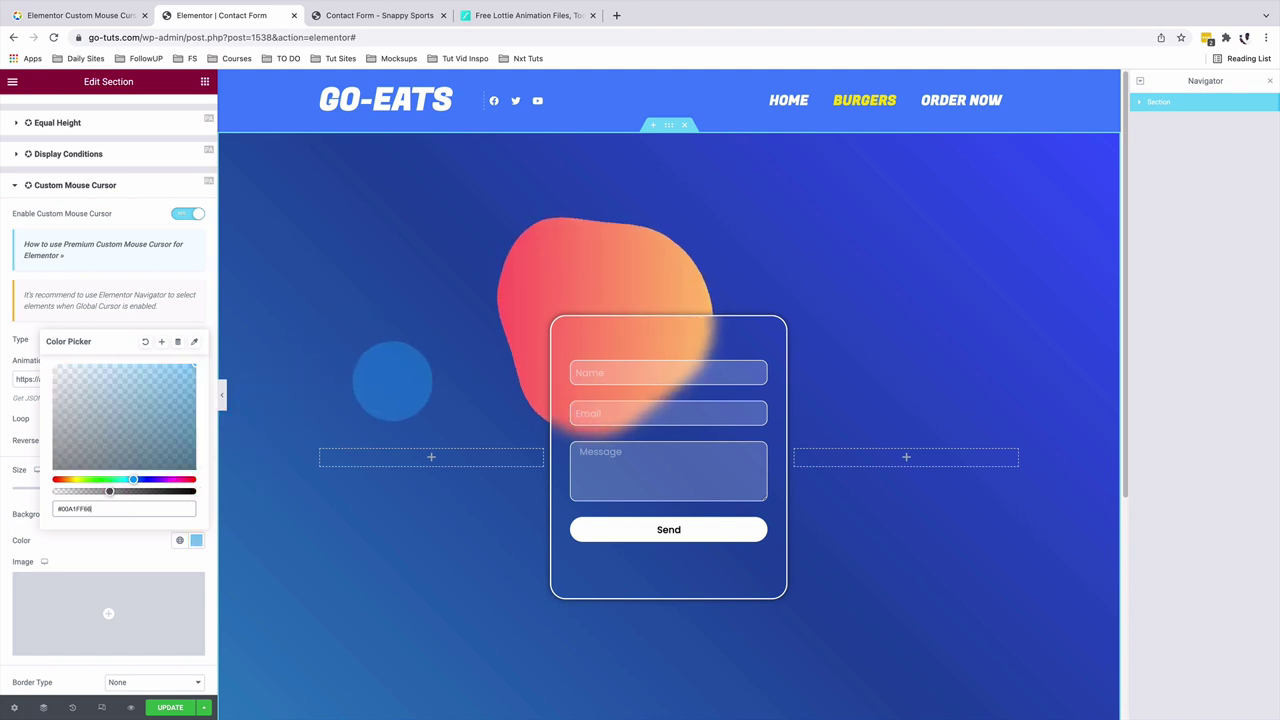
key("ctrl+Tab")
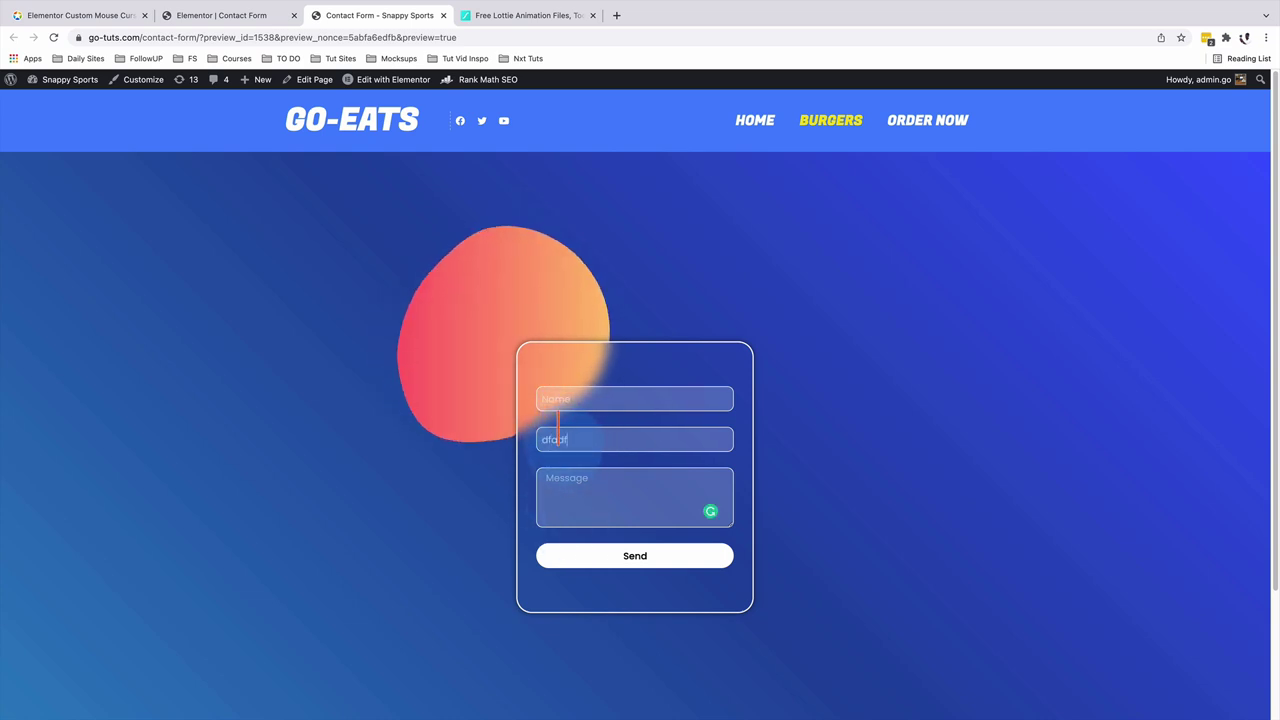
Type 'af' as test text into the contact form's Email field in the preview.
type("af")
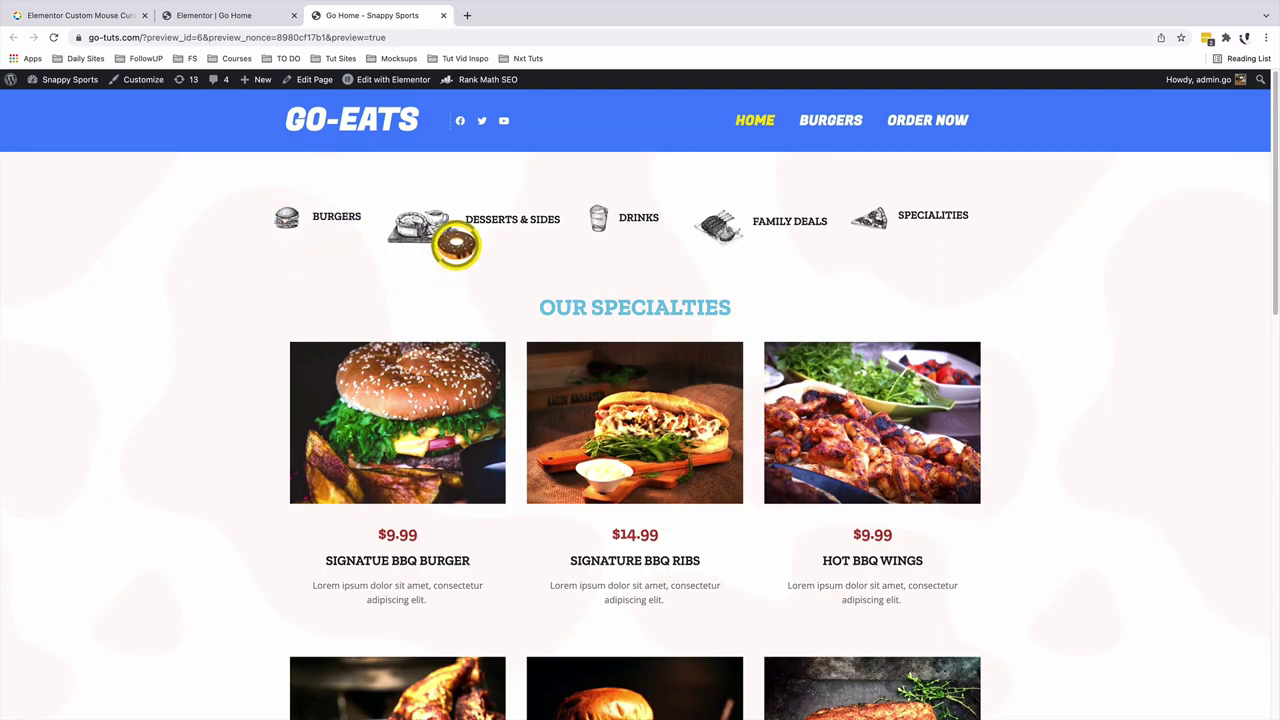
scroll(780, 449, "down", 3)
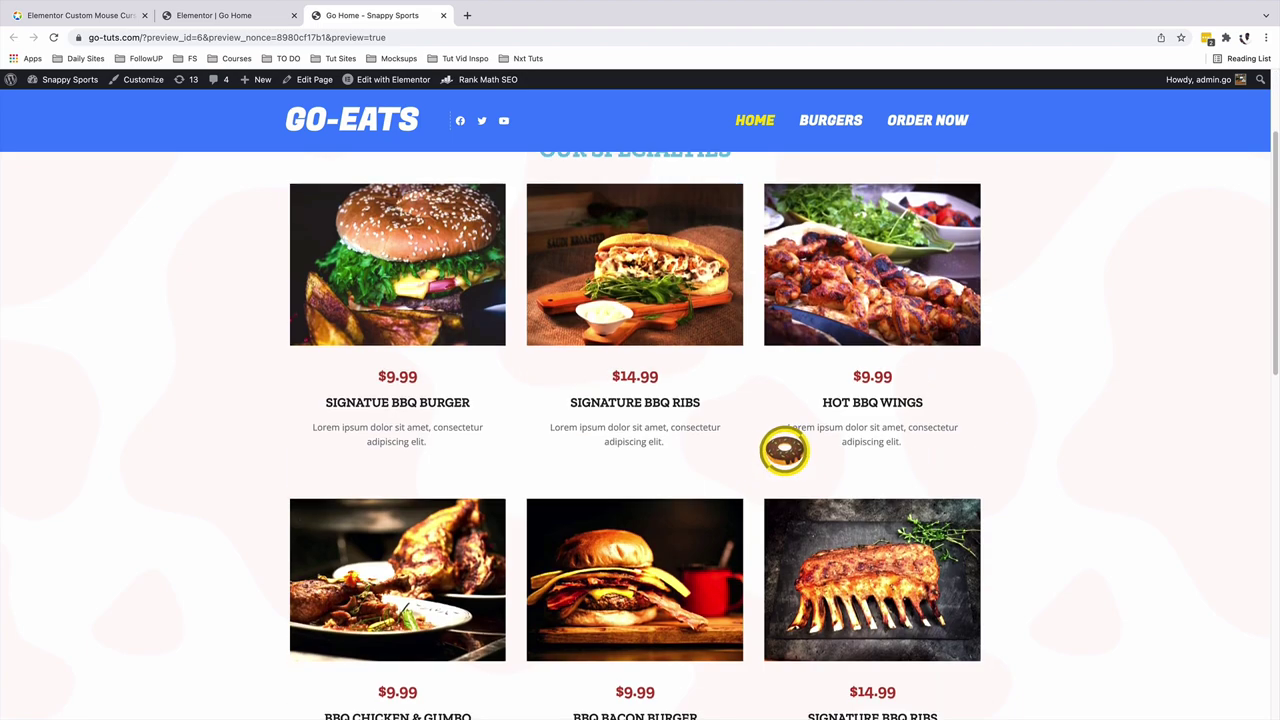
scroll(780, 449, "up", 3)
scroll(777, 314, "down", 10)
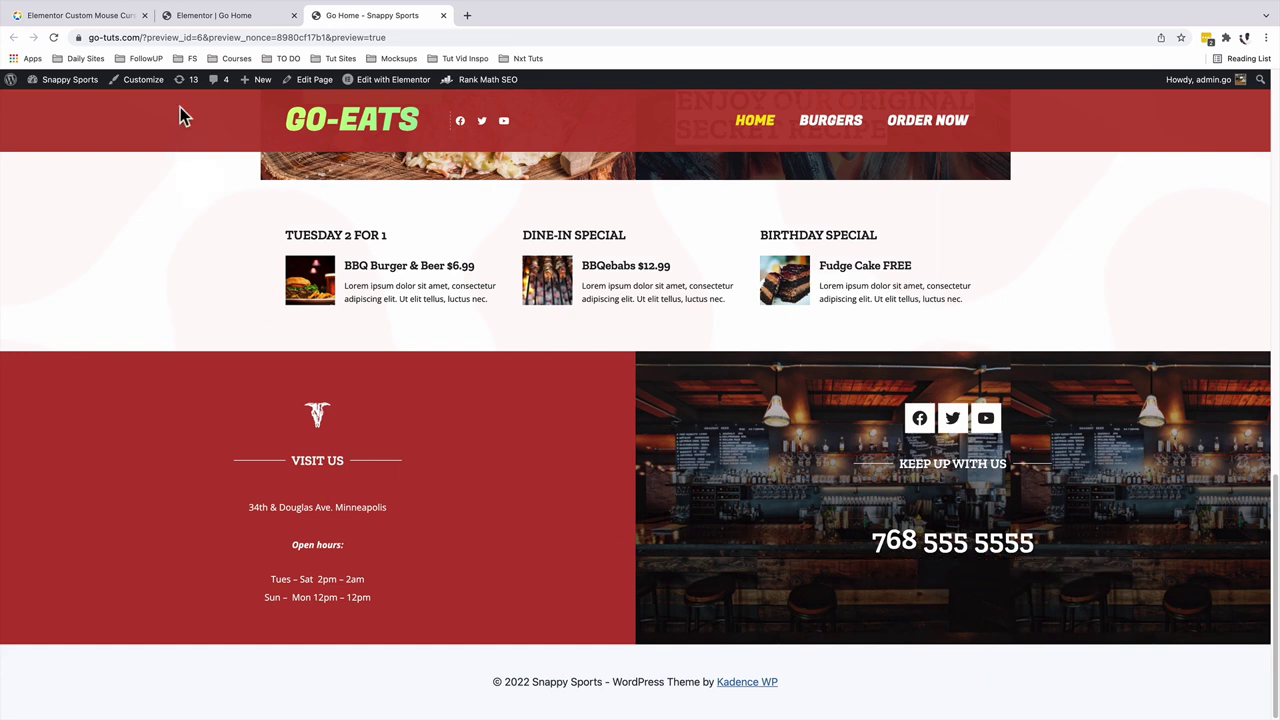
Enable an Image-type custom cursor on the Go Home top section and pick the donut image.
left_click(195, 18)
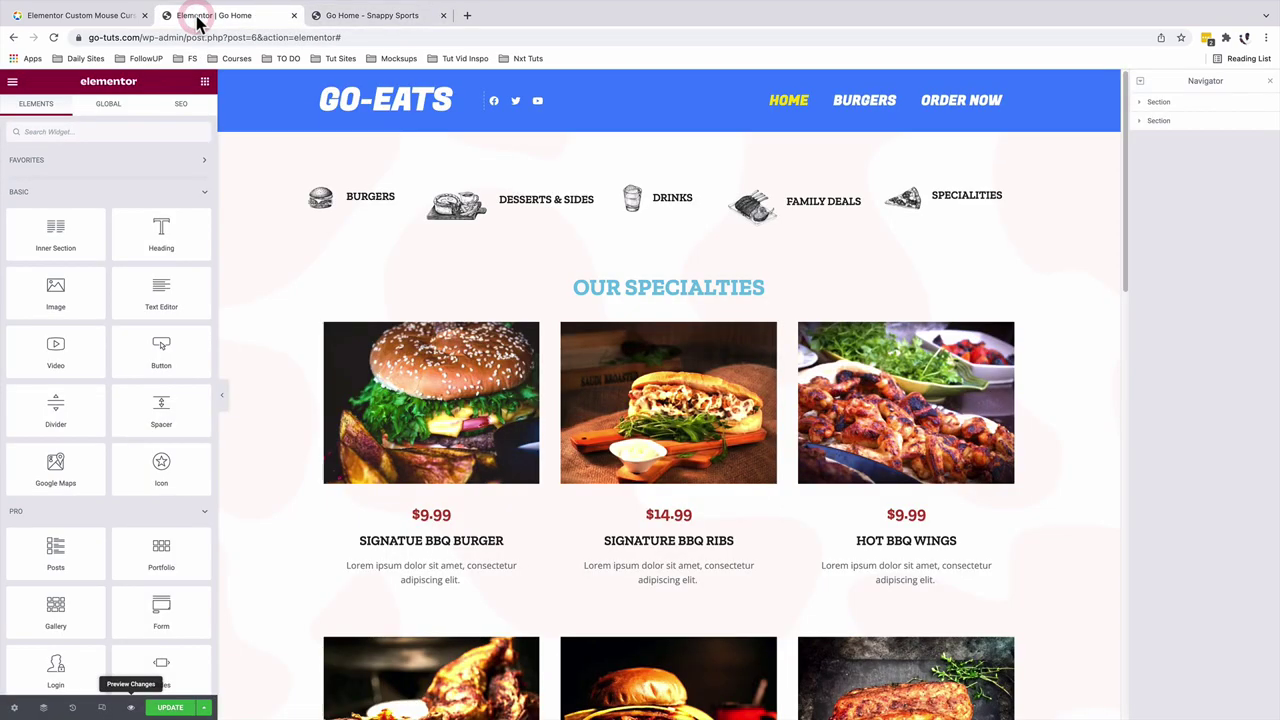
left_click(1206, 104)
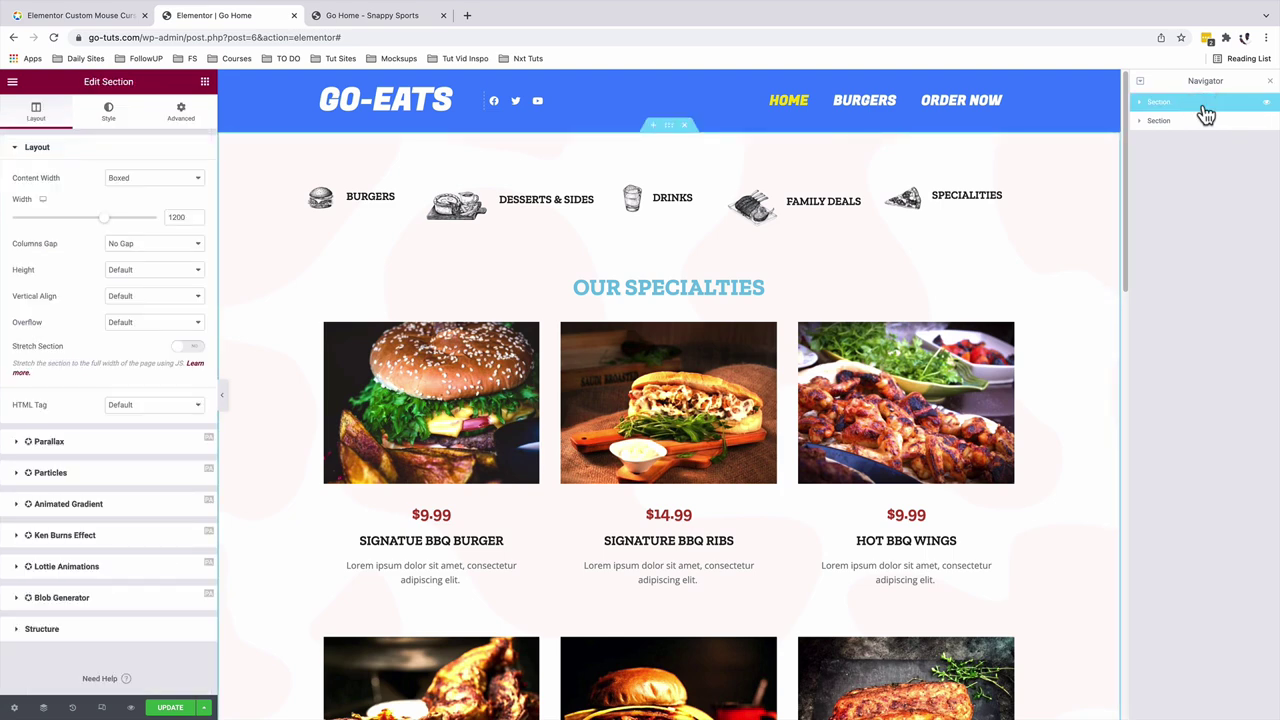
left_click(181, 110)
left_click(75, 241)
left_click(188, 270)
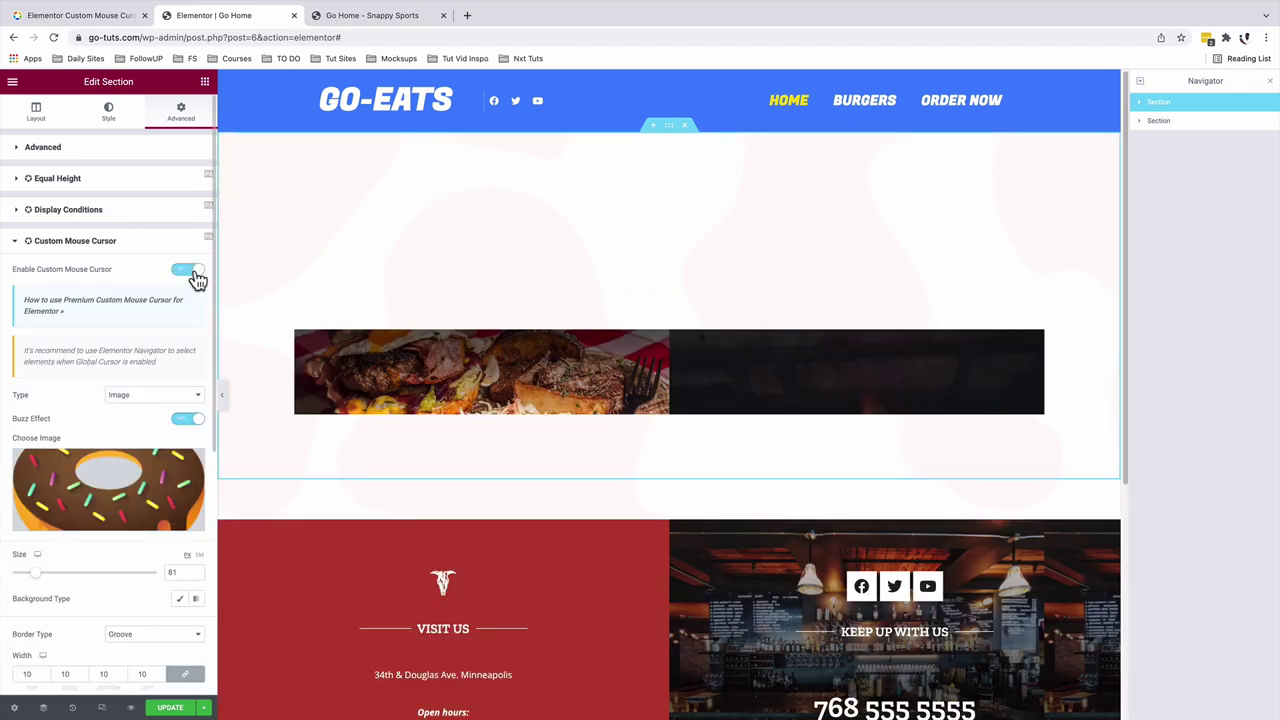
left_click(140, 398)
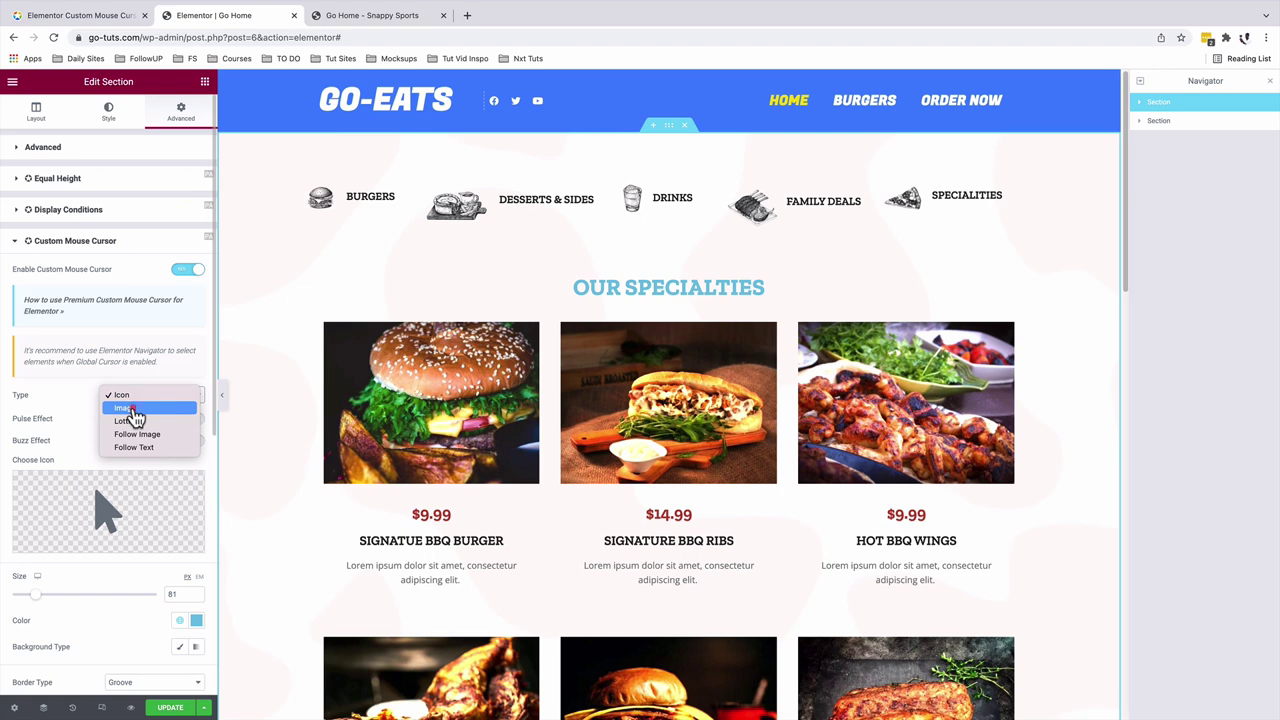
left_click(133, 408)
left_click(116, 514)
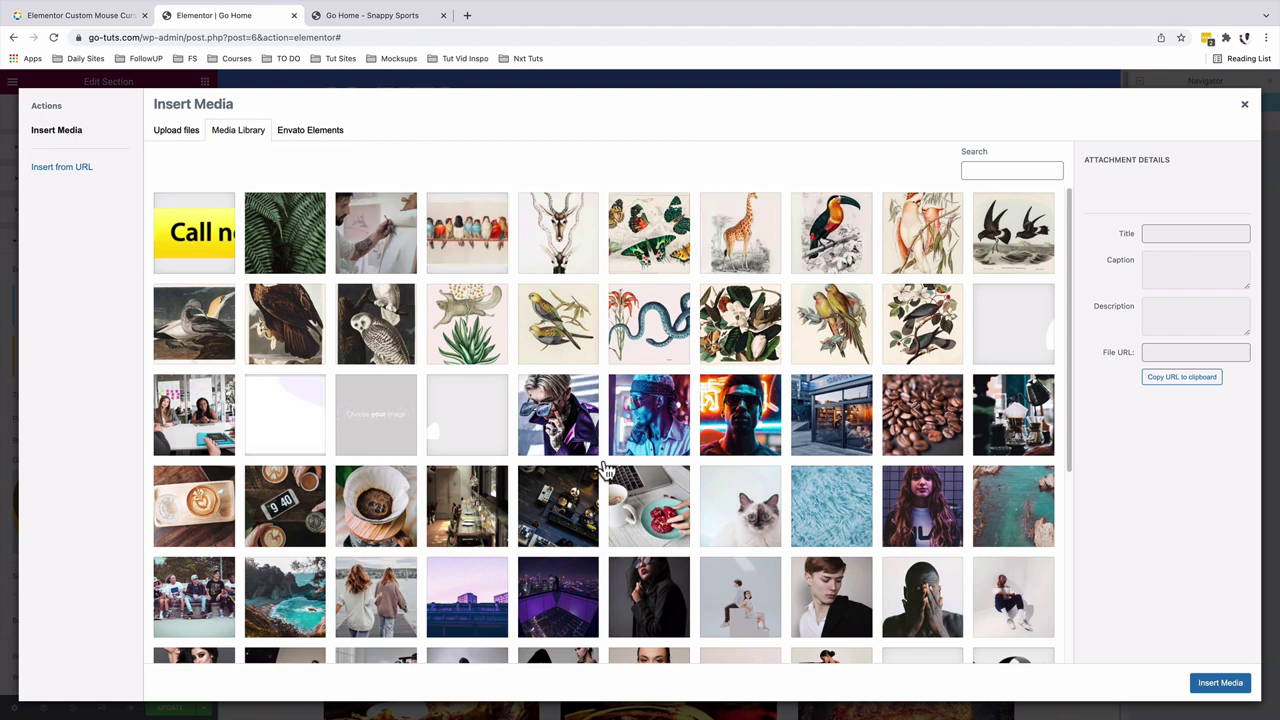
scroll(604, 469, "down", 5)
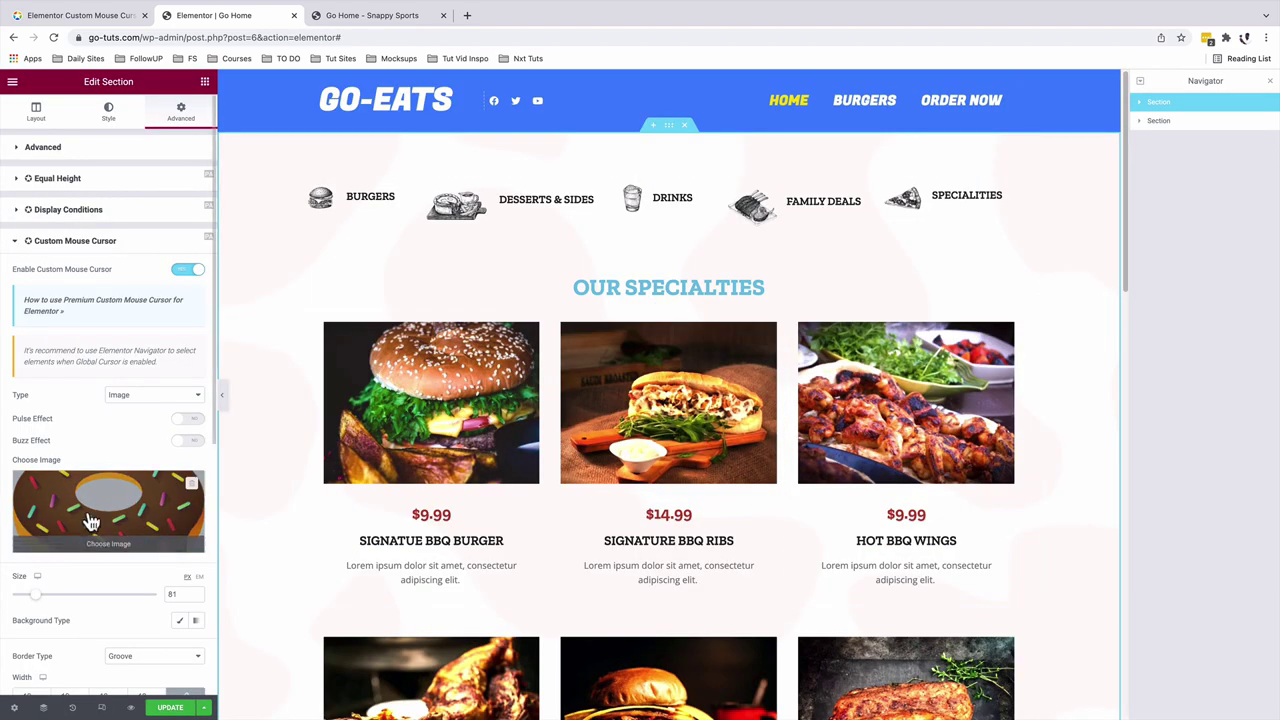
Shrink the donut cursor to size 70.
scroll(90, 520, "down", 2)
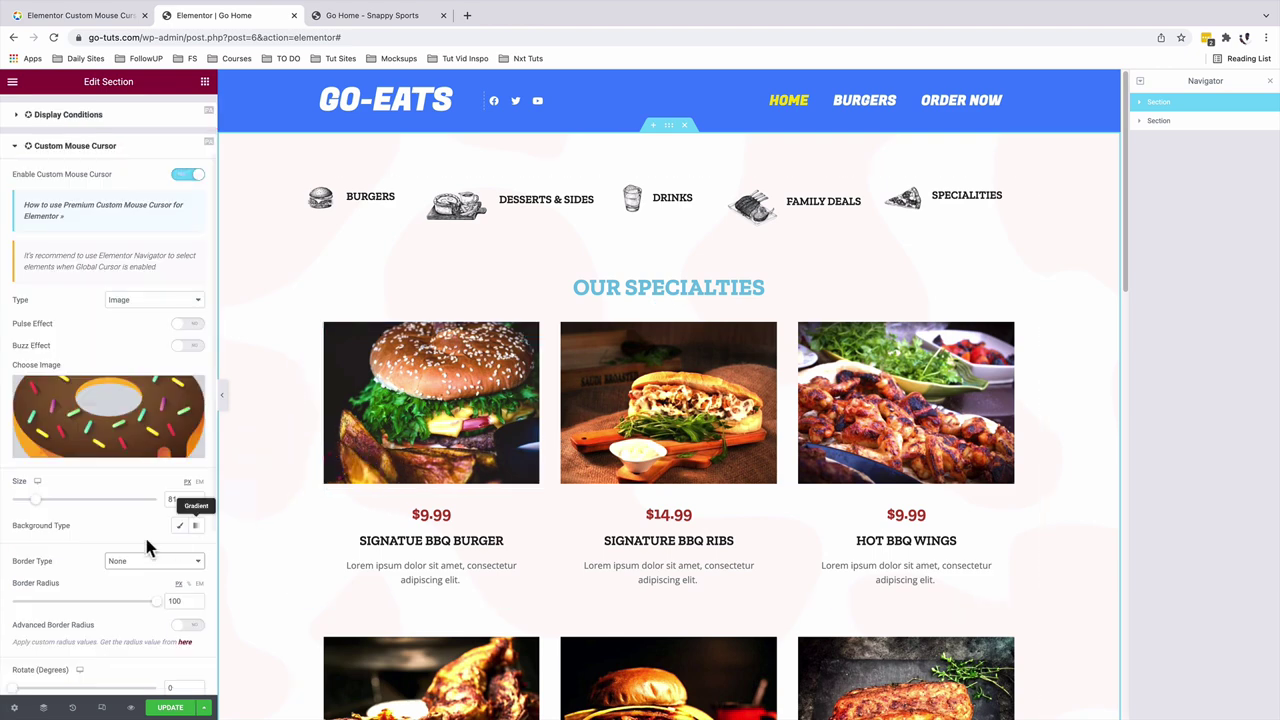
left_click_drag(97, 503, 111, 500)
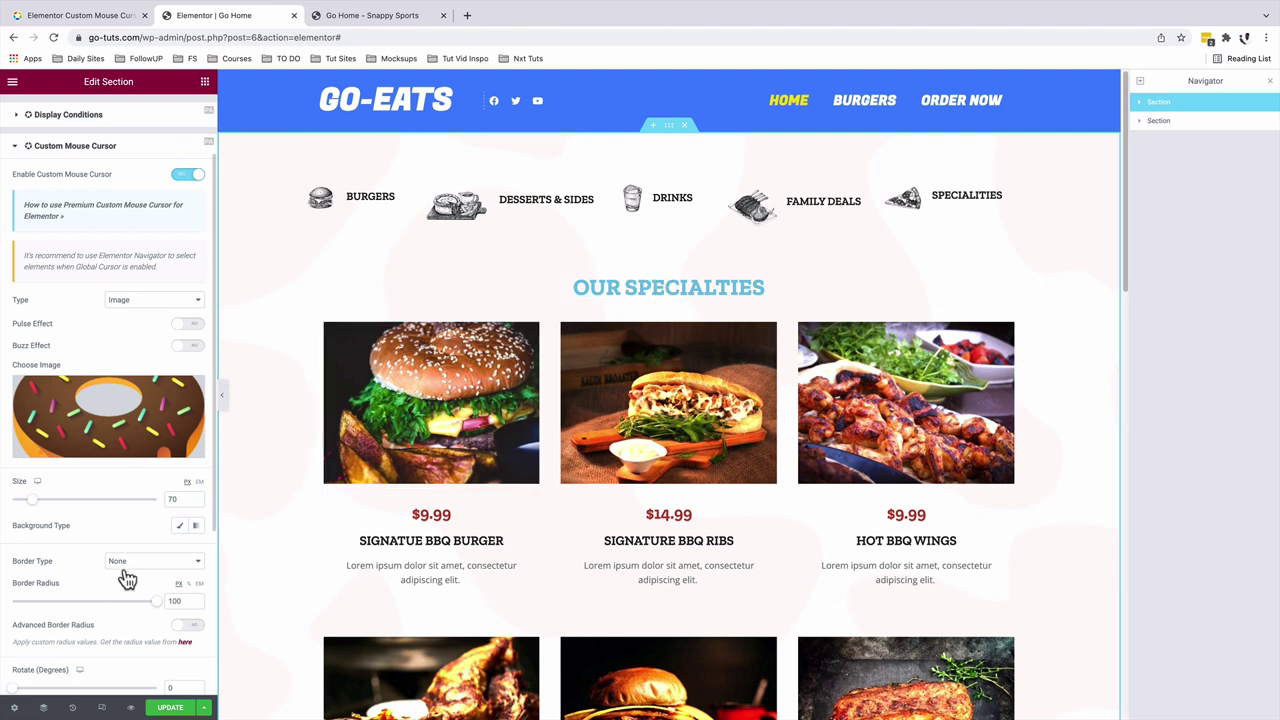
scroll(127, 580, "down", 3)
Give the donut cursor a groove border in yellow #FFE300.
left_click(116, 406)
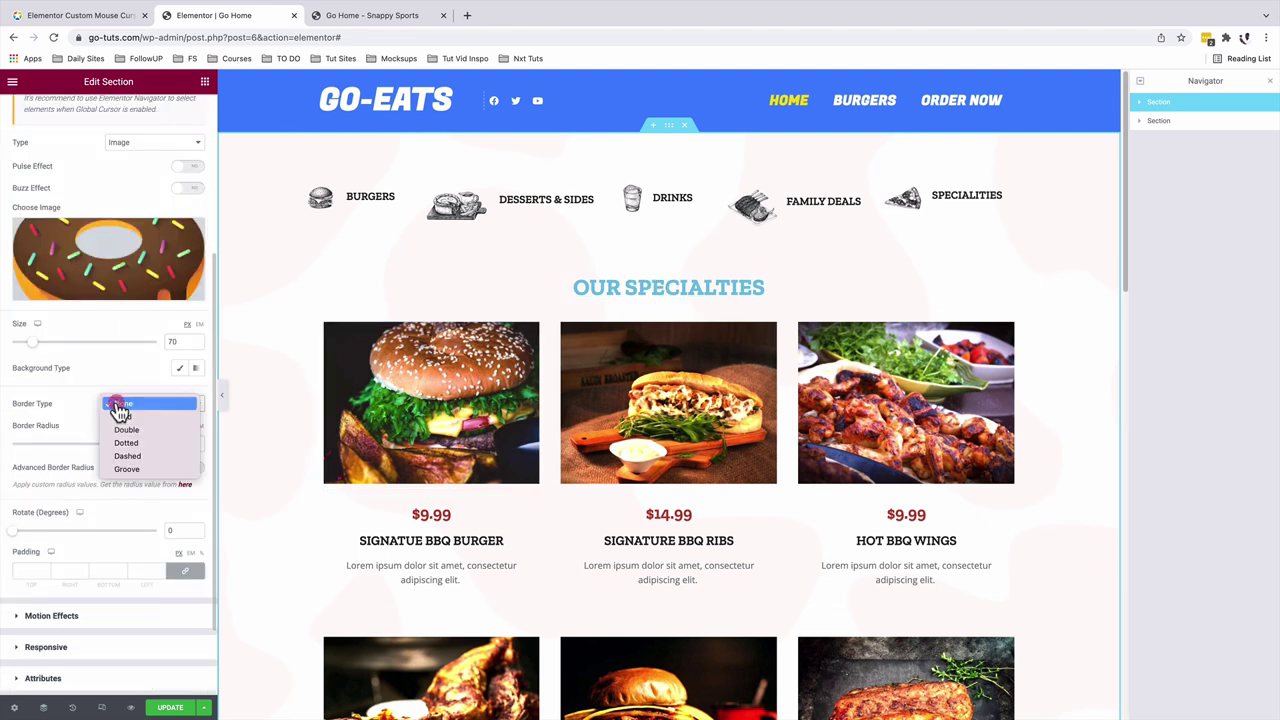
left_click(124, 469)
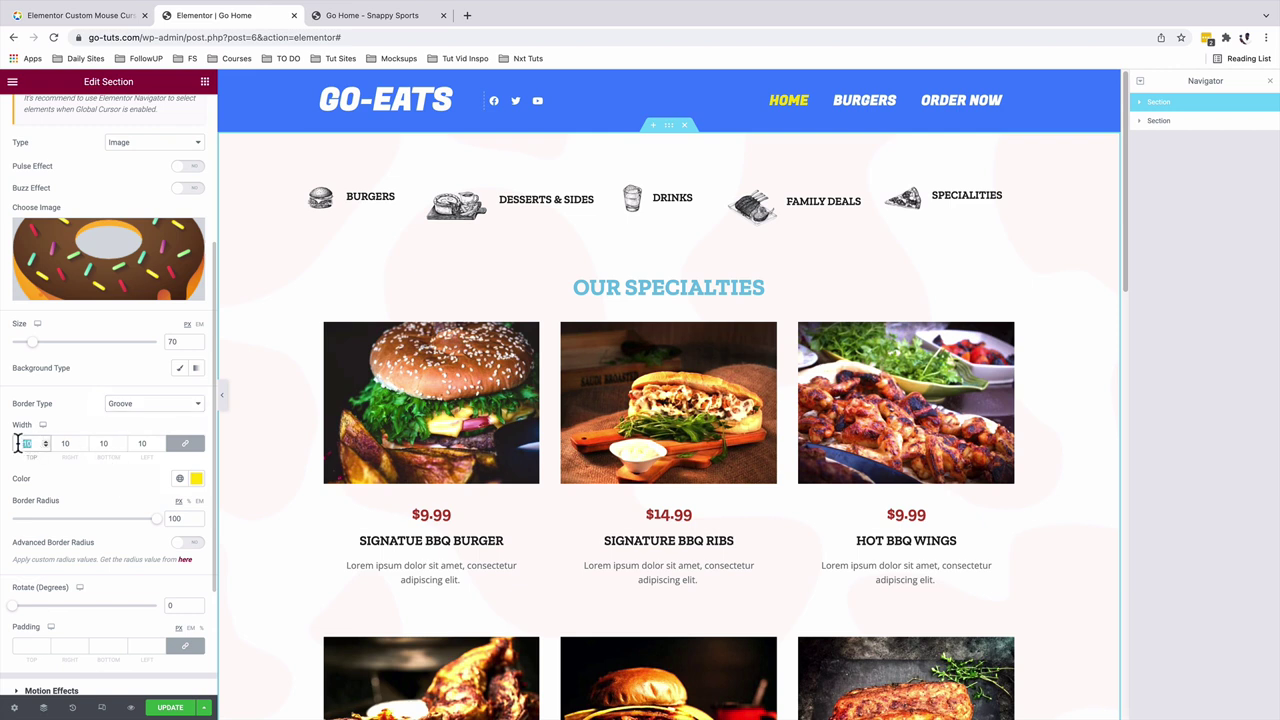
left_click(196, 478)
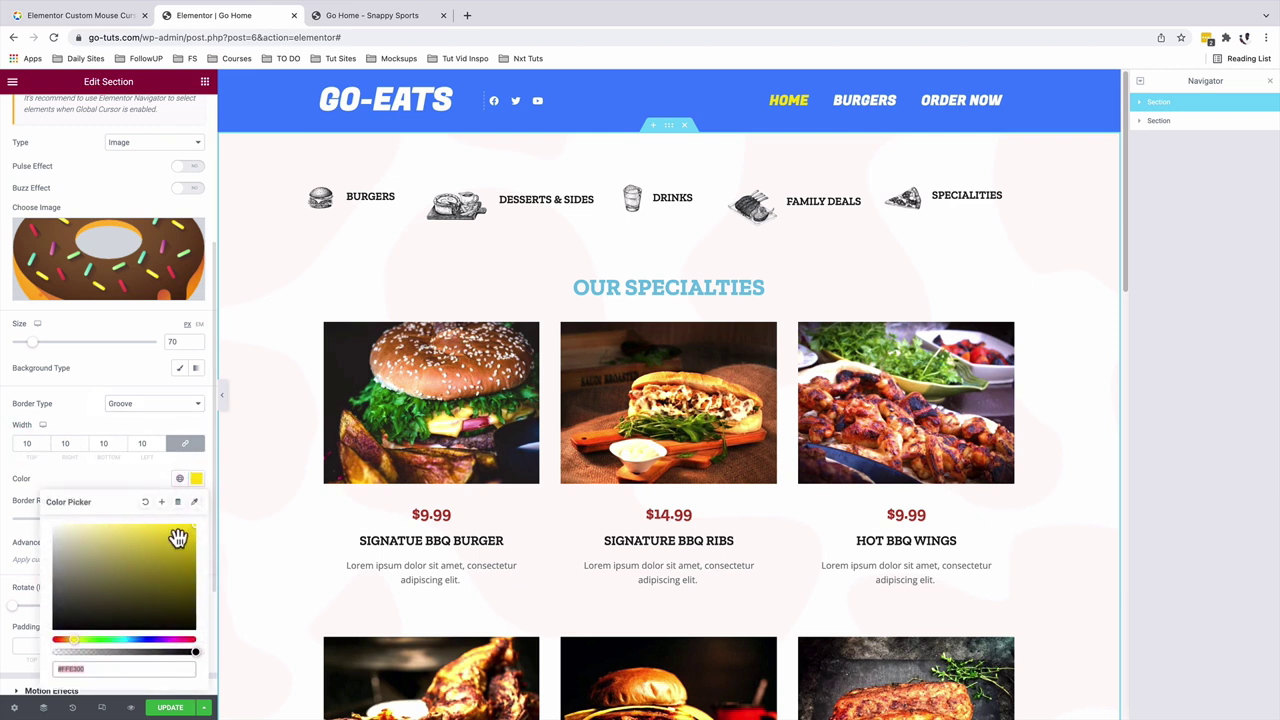
left_click(148, 513)
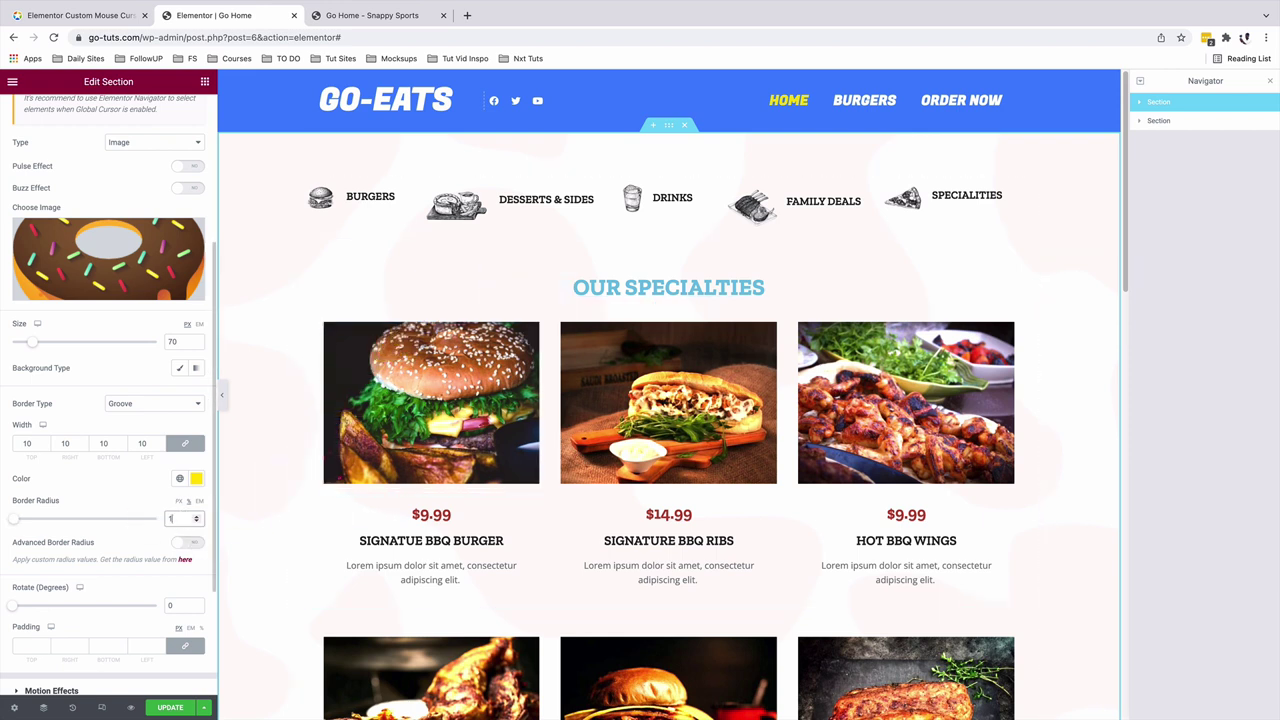
scroll(138, 548, "down", 1)
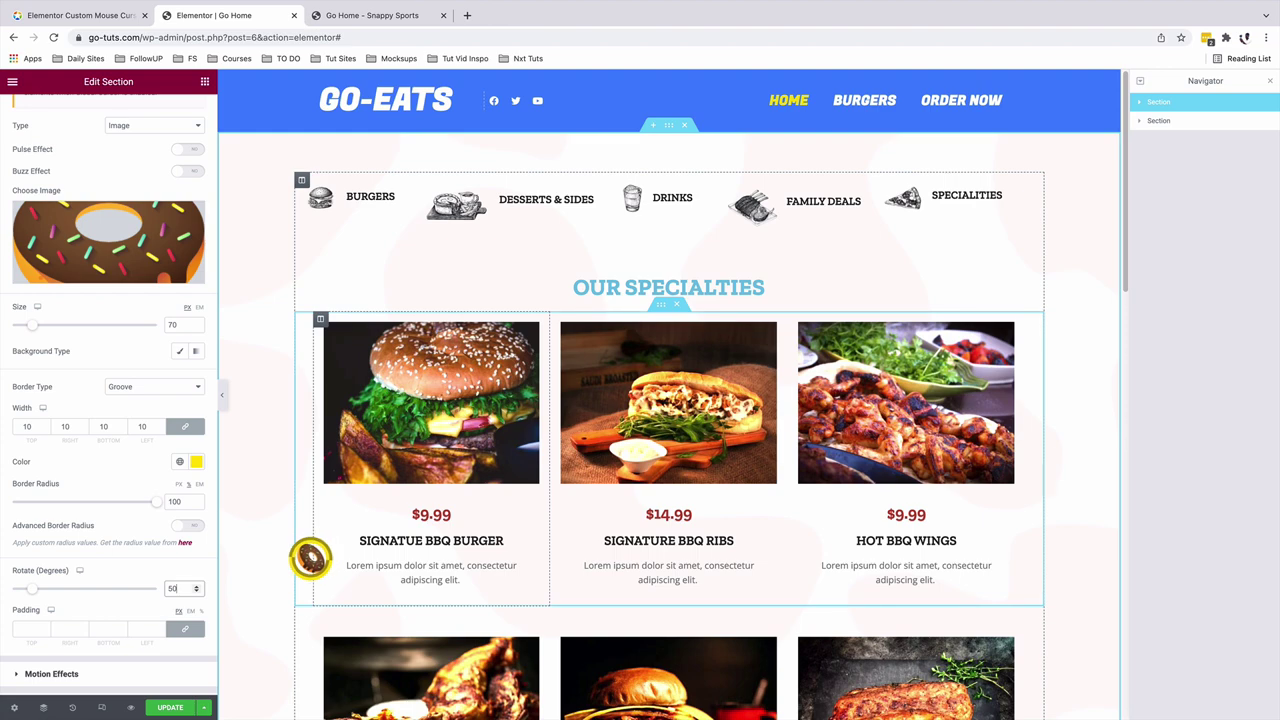
scroll(309, 558, "down", 6)
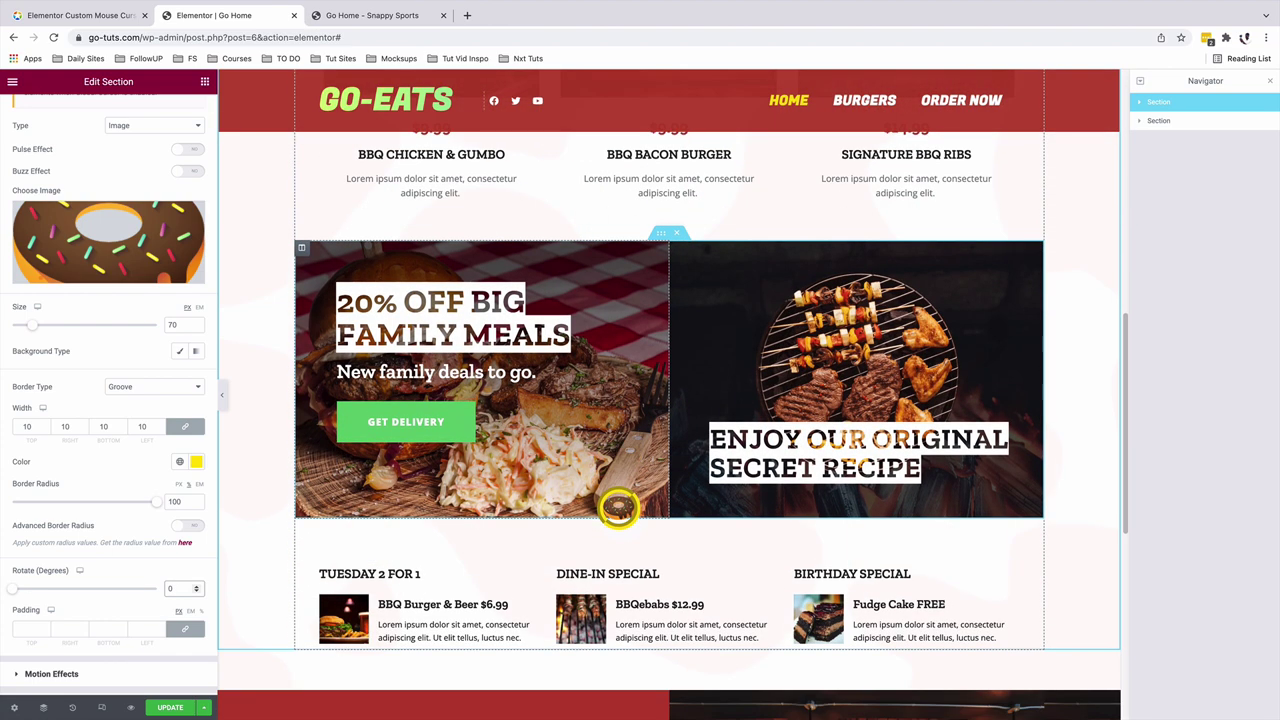
scroll(620, 512, "up", 4)
scroll(618, 507, "up", 3)
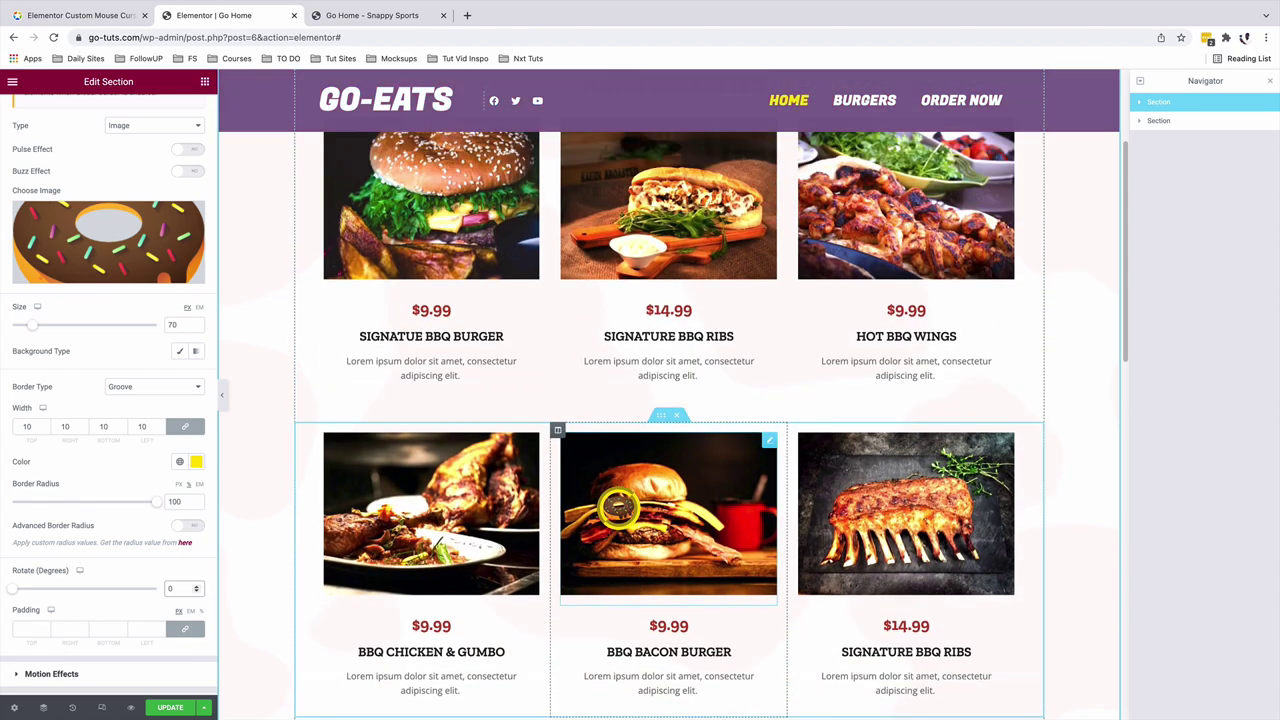
scroll(618, 507, "down", 3)
scroll(618, 508, "down", 4)
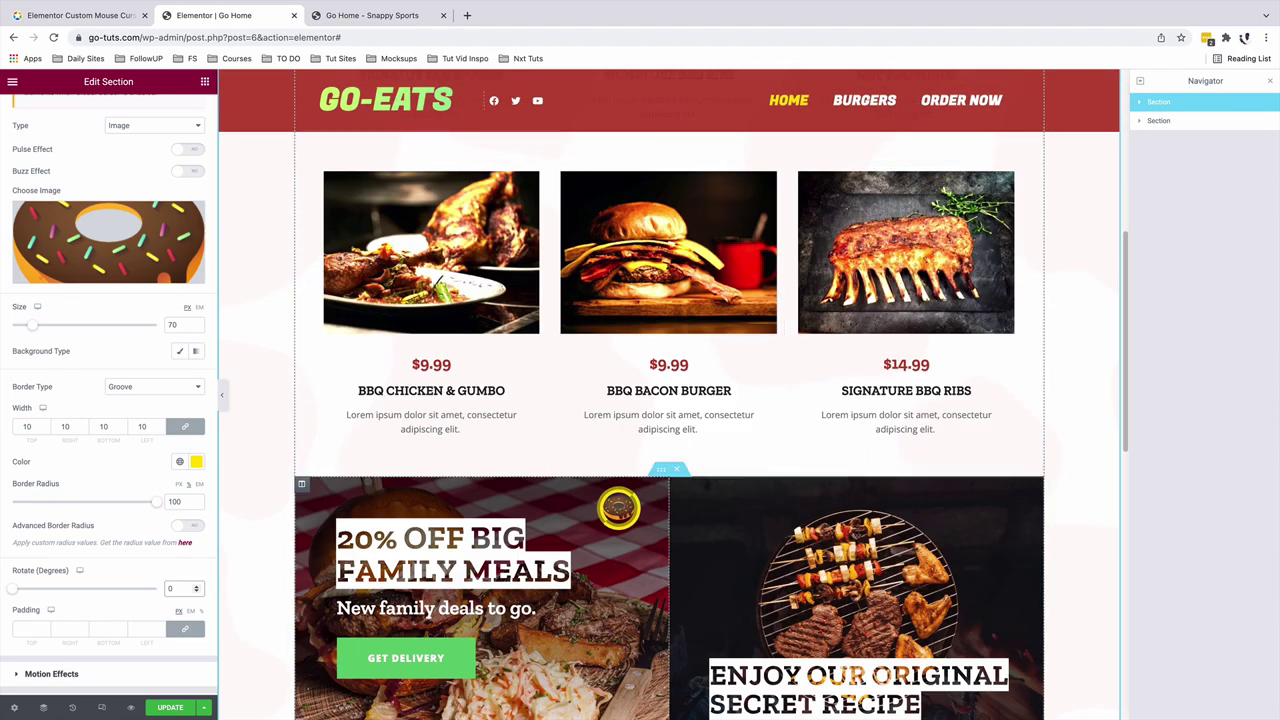
scroll(618, 508, "up", 7)
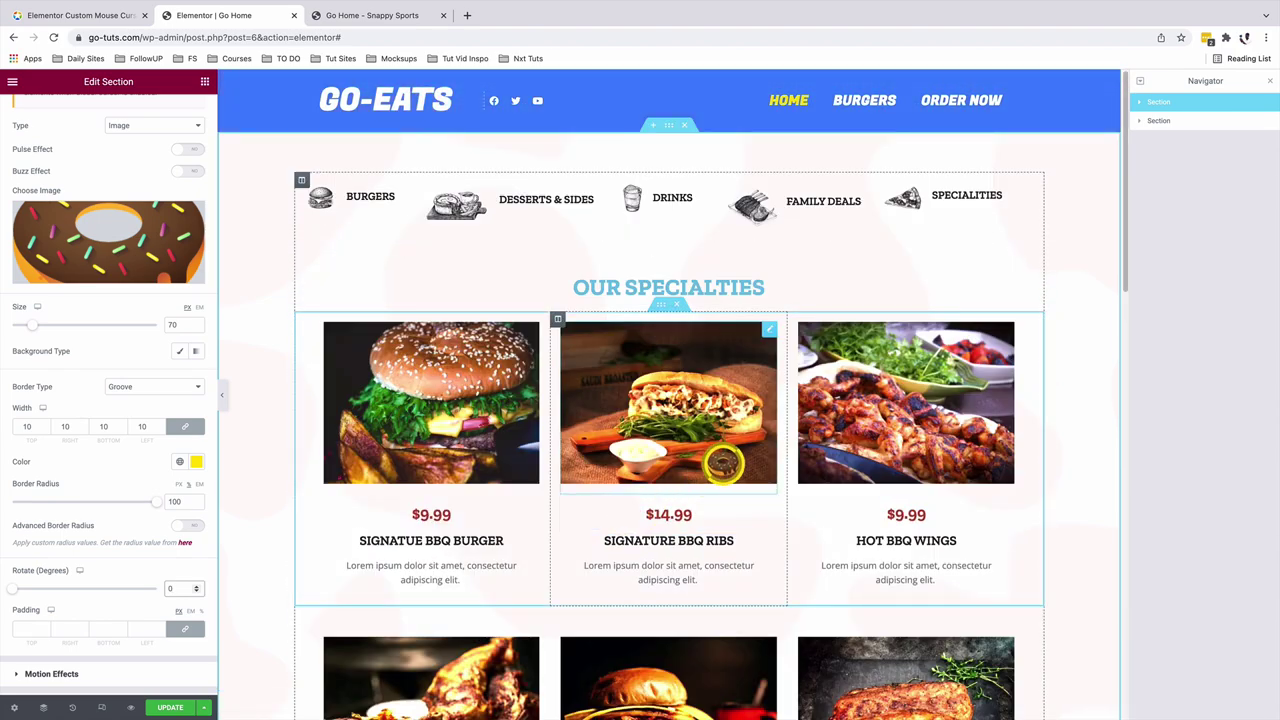
left_click(1145, 103)
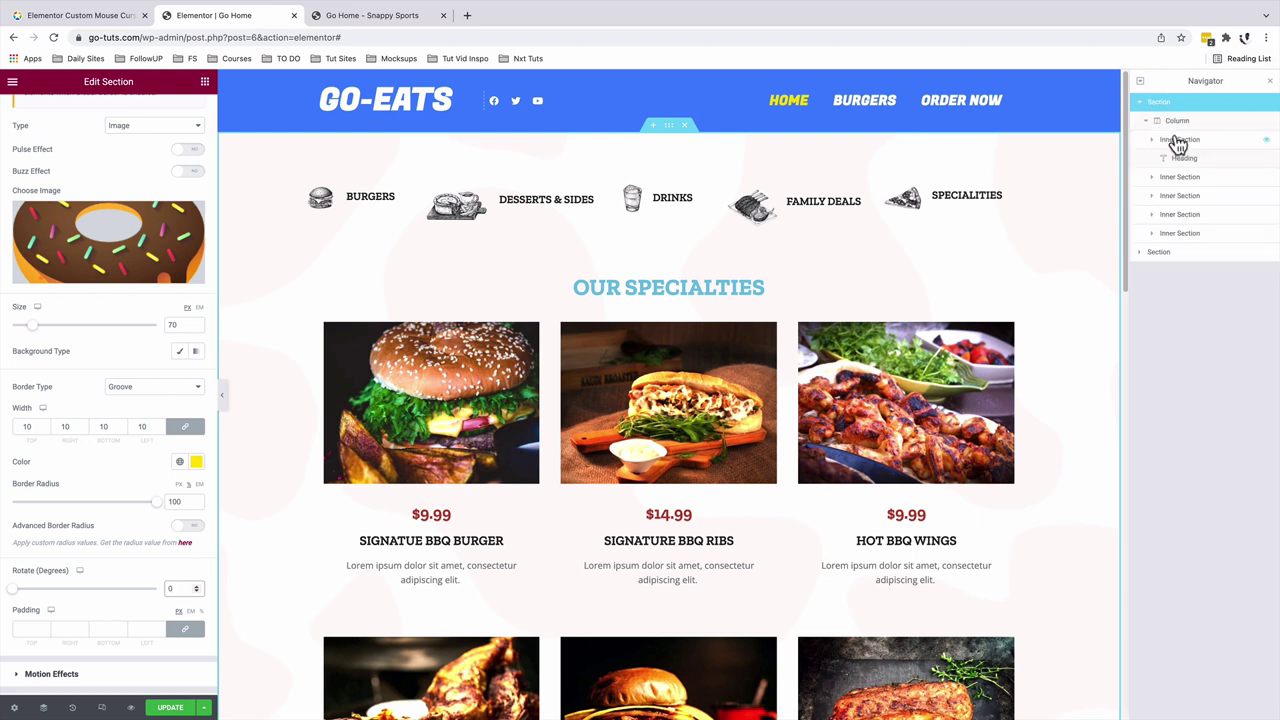
left_click(1179, 141)
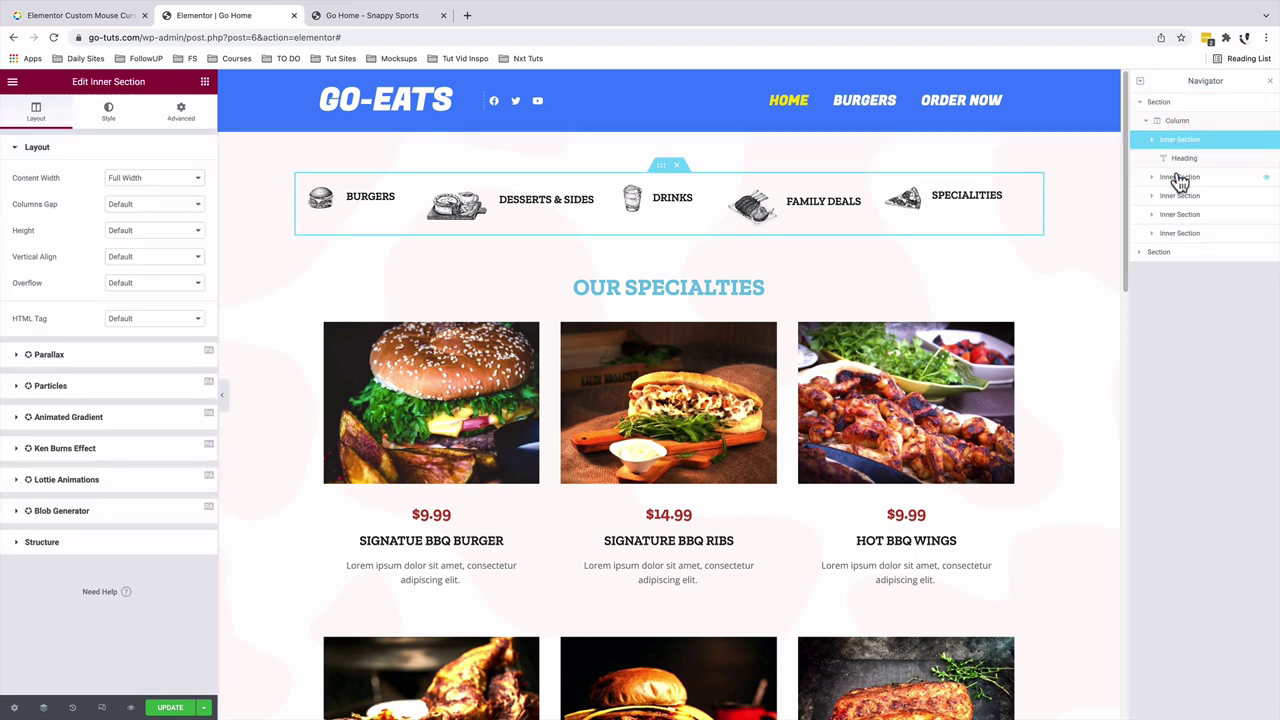
left_click(1179, 180)
left_click(1177, 198)
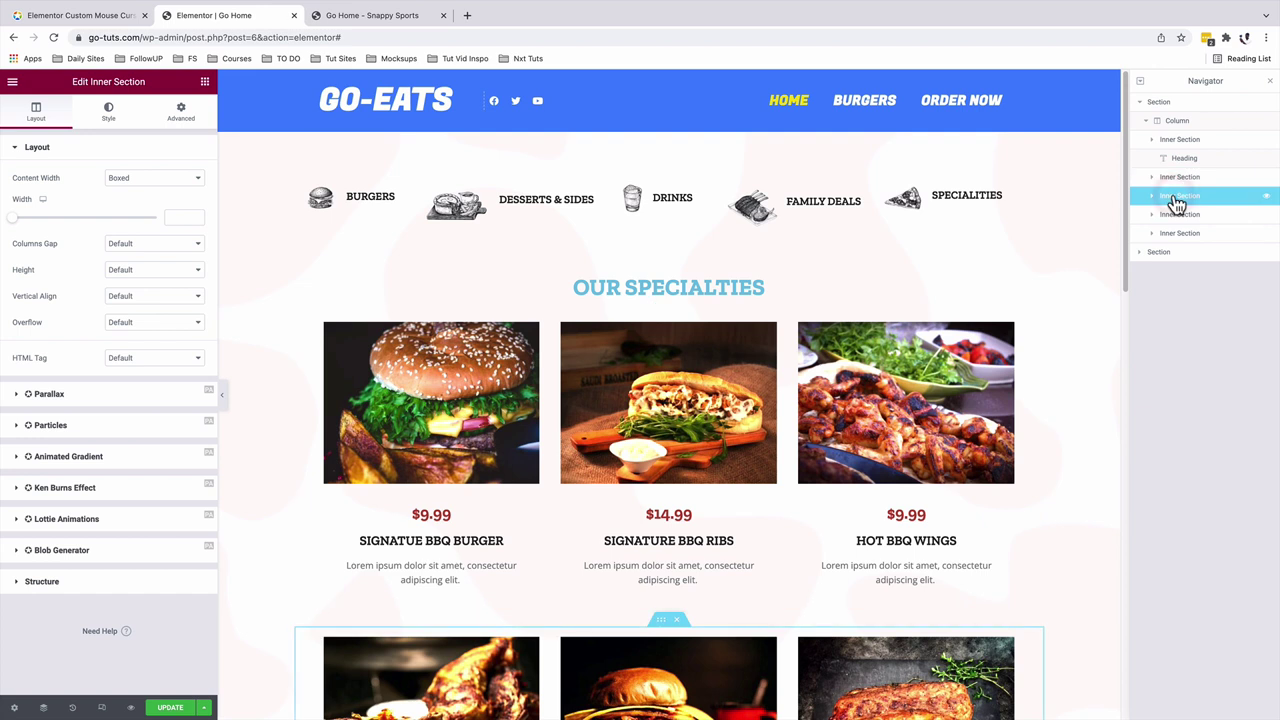
left_click(1160, 103)
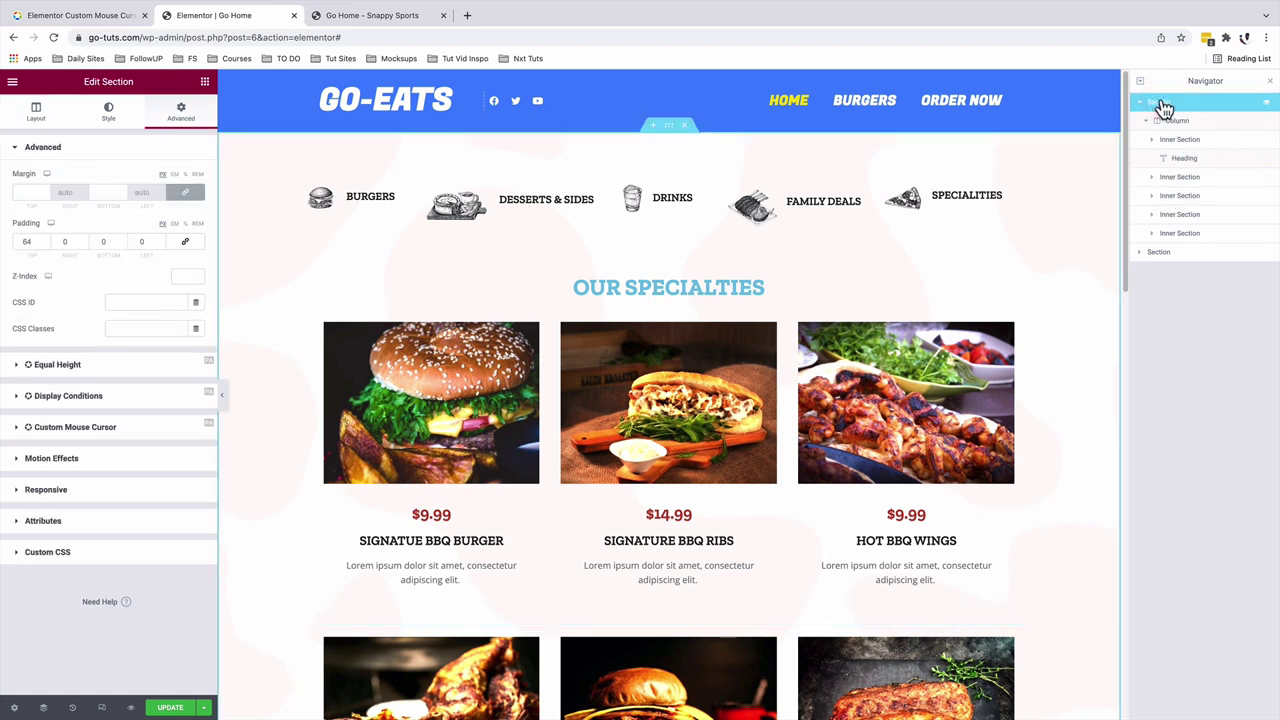
scroll(900, 245, "down", 3)
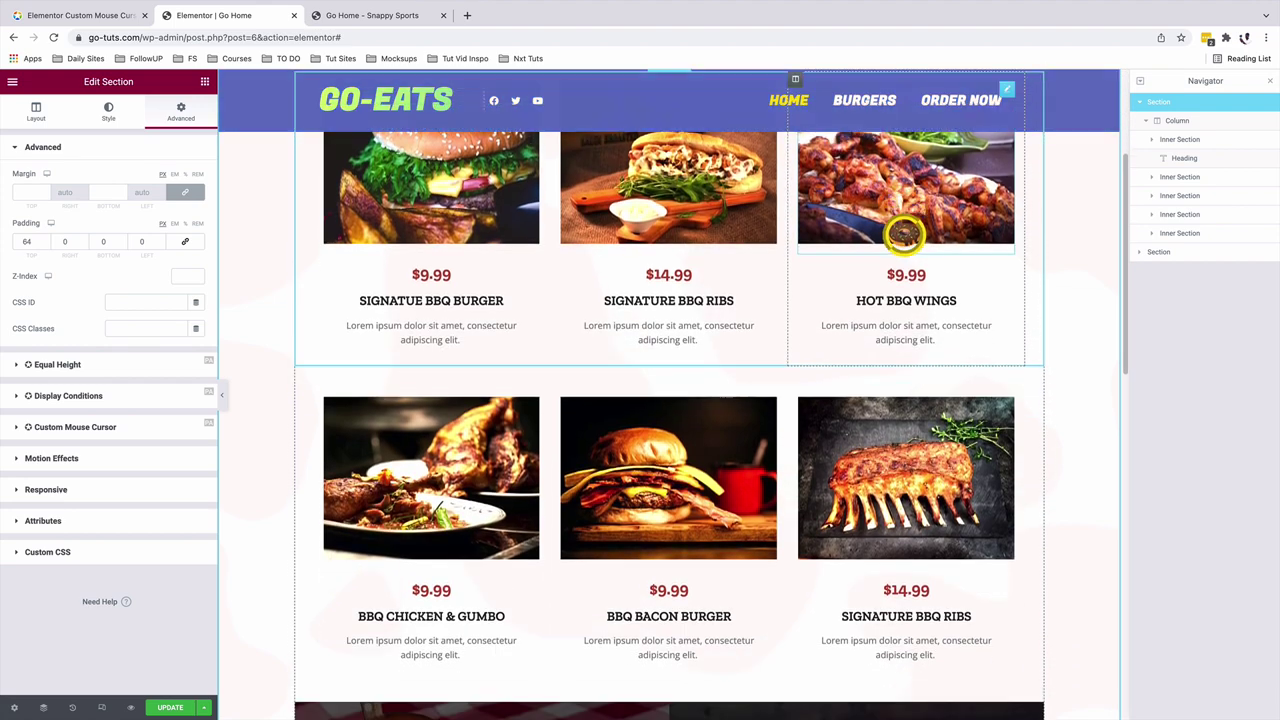
scroll(903, 240, "down", 3)
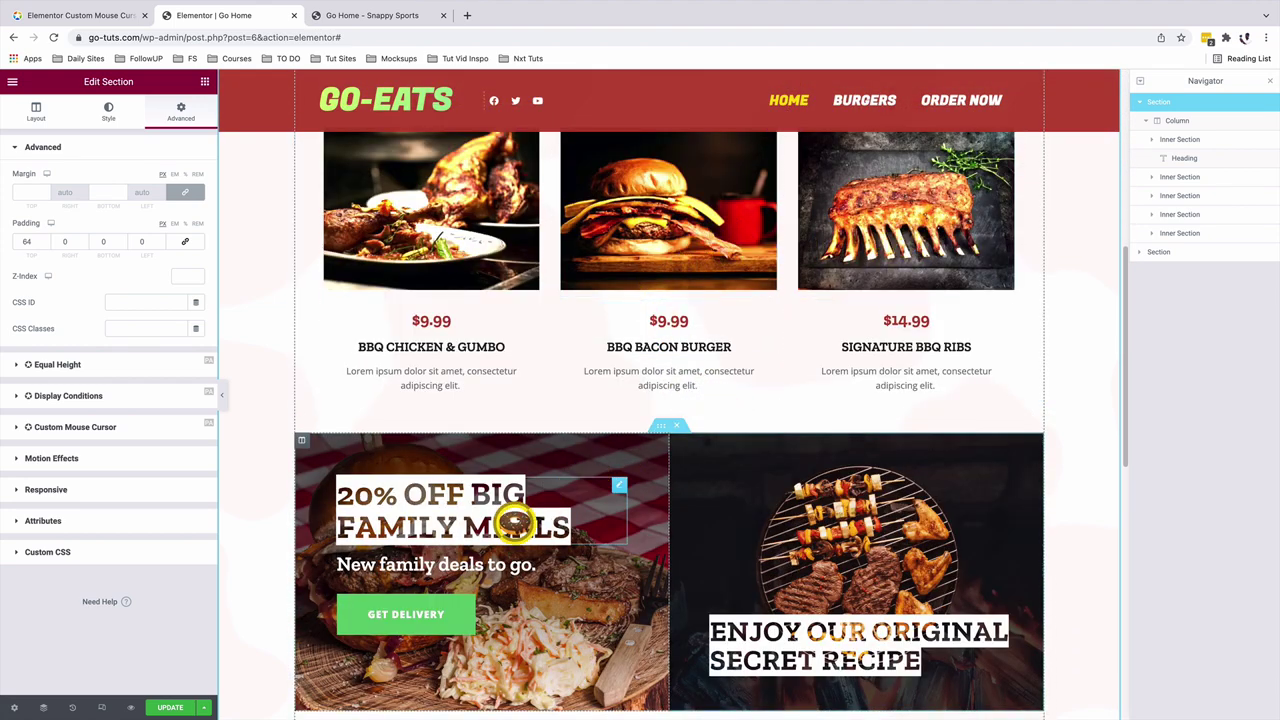
scroll(502, 530, "down", 5)
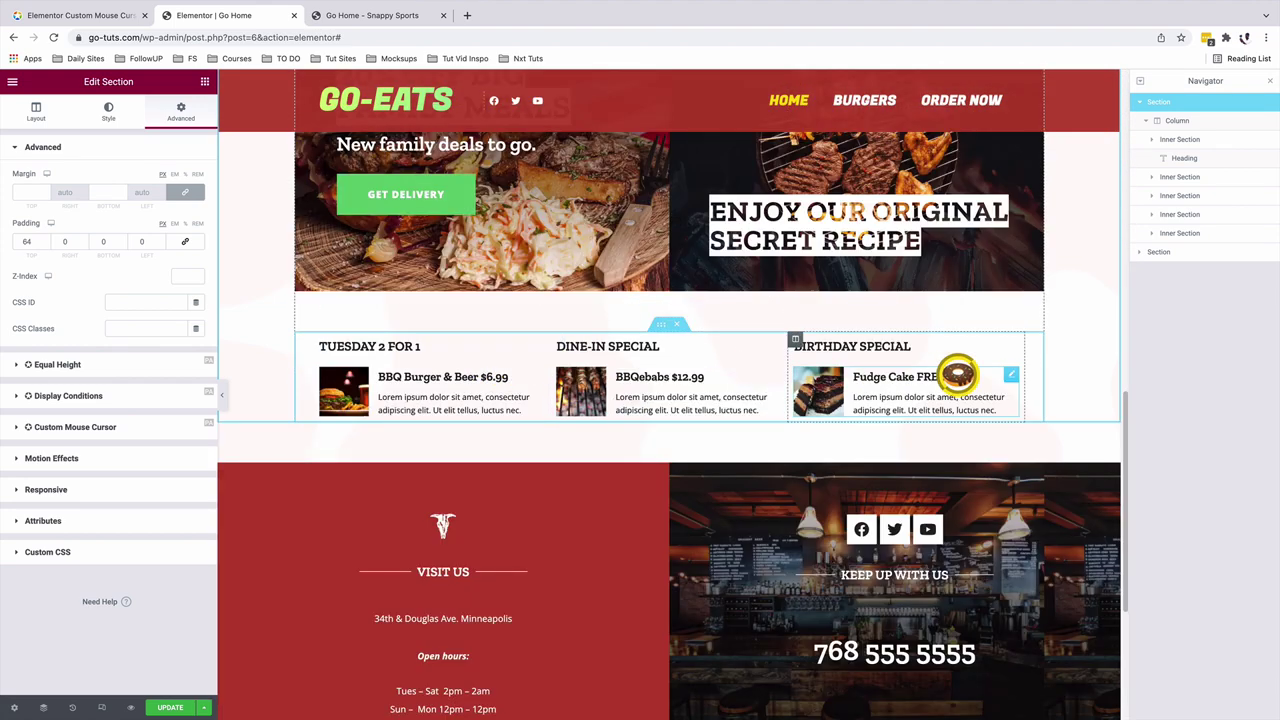
scroll(963, 234, "up", 10)
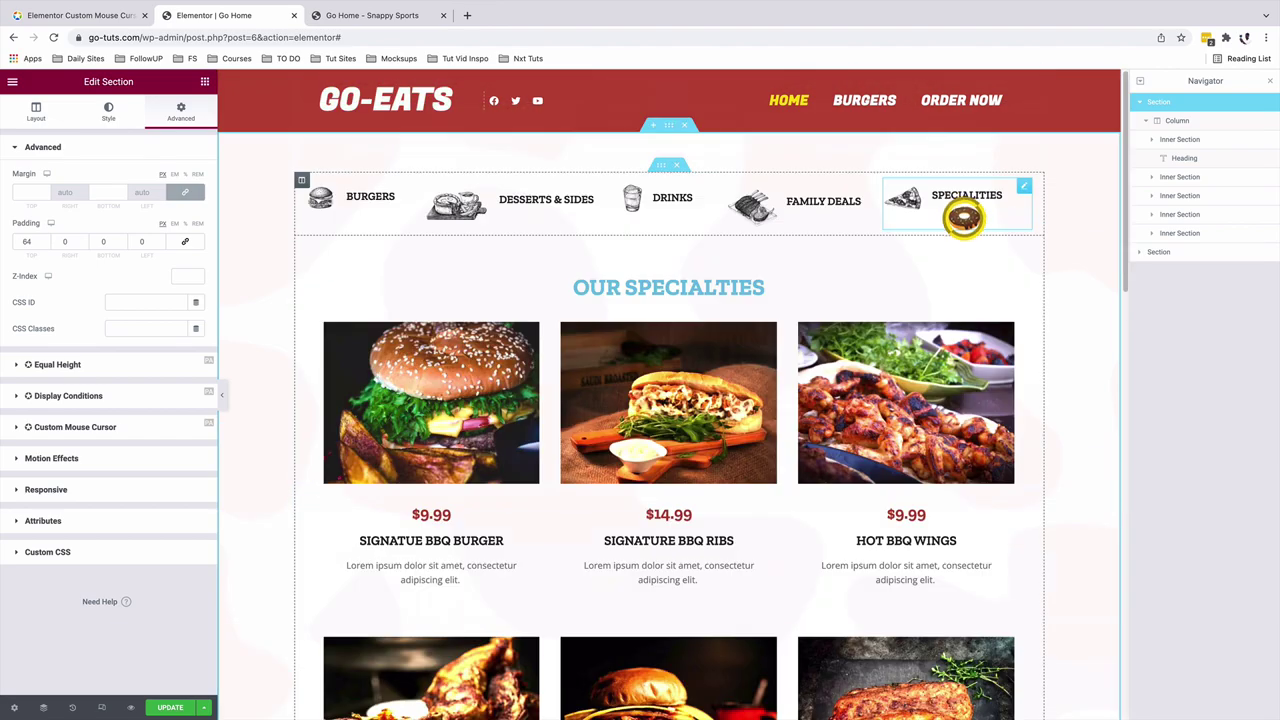
left_click(1142, 104)
left_click(1157, 122)
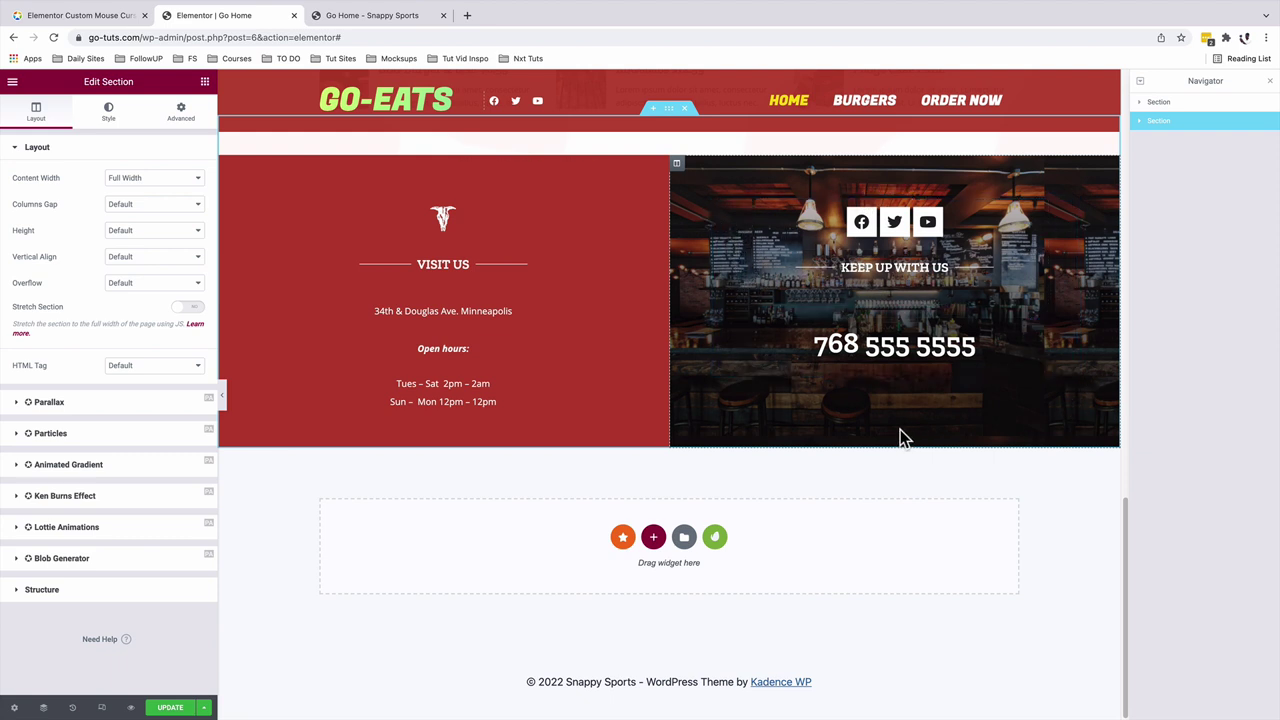
left_click(1203, 389)
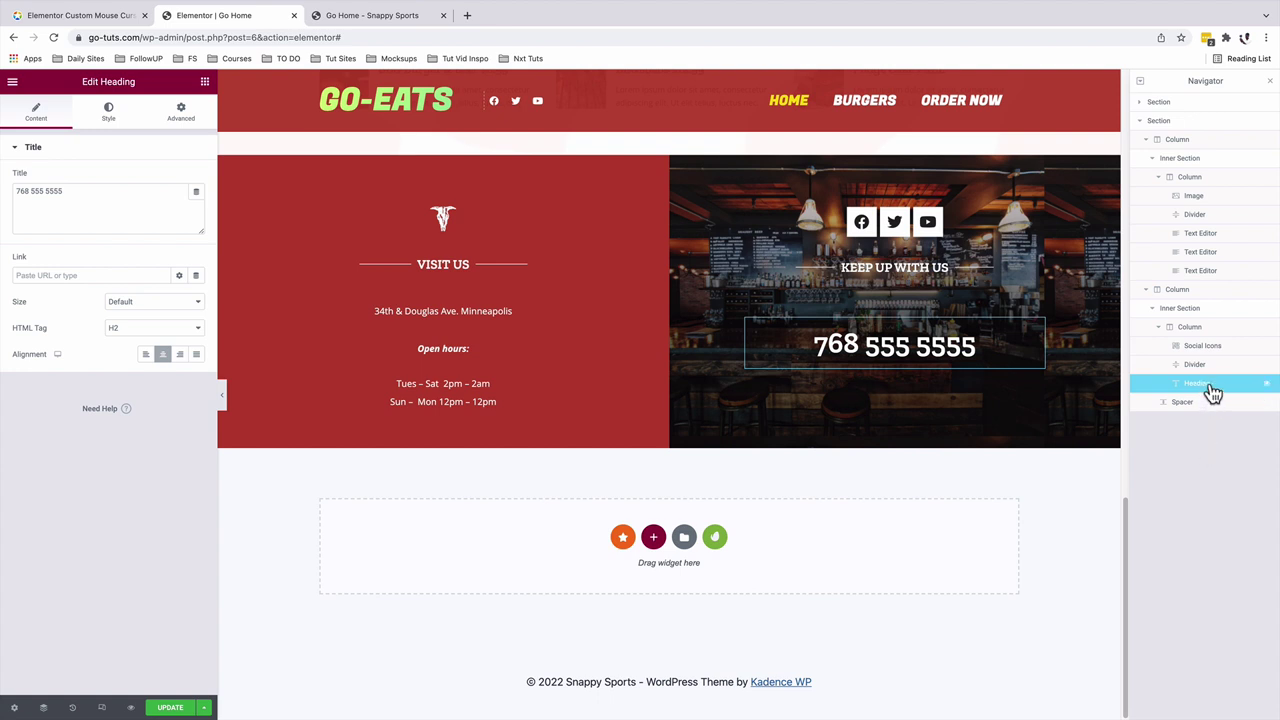
left_click(181, 112)
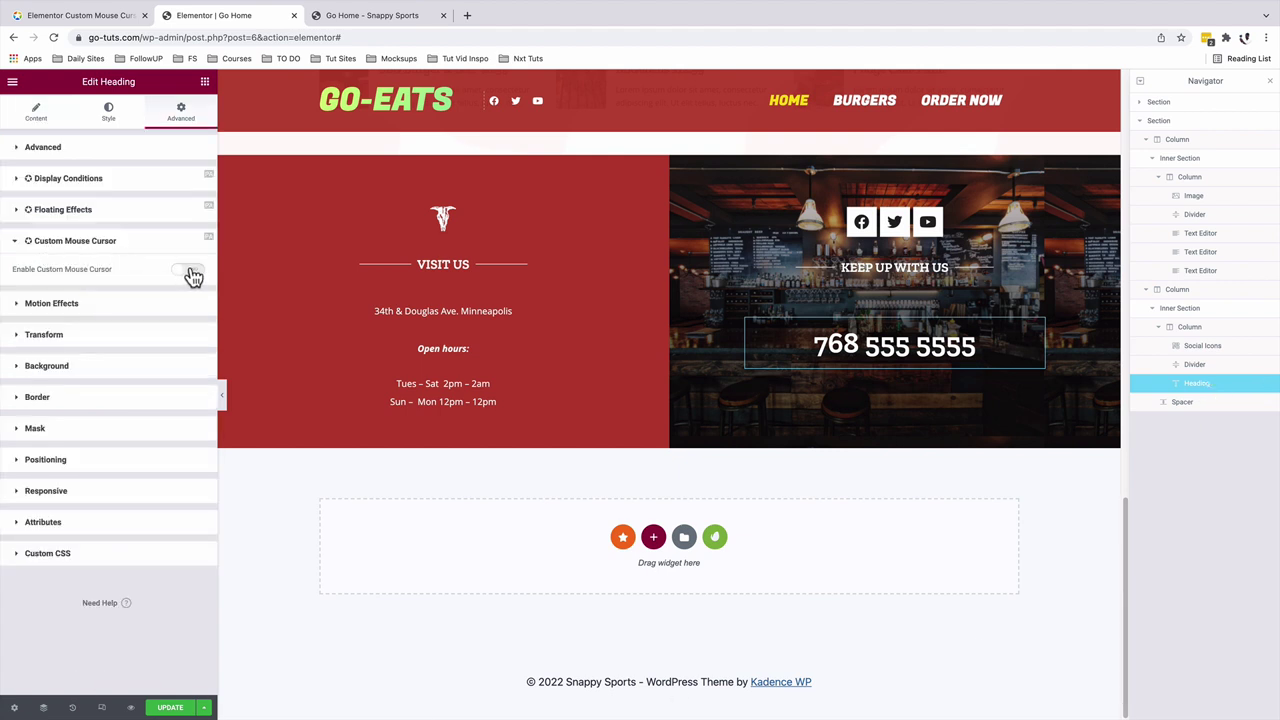
left_click(190, 270)
left_click(150, 395)
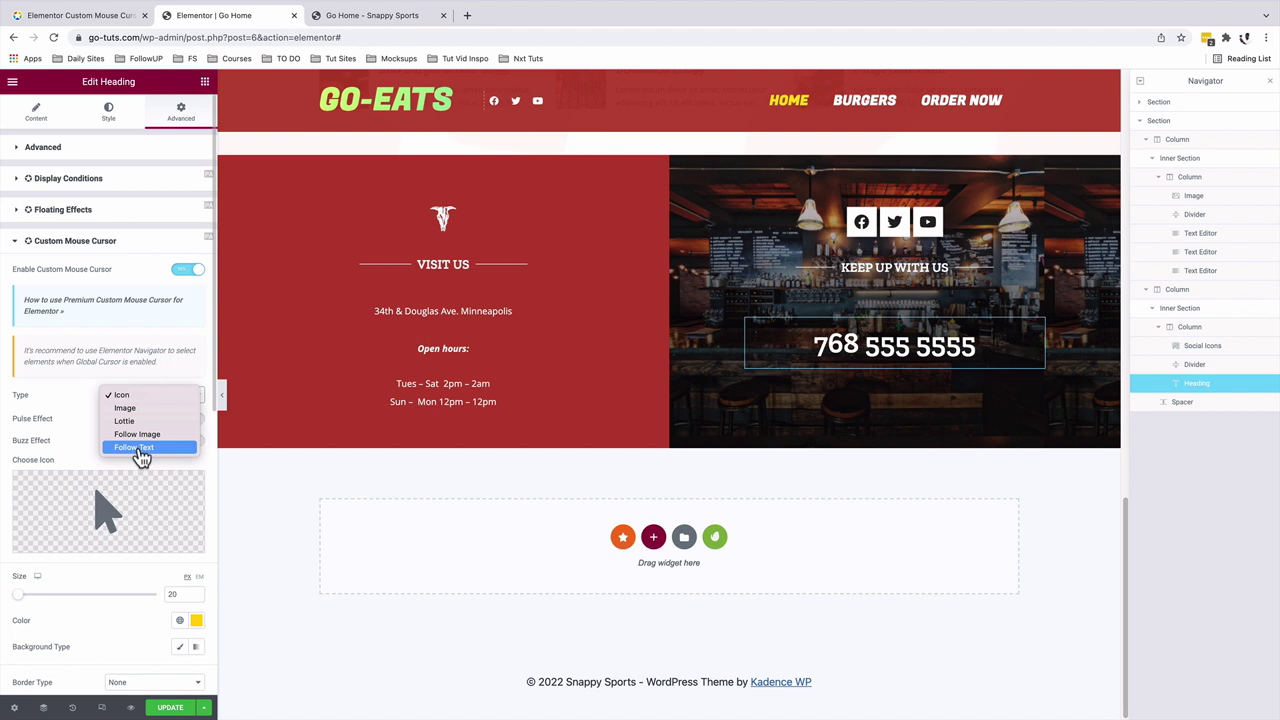
left_click(140, 448)
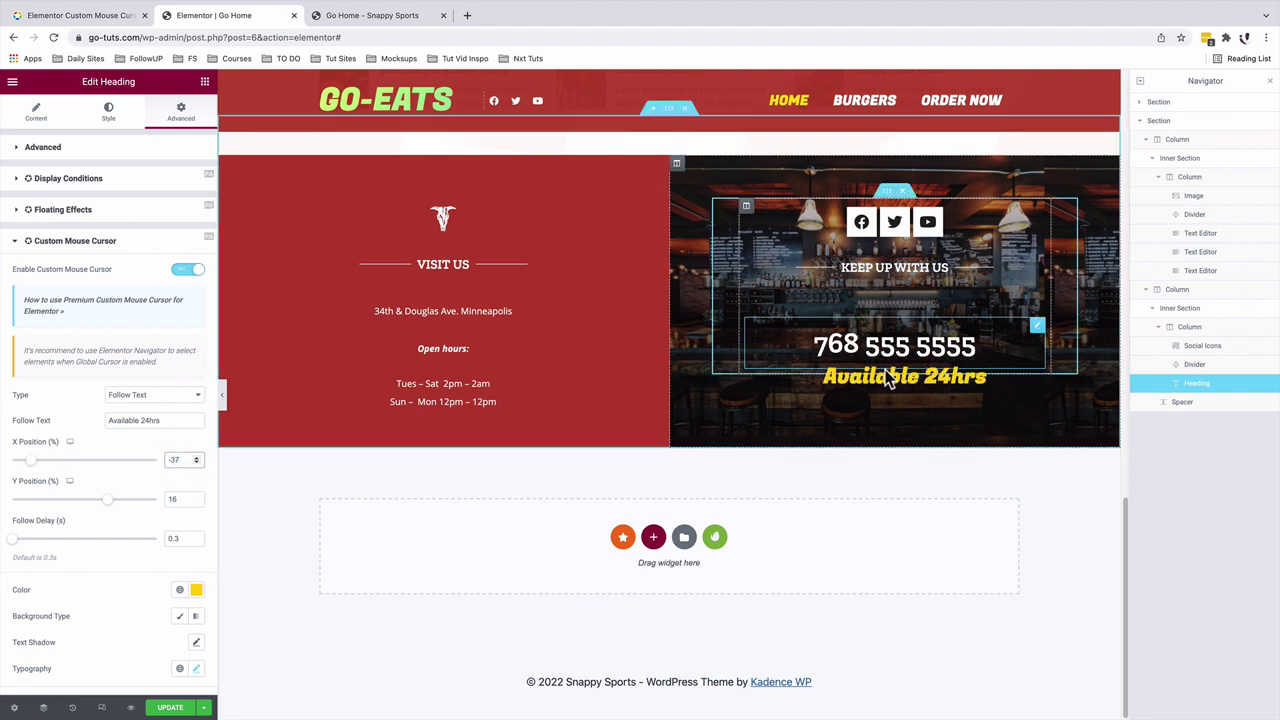
Apply a new font family to the 'Available 24hrs' follow text.
scroll(190, 485, "down", 4)
left_click(195, 480)
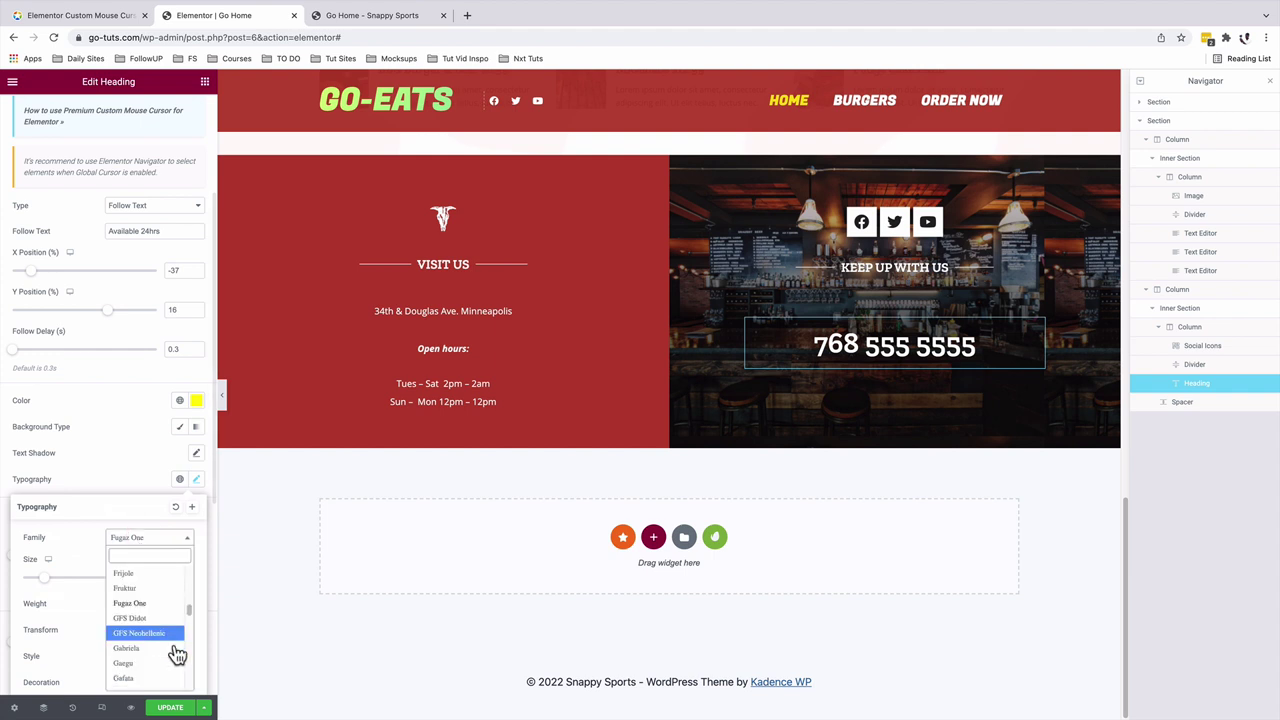
left_click(136, 464)
Try a follow-text rotation of 50, reset it to 0, and select the phone heading's column.
scroll(131, 457, "down", 3)
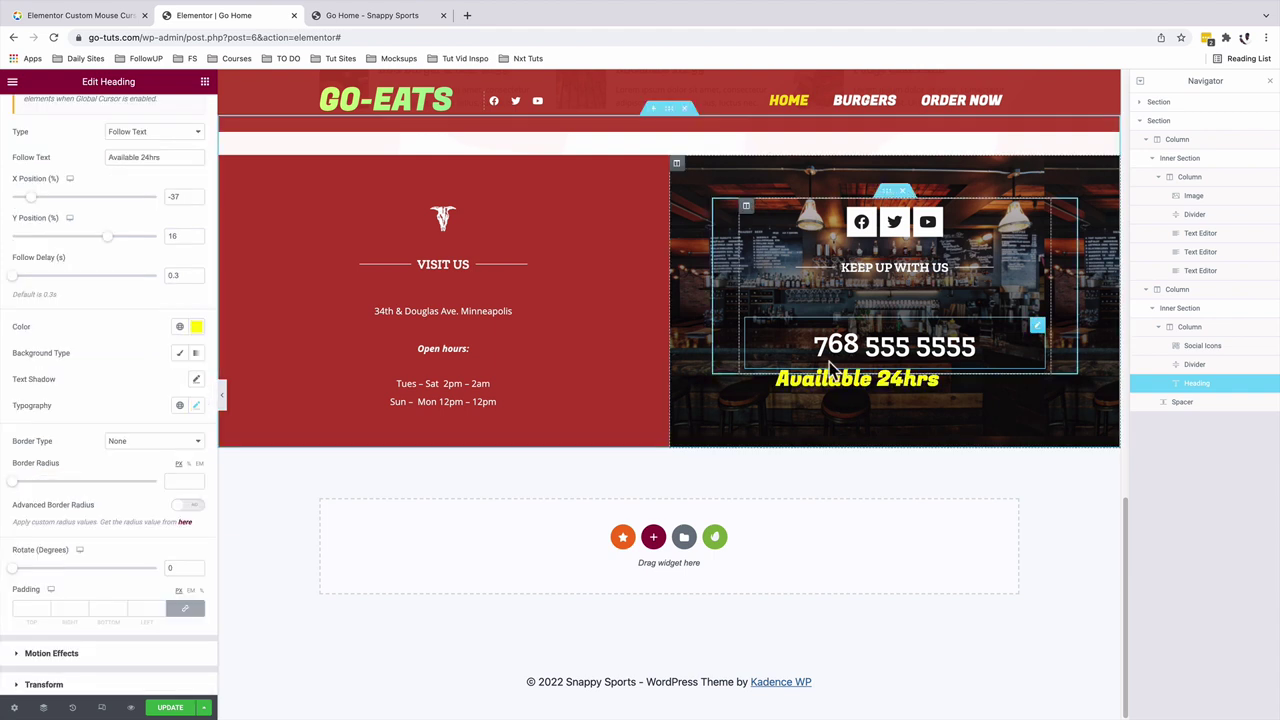
left_click(180, 567)
type("50")
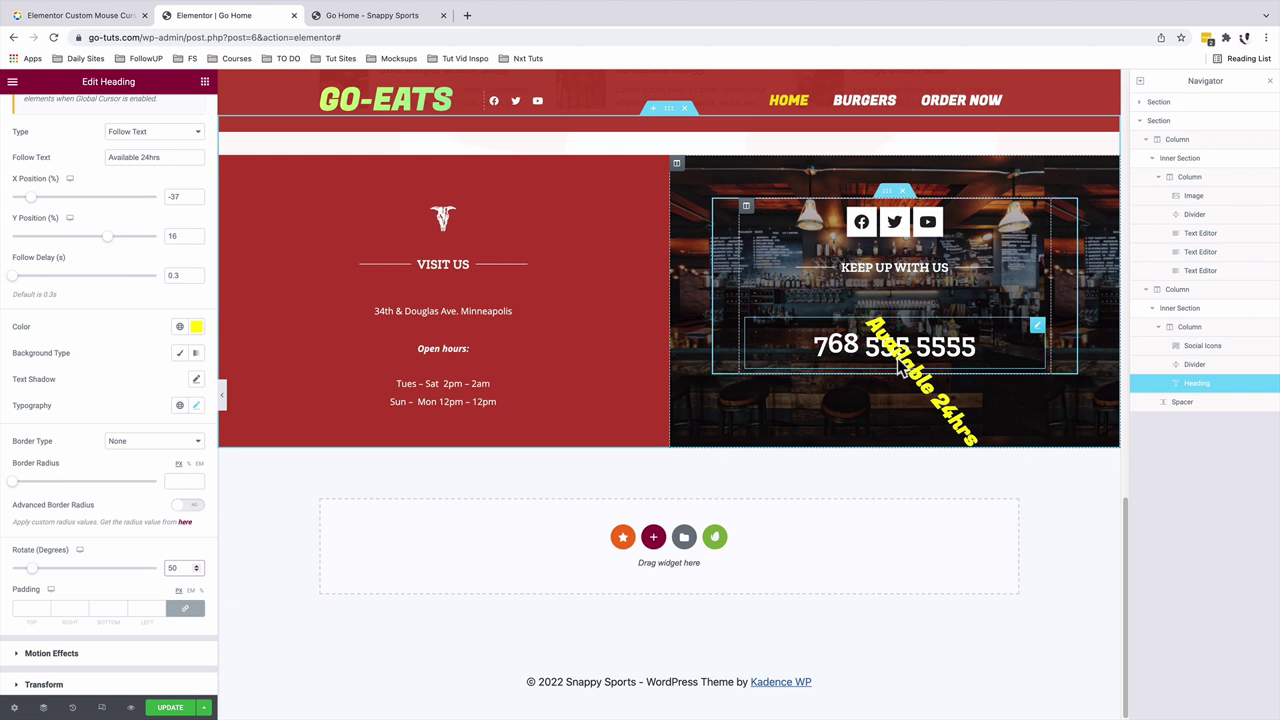
double_click(174, 567)
type("0")
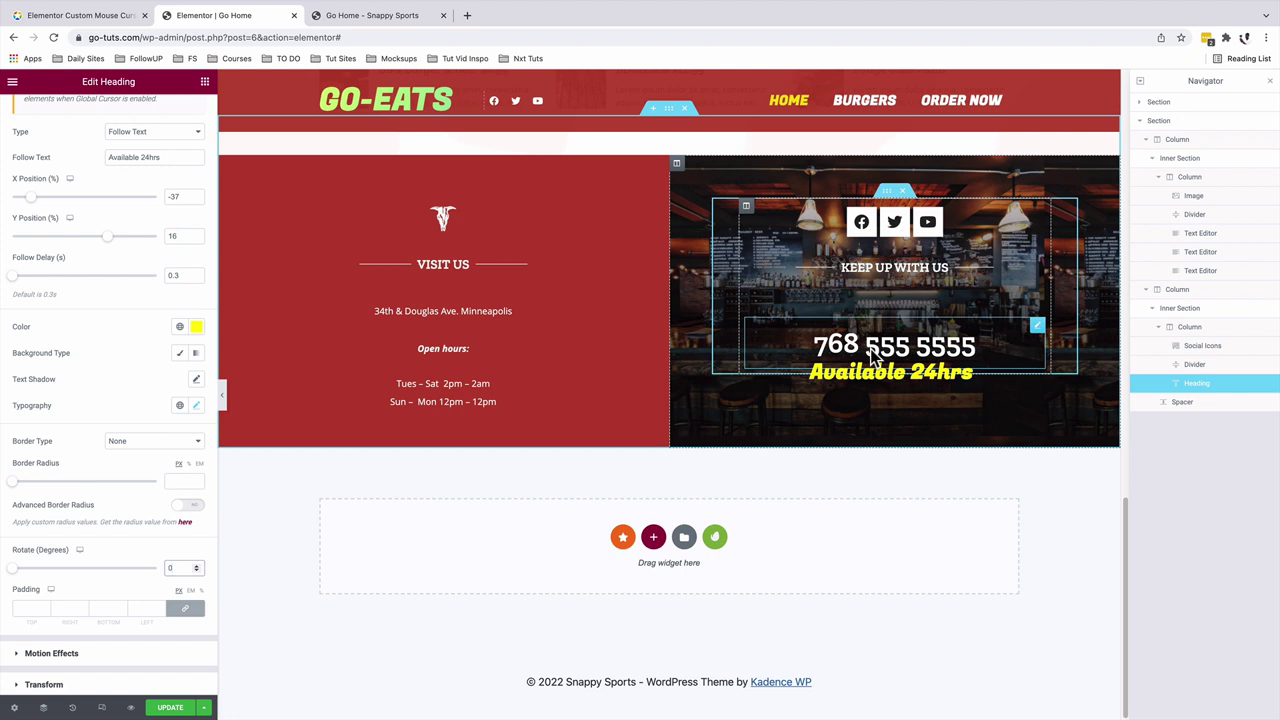
left_click(901, 375)
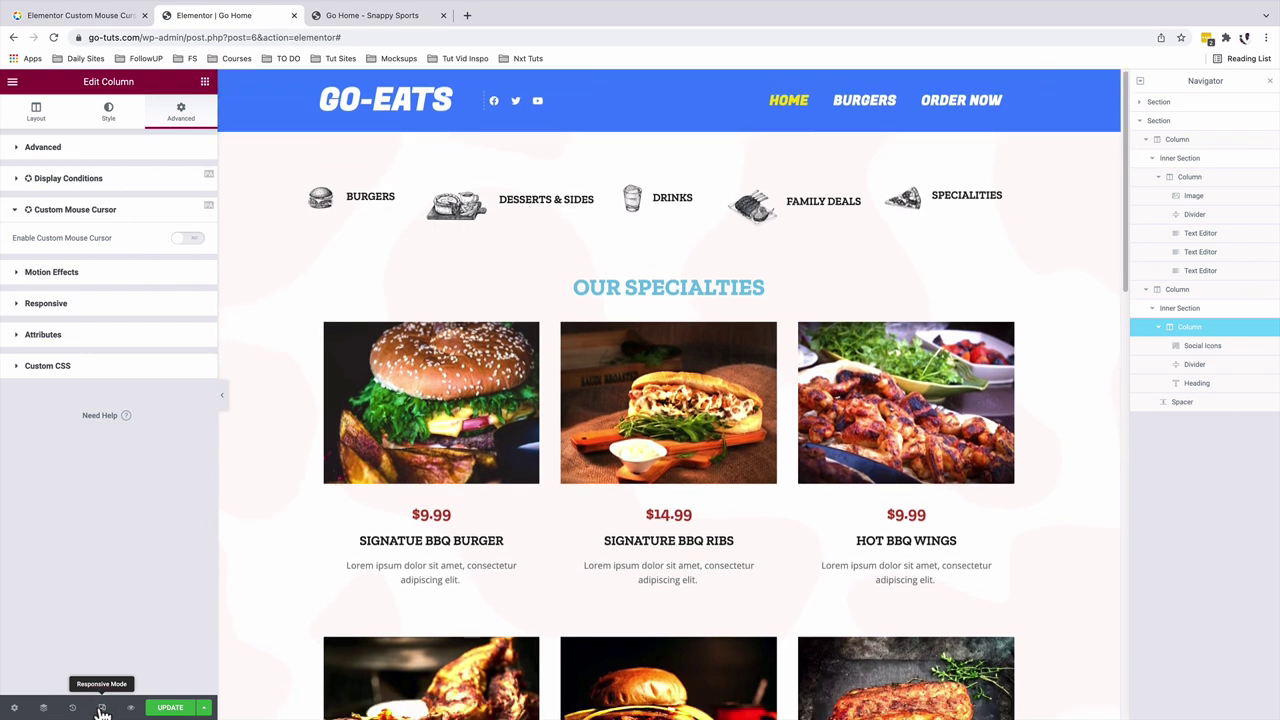
Switch the editor to Mobile responsive view and select the donut-cursor section.
left_click(101, 708)
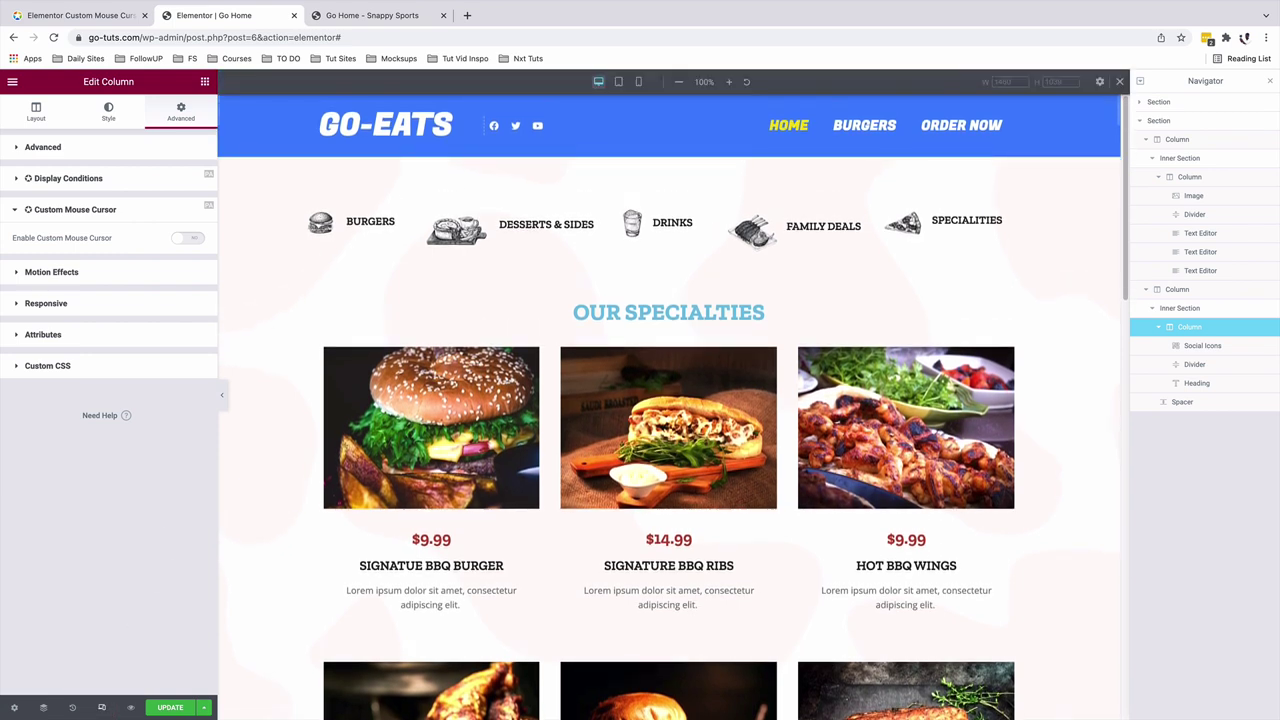
left_click(619, 82)
left_click(638, 81)
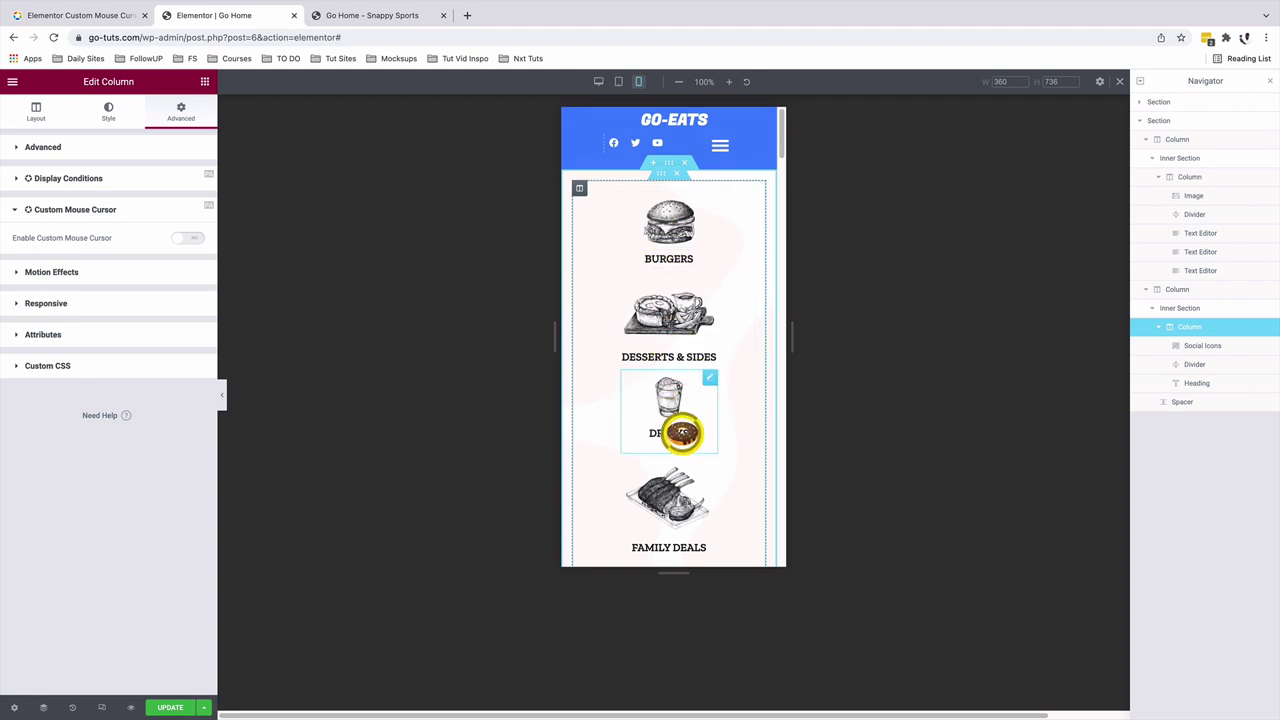
left_click(669, 162)
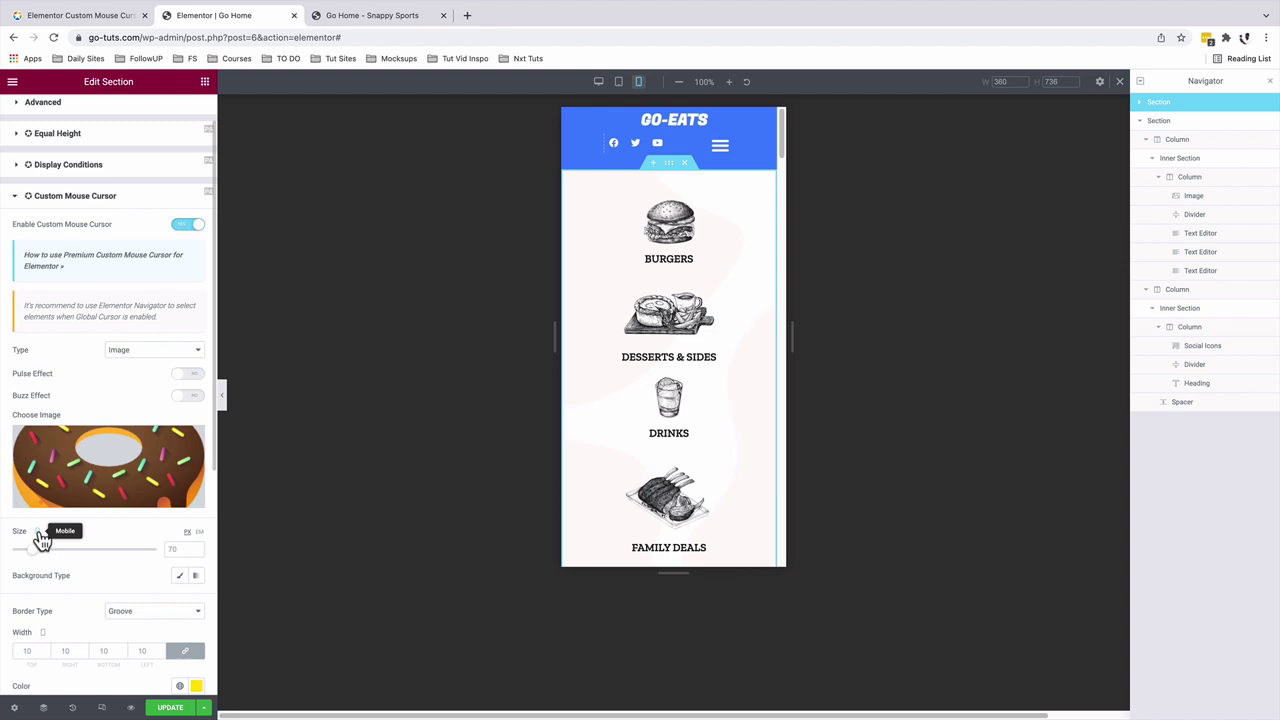
Reduce the donut cursor size to 35 for mobile.
left_click_drag(36, 557, 24, 558)
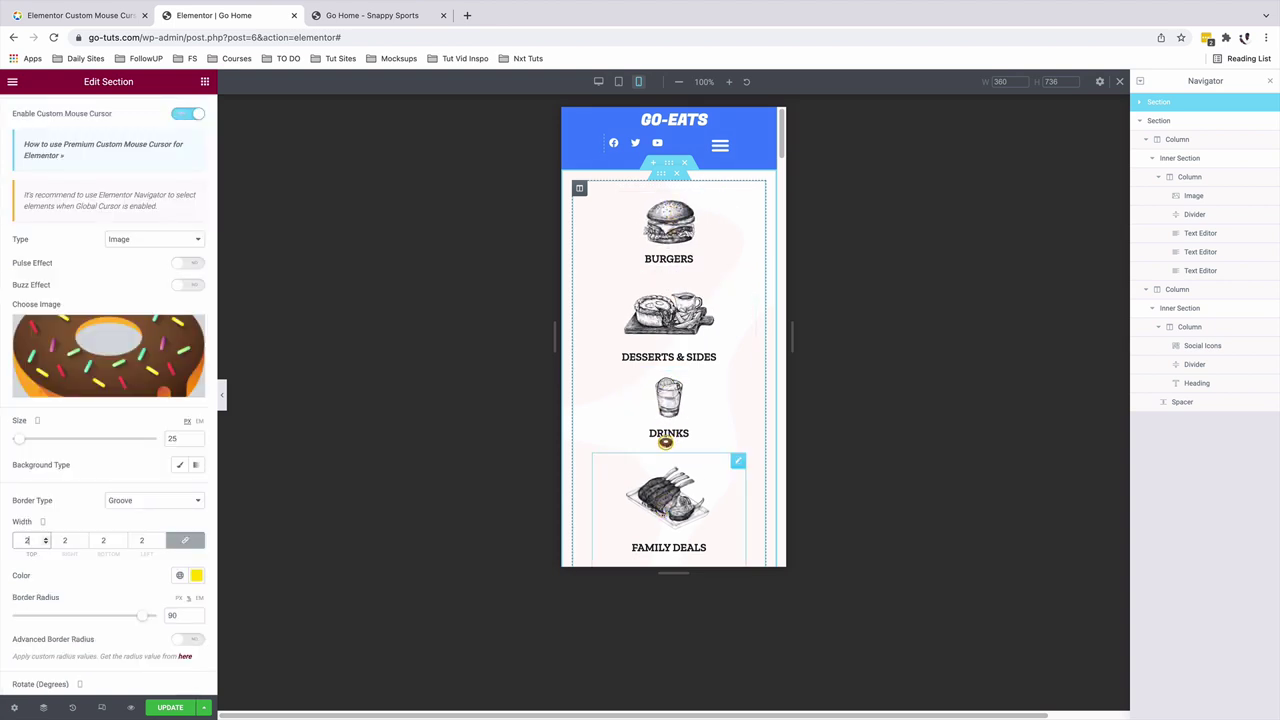
scroll(667, 440, "down", 5)
scroll(668, 422, "down", 3)
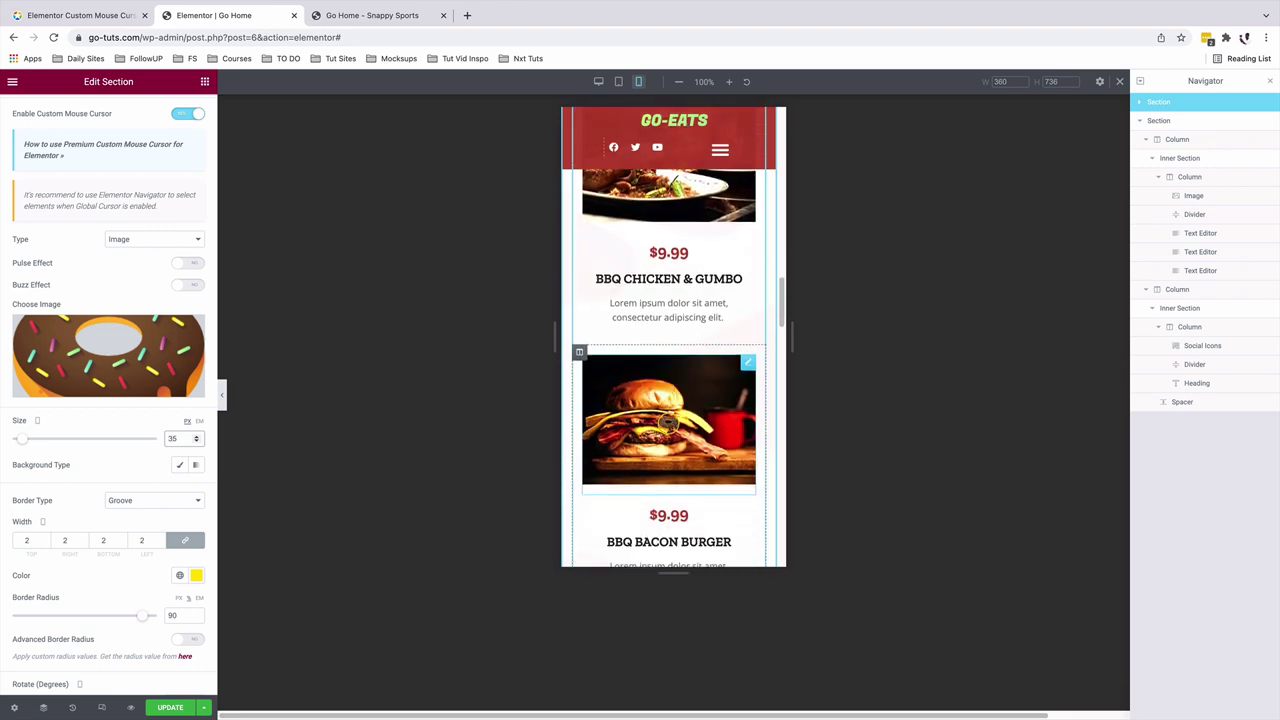
scroll(668, 422, "down", 6)
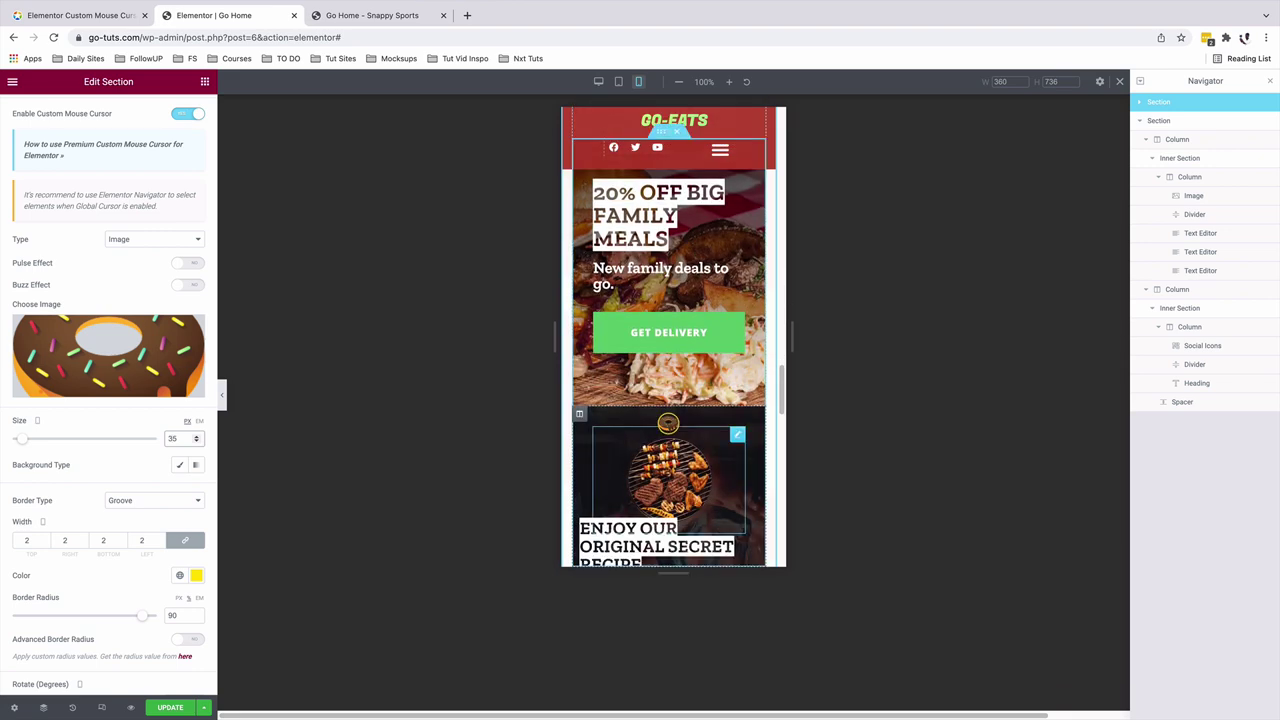
scroll(668, 423, "down", 3)
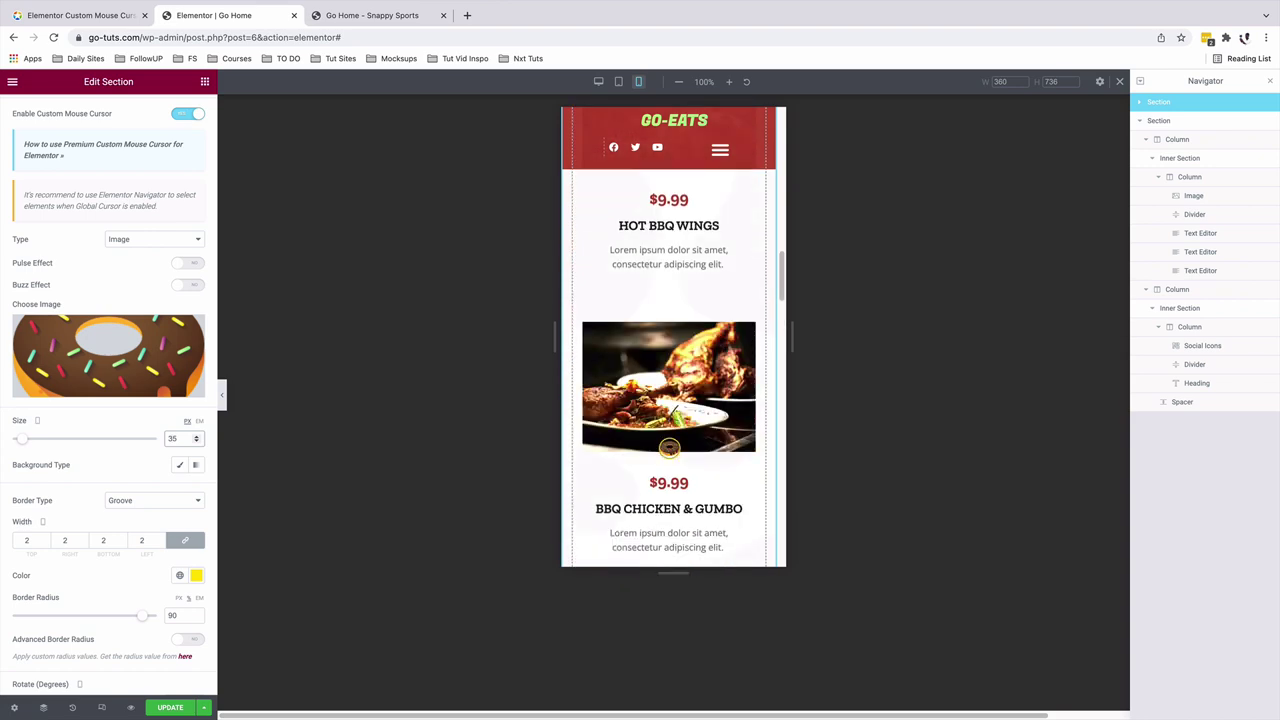
scroll(668, 422, "down", 6)
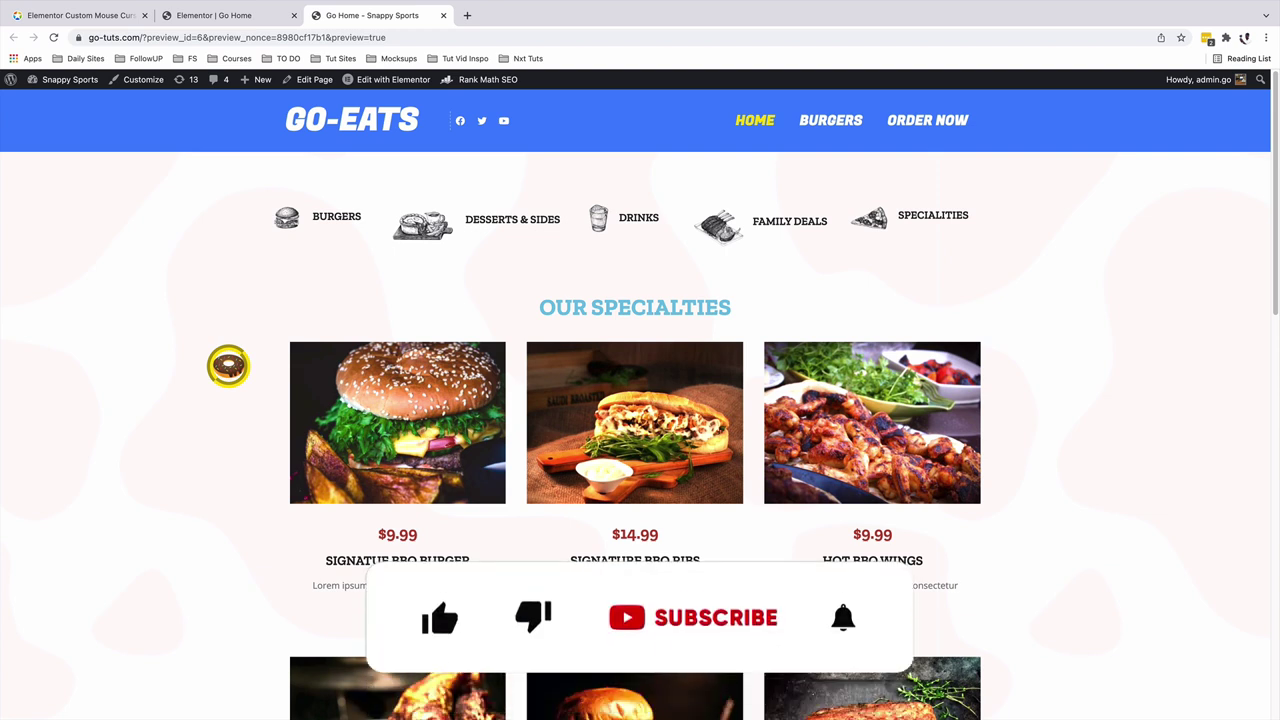
Scroll the Go Home preview to test the donut cursor over the specialties menu.
scroll(222, 375, "down", 5)
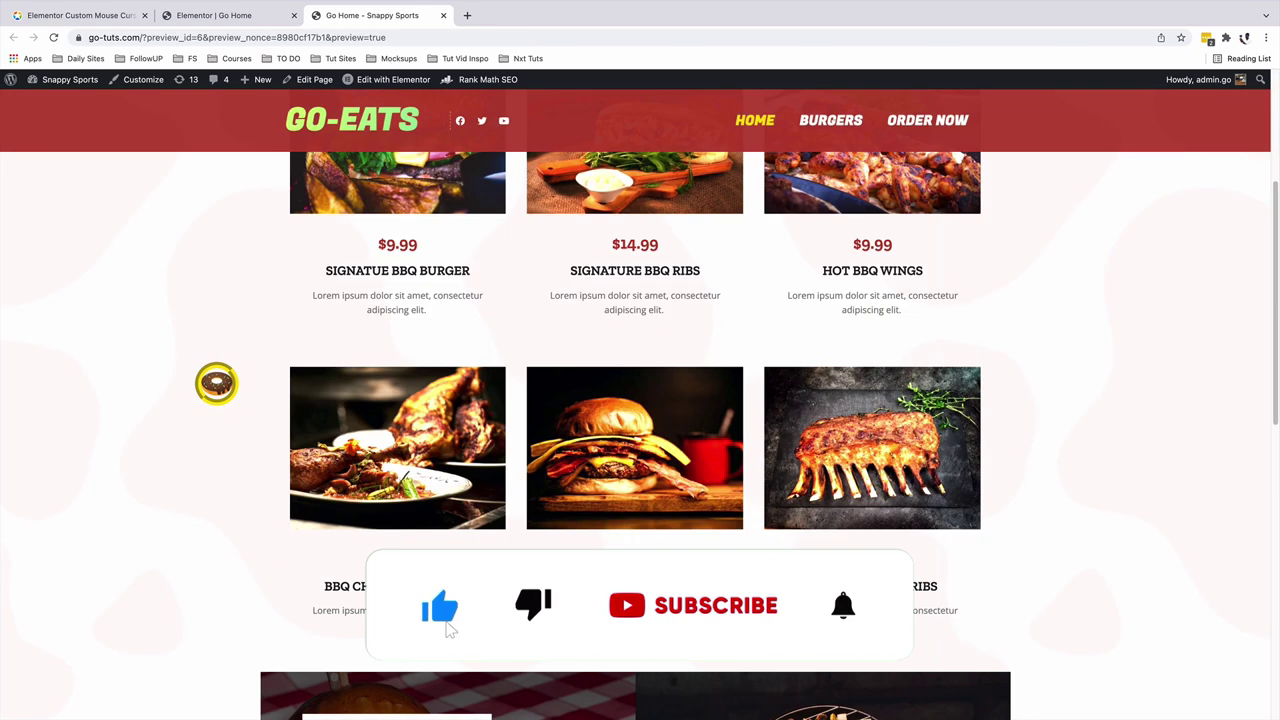